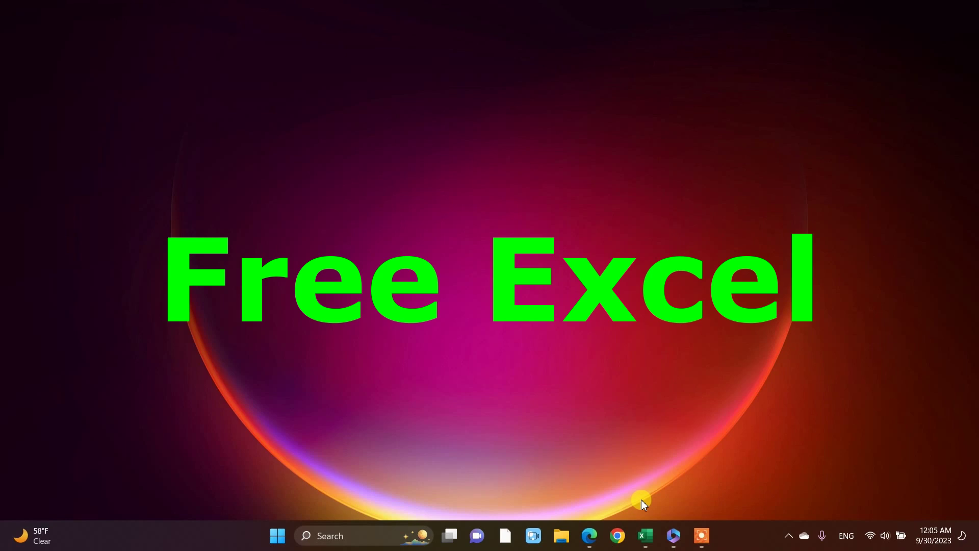
# In Edge, search Google for 'google sheet' and open Google Sheets from the results.
pyautogui.moveTo(589, 535)
pyautogui.click(628, 488)
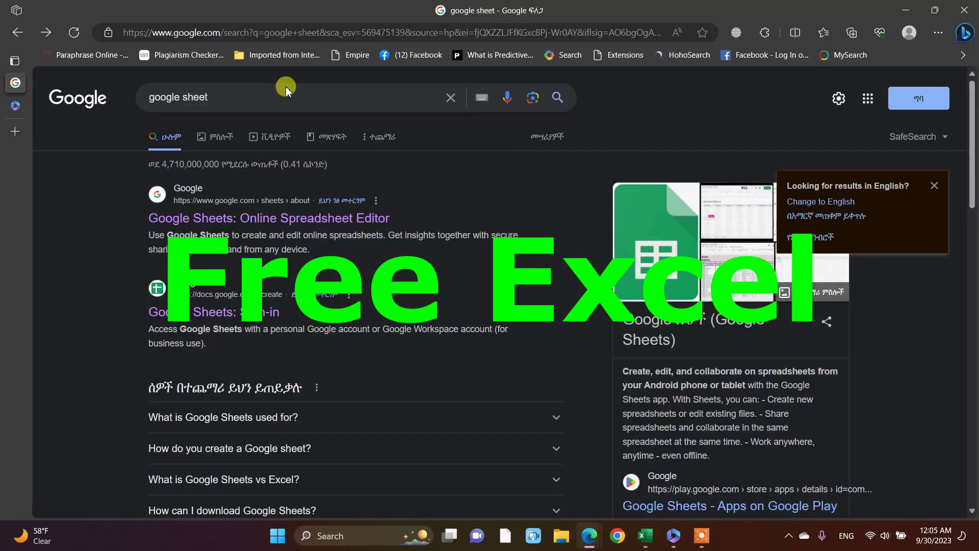
pyautogui.click(283, 91)
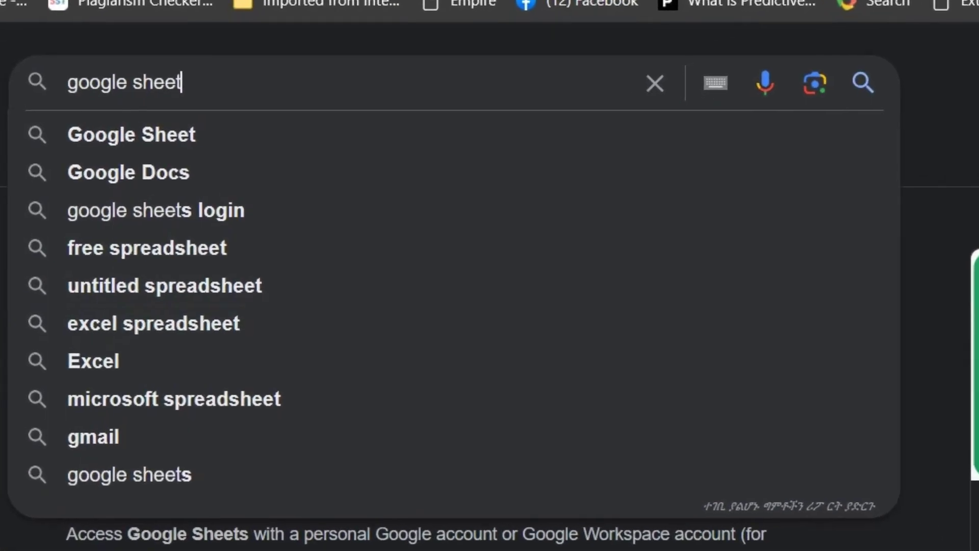
pyautogui.press('Return')
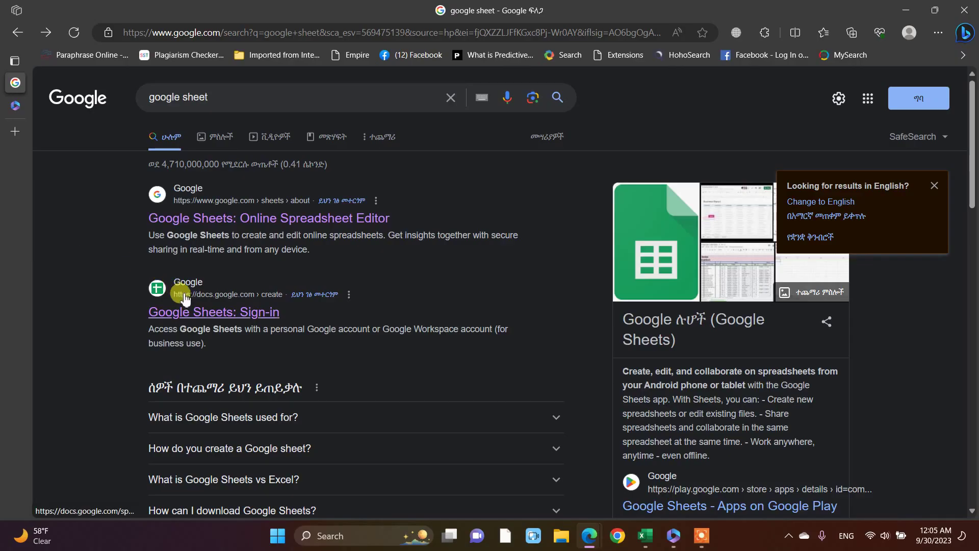
pyautogui.click(228, 313)
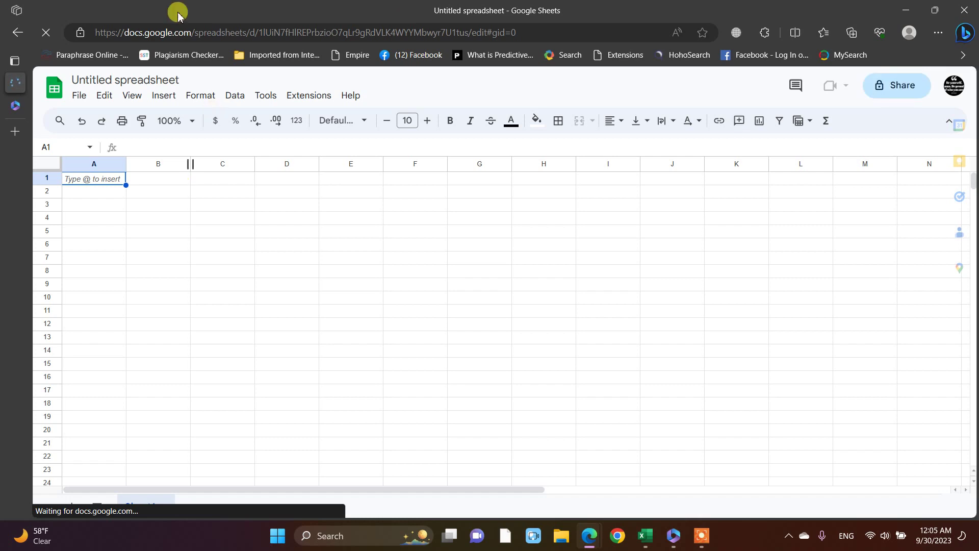
# Enter test text 'efewfwe' in A1 and 'werwer' in A3, then switch to the Microsoft 365 page.
pyautogui.write('efewfwe')
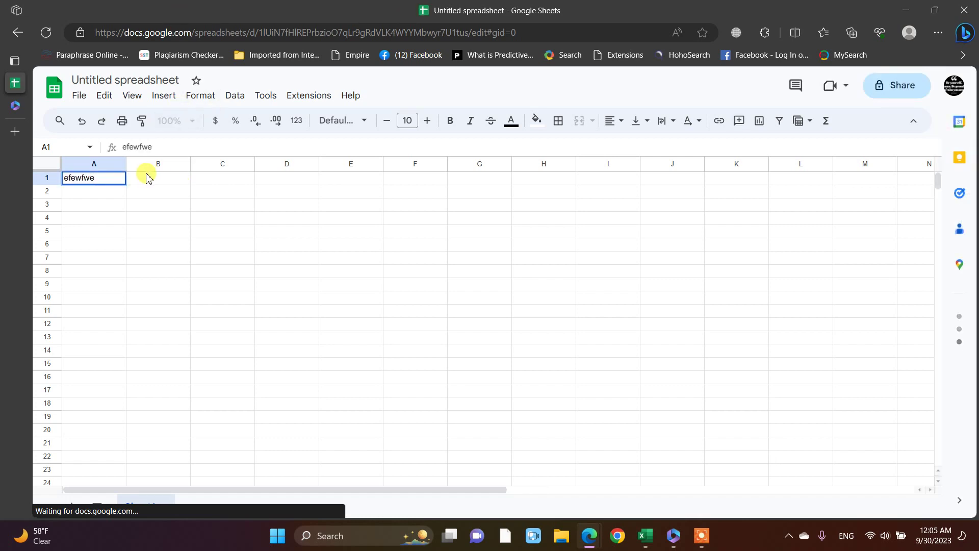
pyautogui.press('Return')
pyautogui.press('Return')
pyautogui.write('werwer')
pyautogui.press('Return')
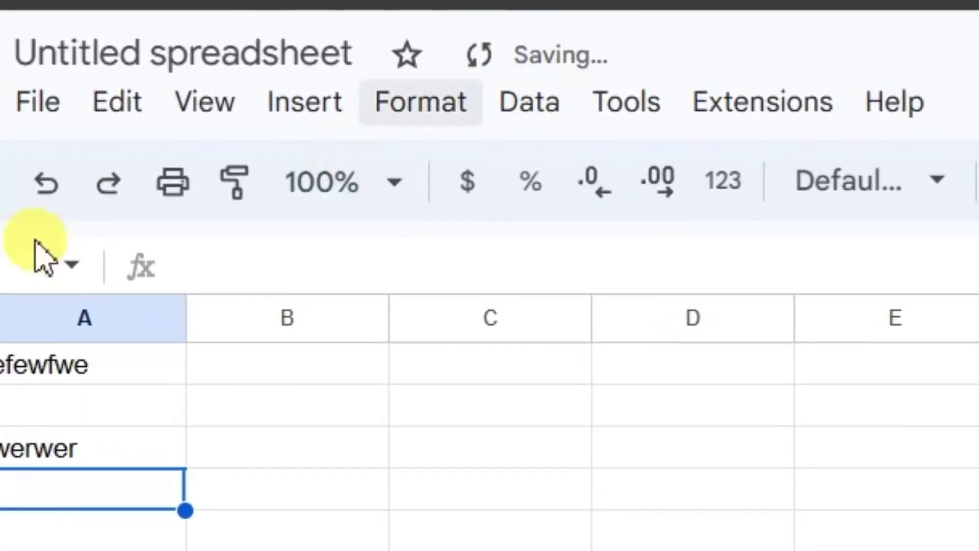
pyautogui.moveTo(14, 107)
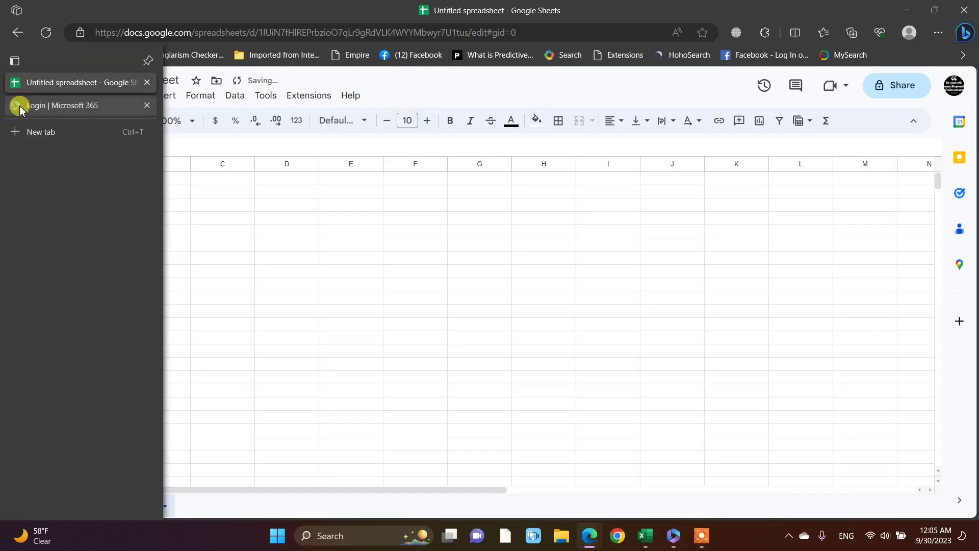
pyautogui.click(20, 111)
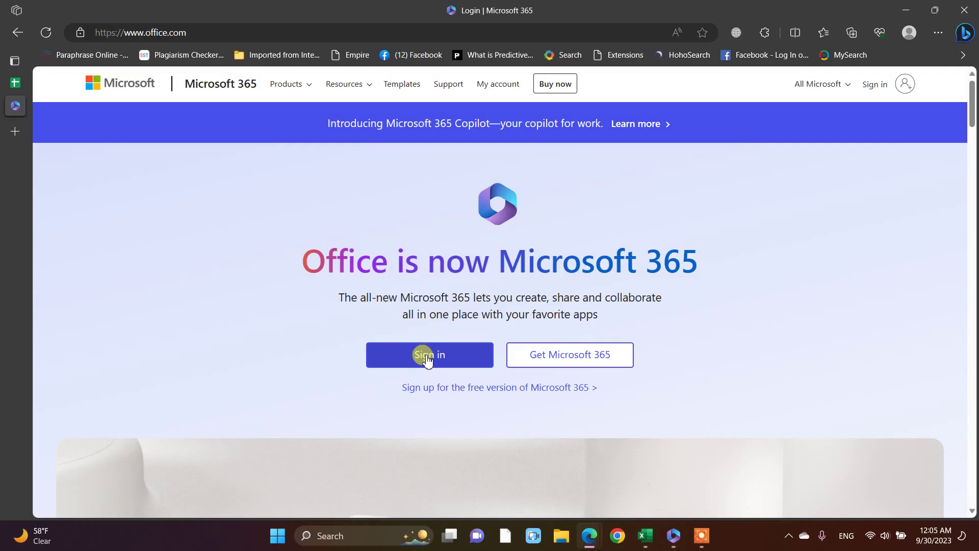
# Minimize the Edge browser and launch the Microsoft 365 app.
pyautogui.click(908, 9)
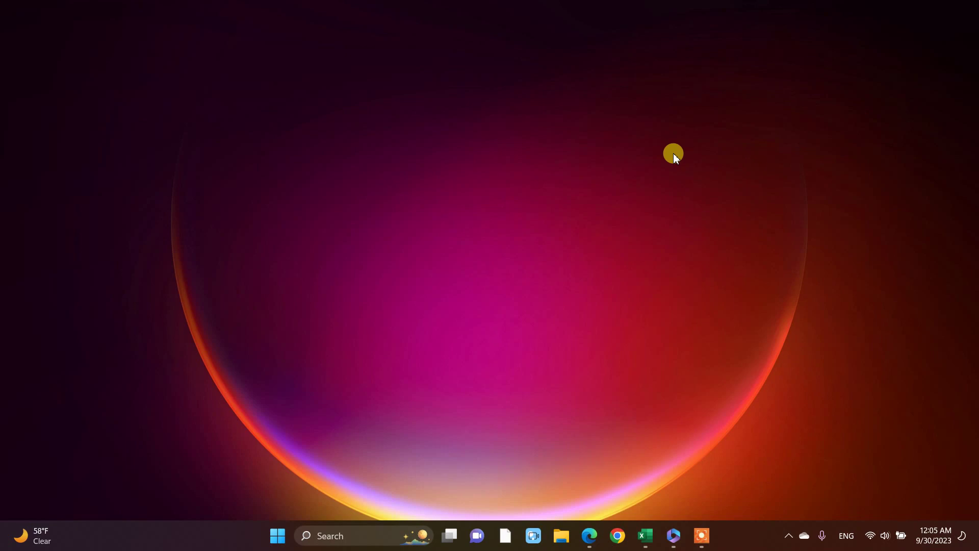
pyautogui.press('ctrl+alt+shift+super')
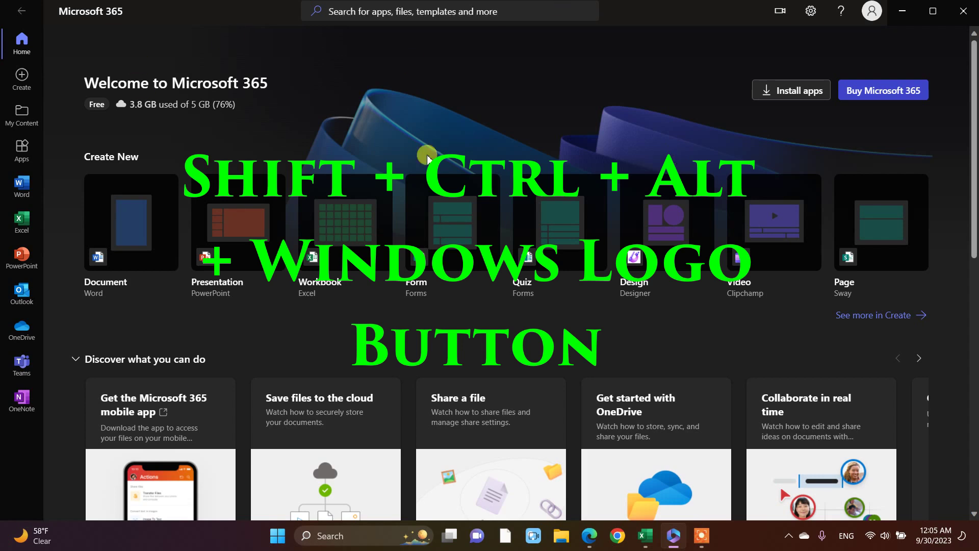
# Create a blank workbook, type scratch text 'asdasdf asdasdf fsad sa', and close it without saving.
pyautogui.click(336, 255)
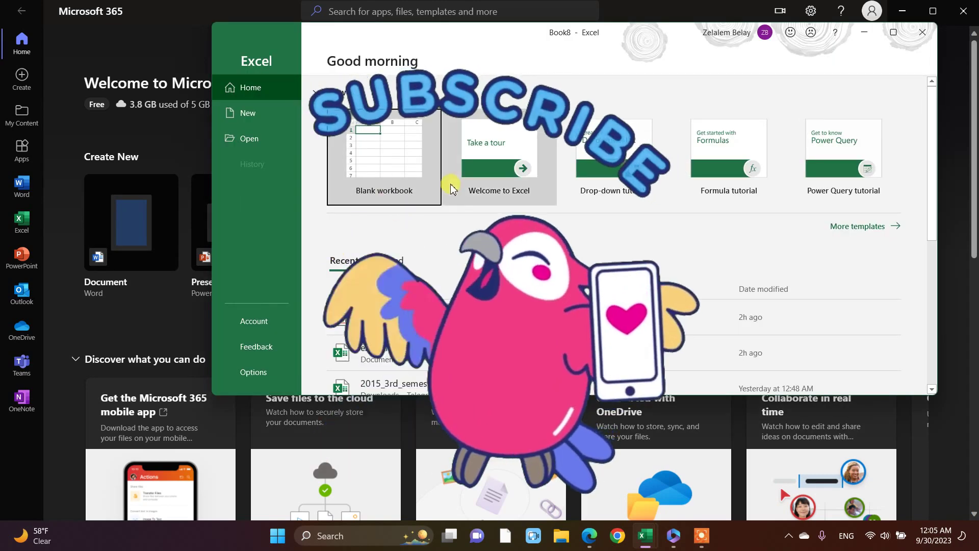
pyautogui.click(396, 153)
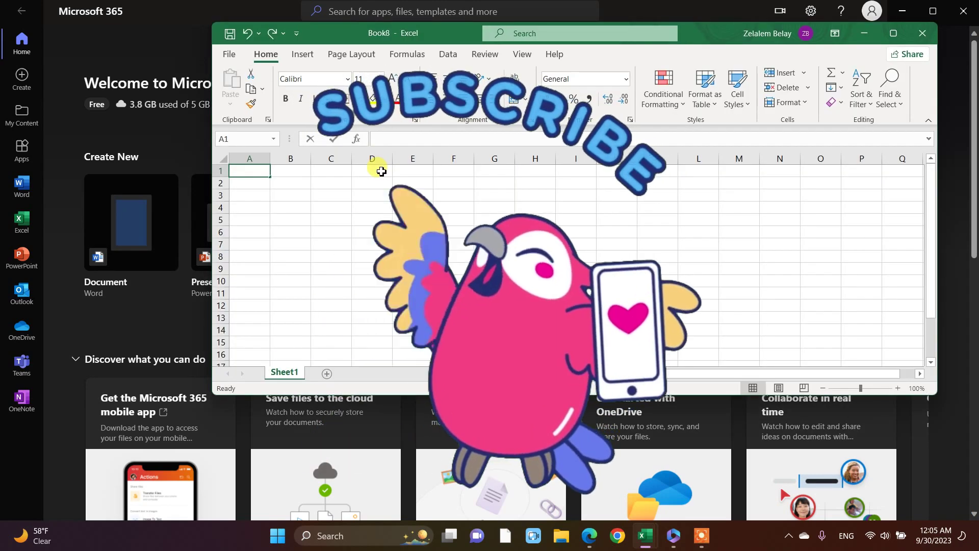
pyautogui.write('asdasdf asdasdf fsad sa')
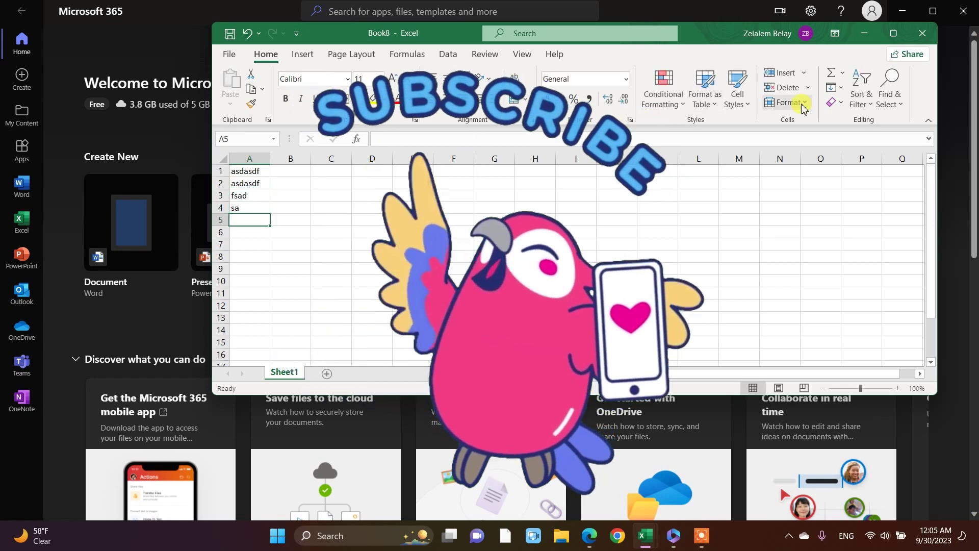
pyautogui.click(922, 33)
pyautogui.click(626, 283)
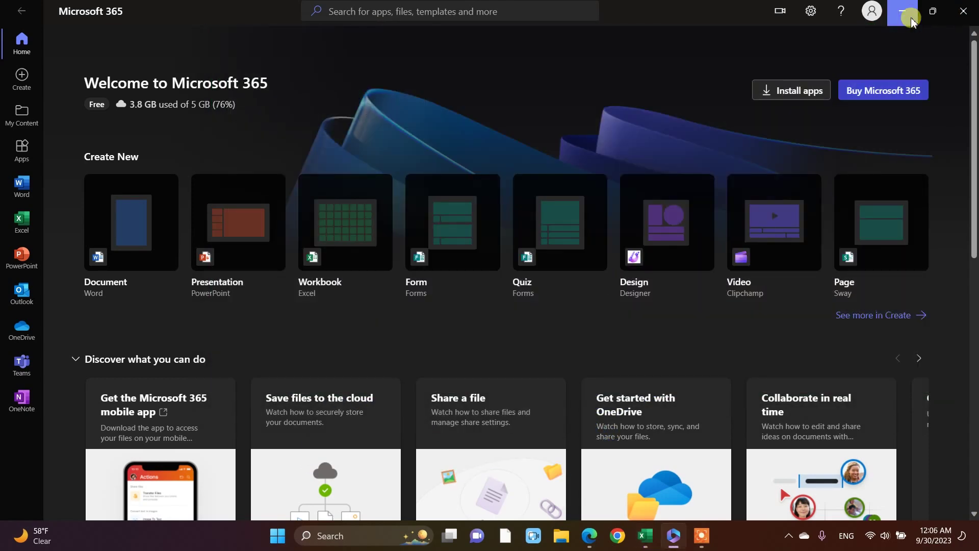
pyautogui.click(901, 12)
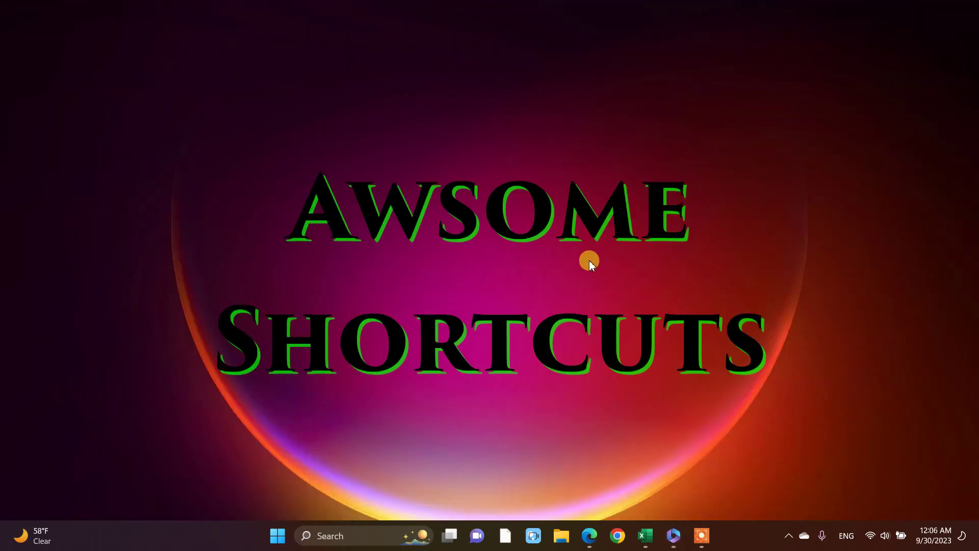
# In the excel trick workbook, apply Currency format to the Net Pay column M.
pyautogui.click(645, 536)
pyautogui.click(755, 305)
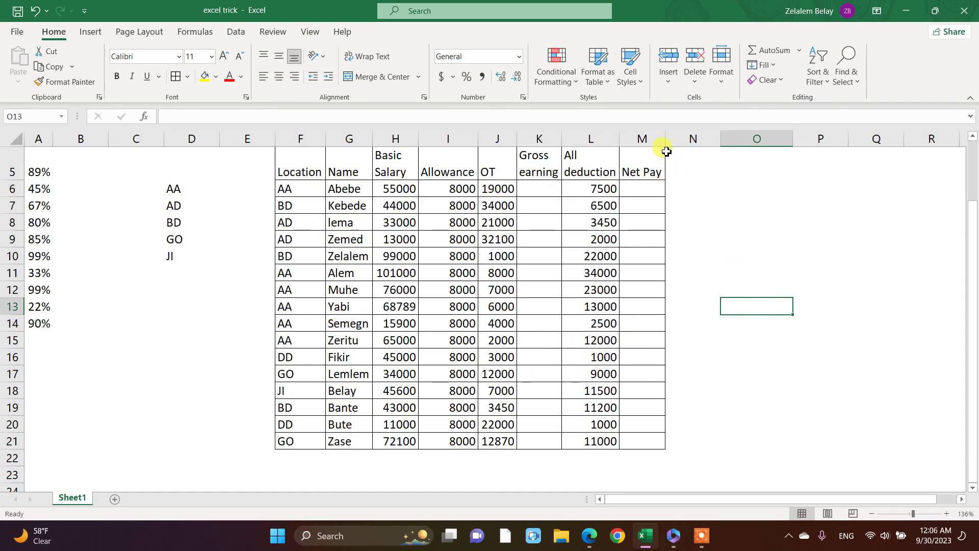
pyautogui.click(646, 137)
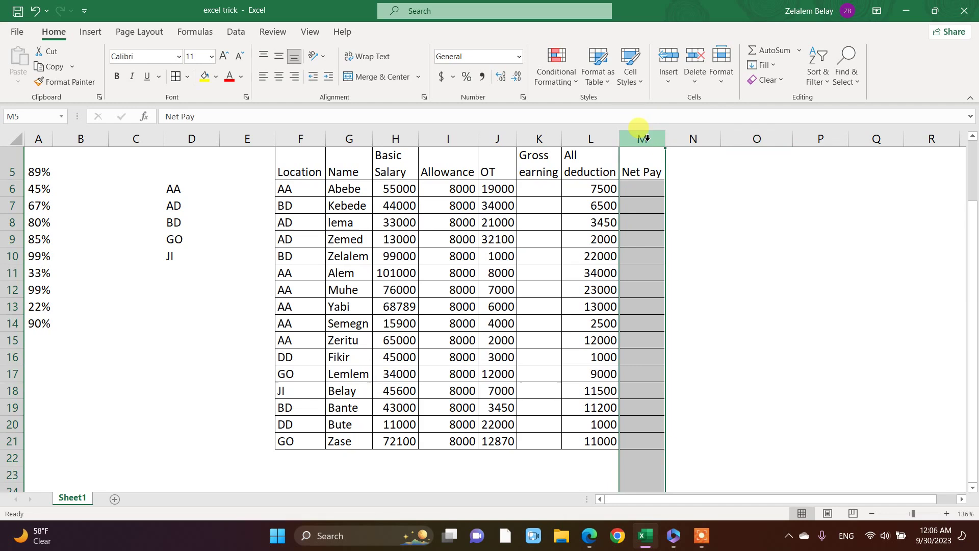
pyautogui.hotkey('ctrl', '1')
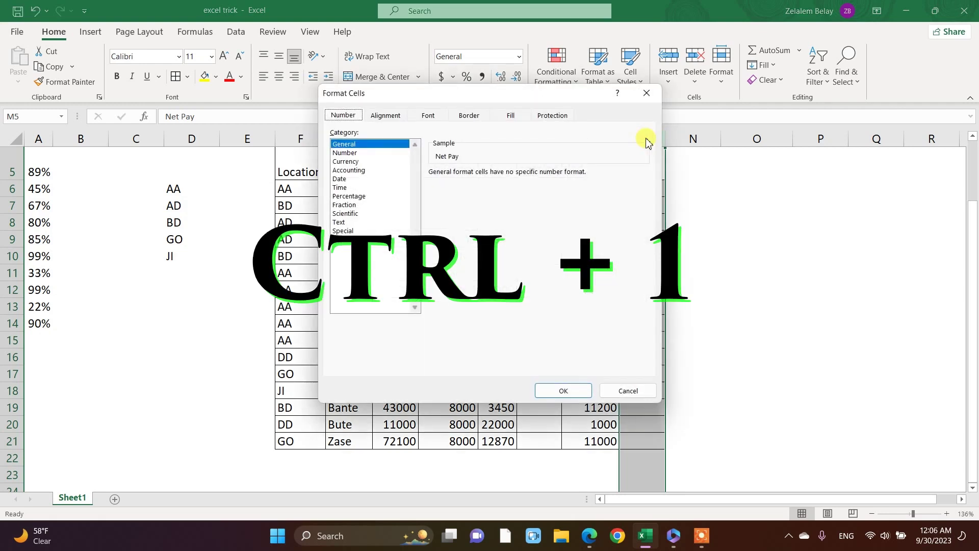
pyautogui.moveTo(546, 93); pyautogui.dragTo(387, 102)
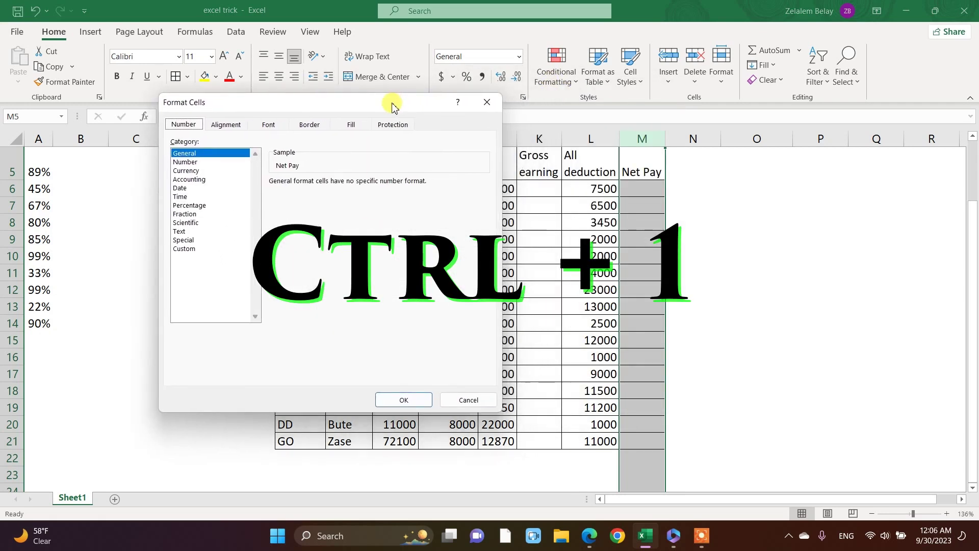
pyautogui.click(188, 171)
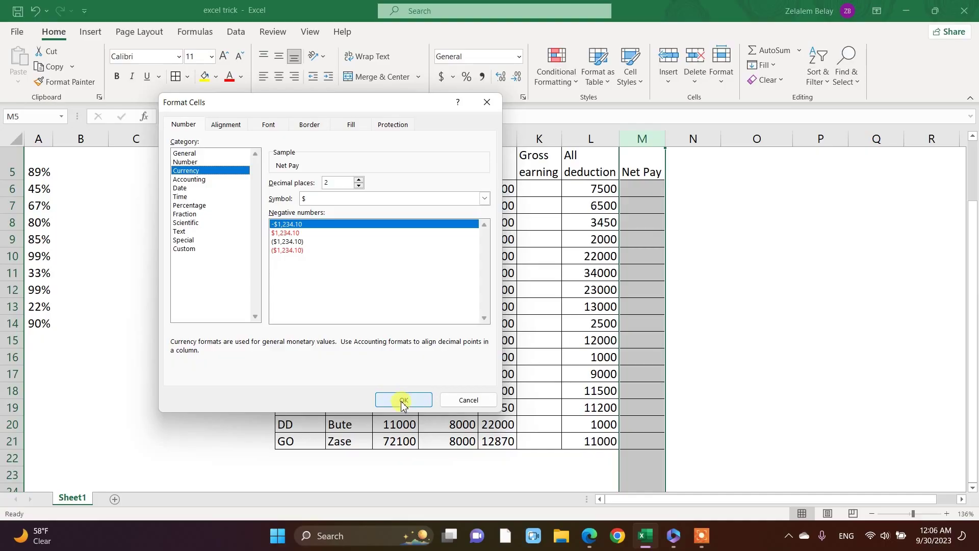
pyautogui.click(403, 400)
# Enter test values 88 in M6, 9 in M7 and 22 in M9.
pyautogui.click(647, 194)
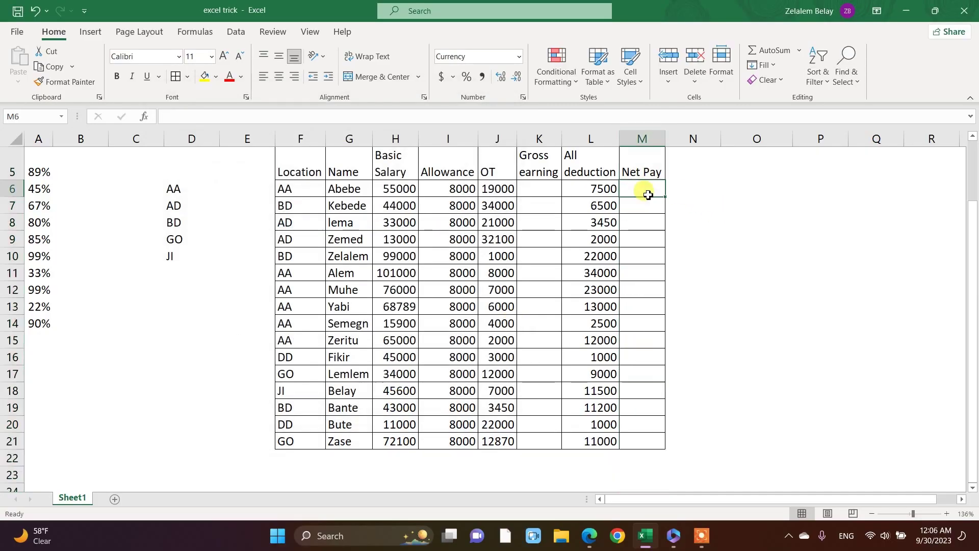
pyautogui.write('88')
pyautogui.press('Return')
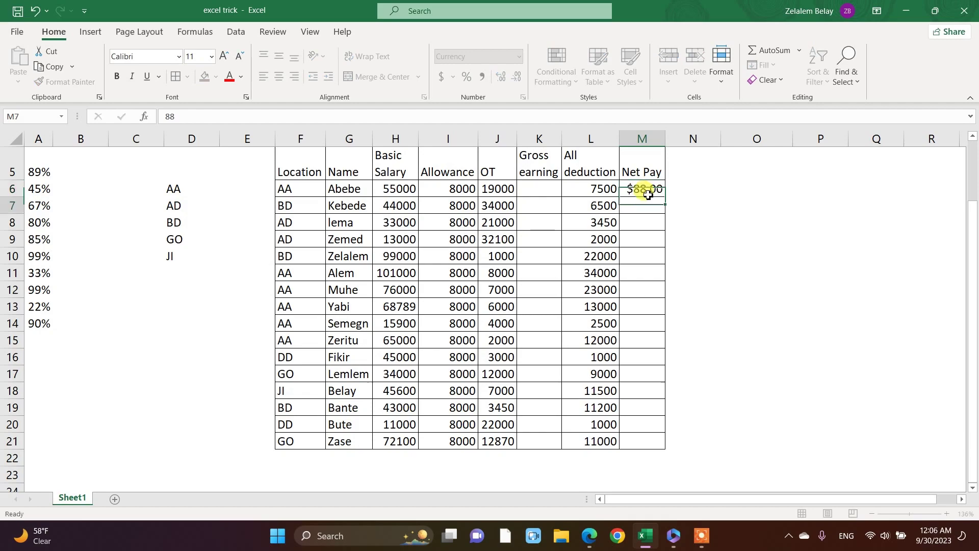
pyautogui.write('99')
pyautogui.press('Return')
pyautogui.press('Down')
pyautogui.write('2')
pyautogui.write('2')
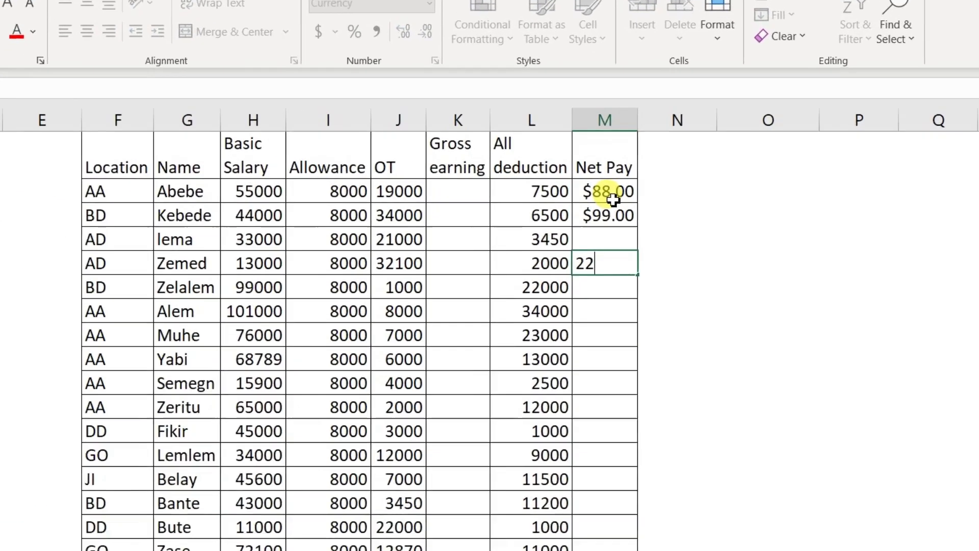
pyautogui.press('Return')
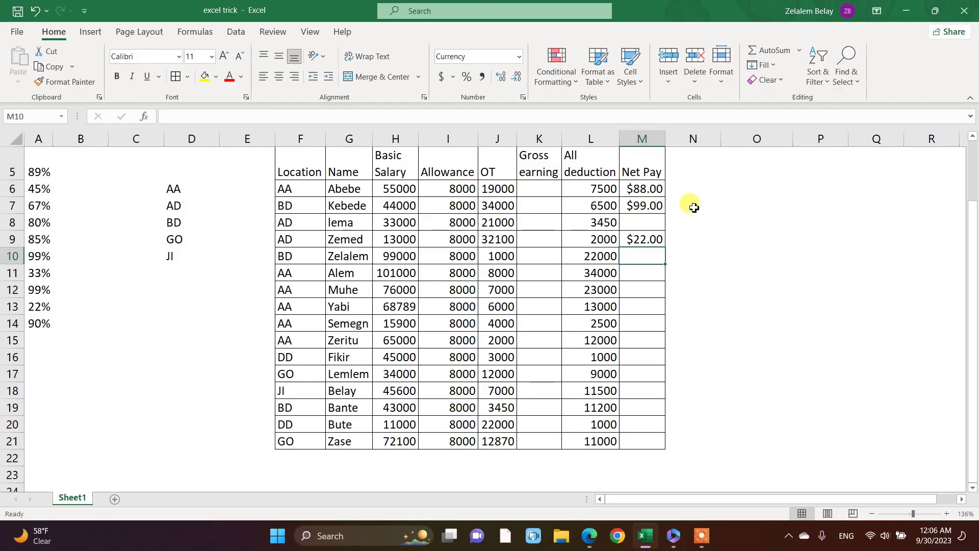
pyautogui.hotkey('ctrl', '1')
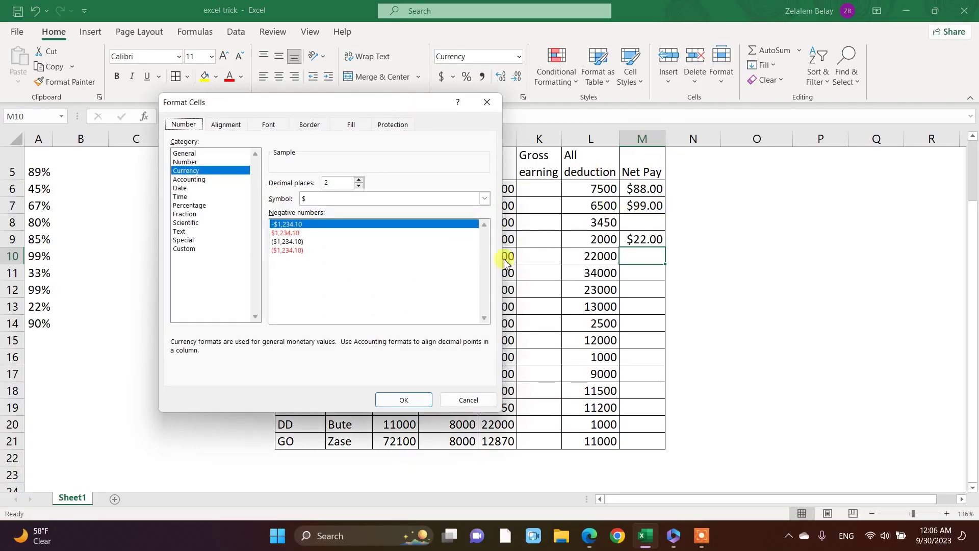
pyautogui.click(465, 399)
# Switch column M to Number format, then undo the format changes and test entries.
pyautogui.click(645, 134)
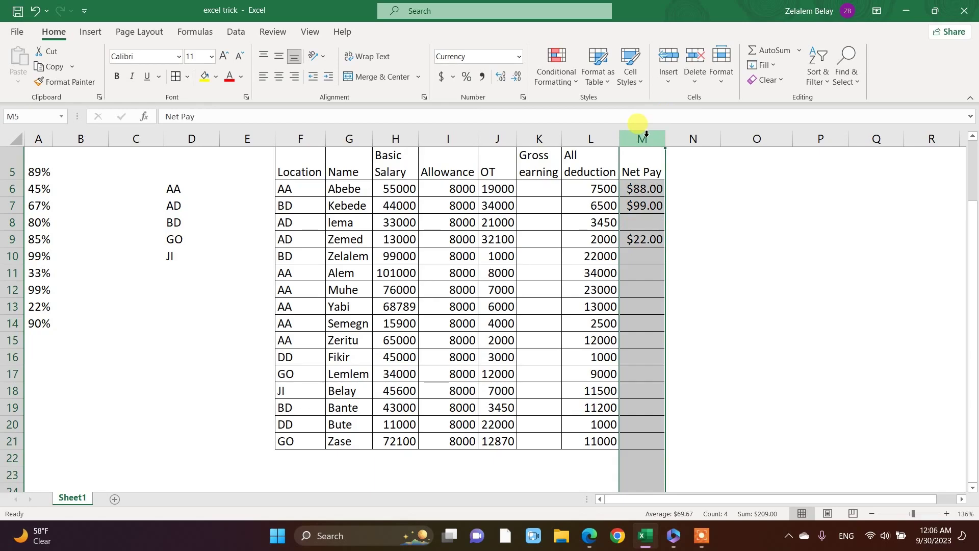
pyautogui.hotkey('ctrl', '1')
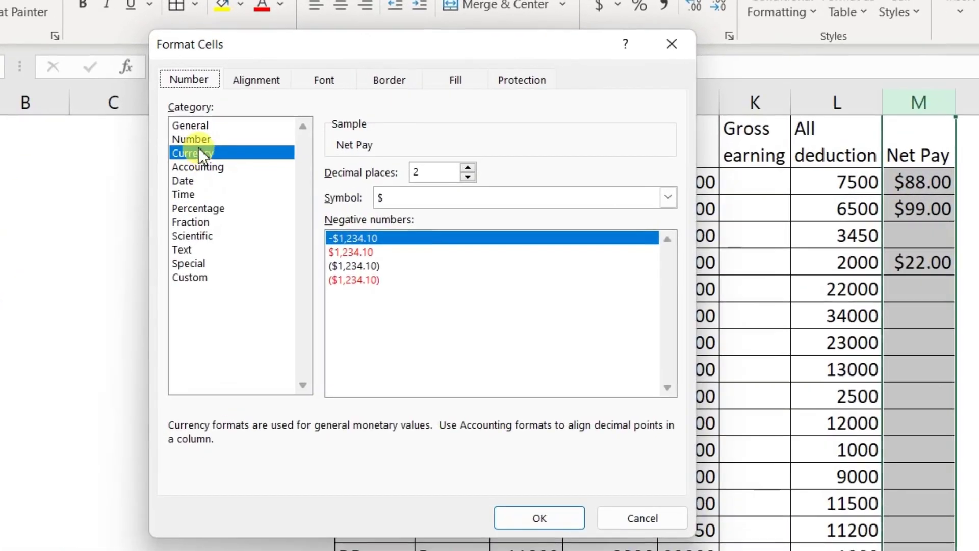
pyautogui.click(193, 139)
pyautogui.click(576, 518)
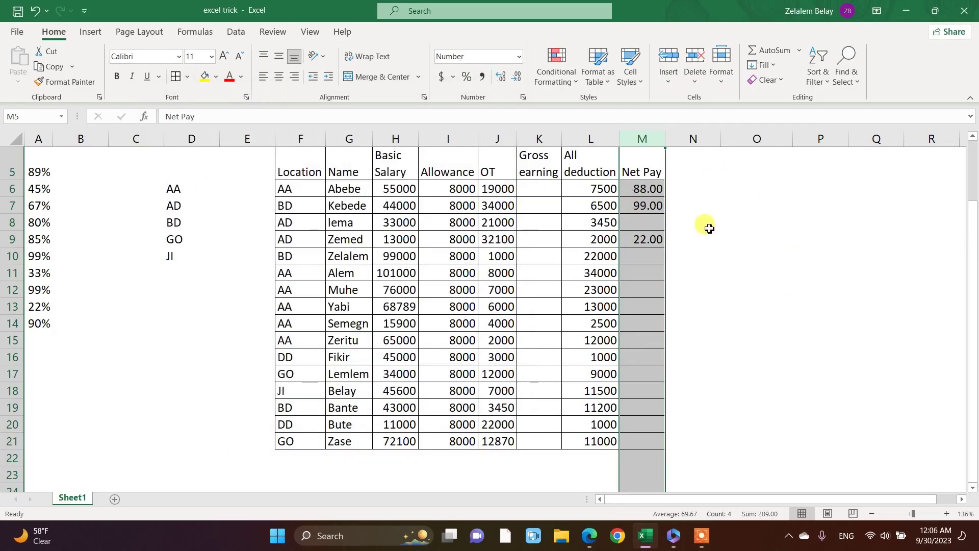
pyautogui.click(695, 288)
pyautogui.hotkey('ctrl', 'z')
pyautogui.hotkey('ctrl', 'z')
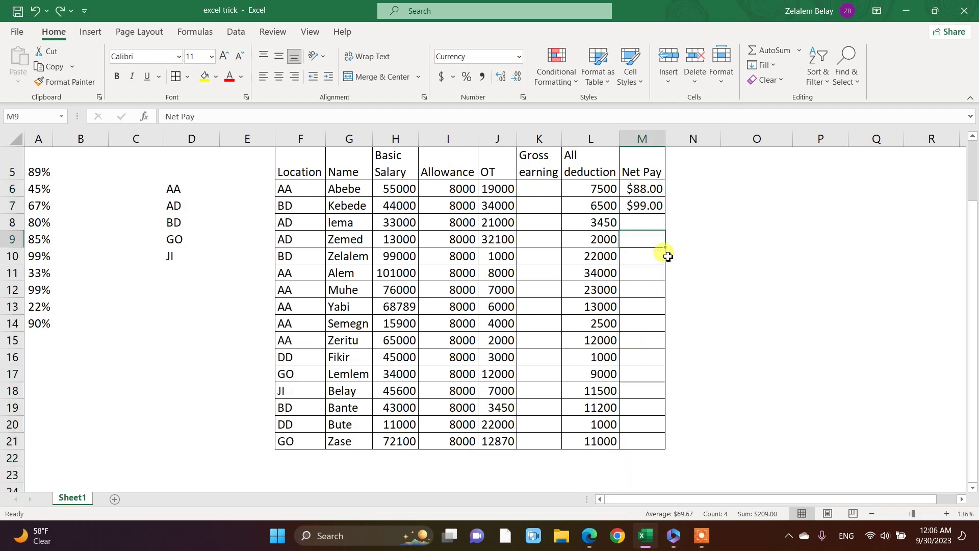
pyautogui.hotkey('ctrl', 'z')
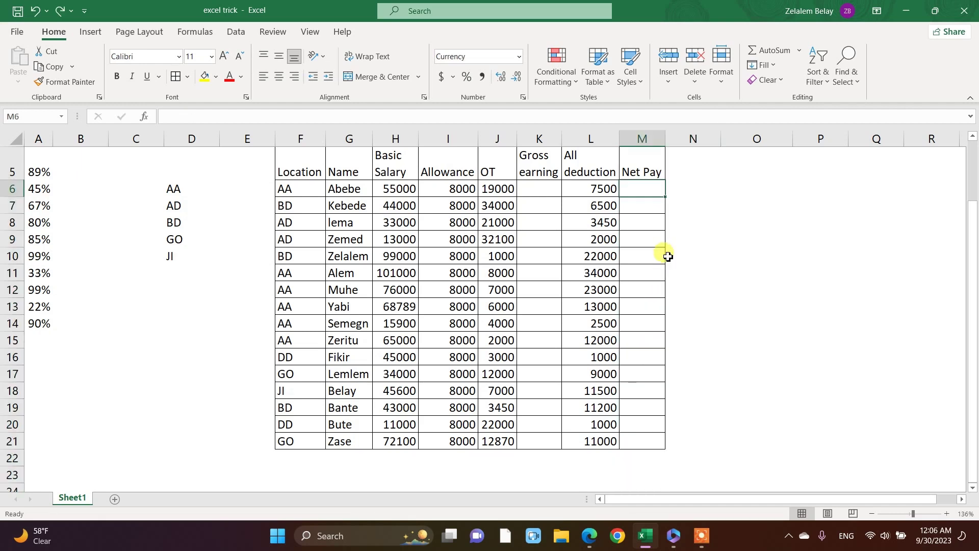
pyautogui.hotkey('ctrl', 'z')
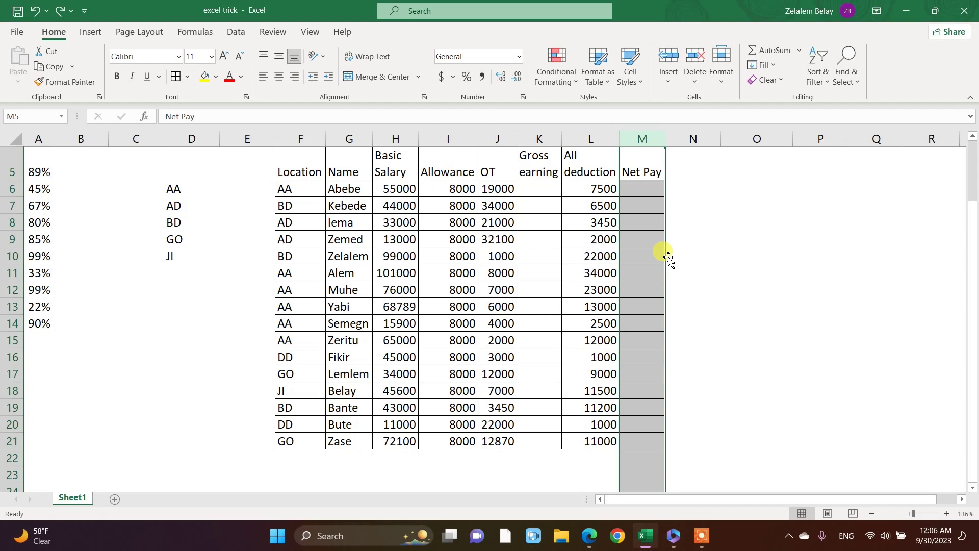
pyautogui.click(794, 288)
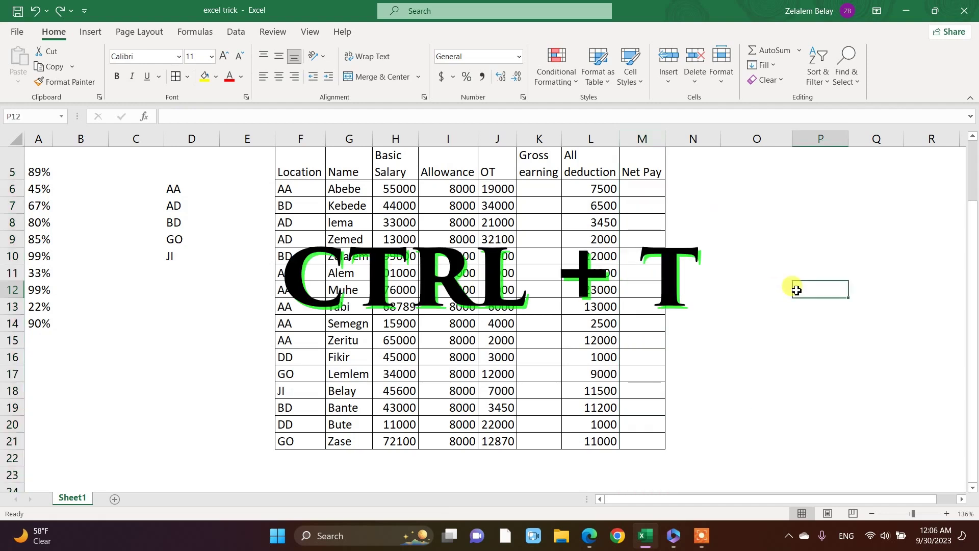
# Convert the payroll range F5:M21 into a table with headers, creating Table6.
pyautogui.click(466, 276)
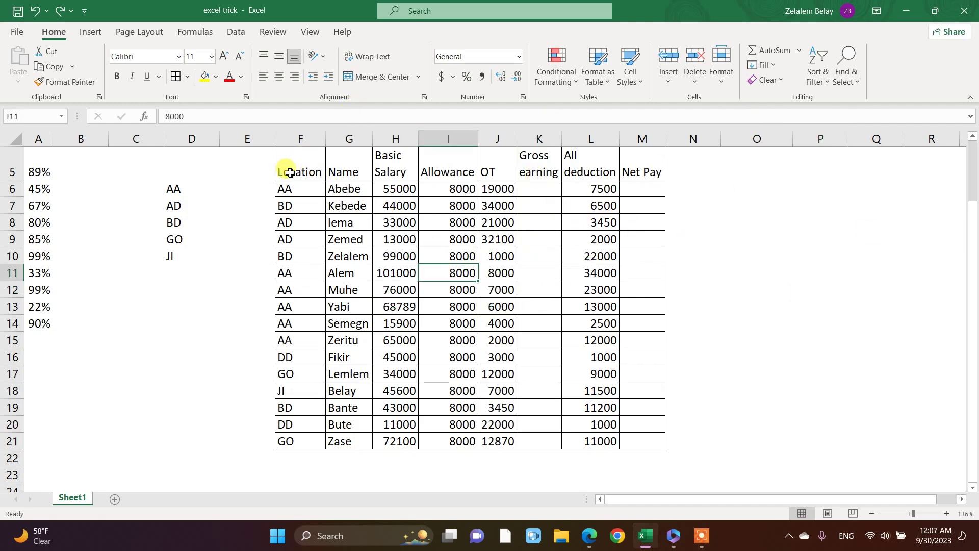
pyautogui.moveTo(295, 169); pyautogui.dragTo(638, 443)
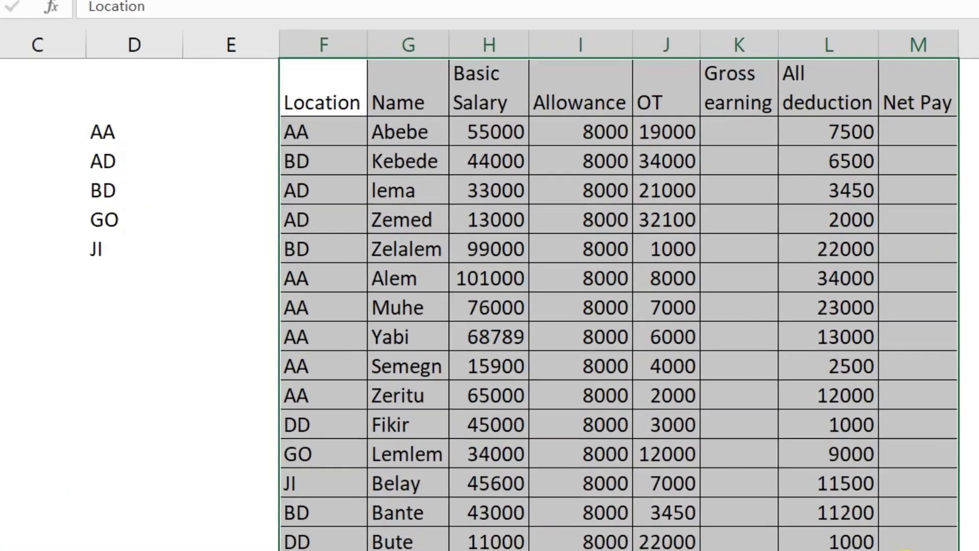
pyautogui.hotkey('ctrl', 't')
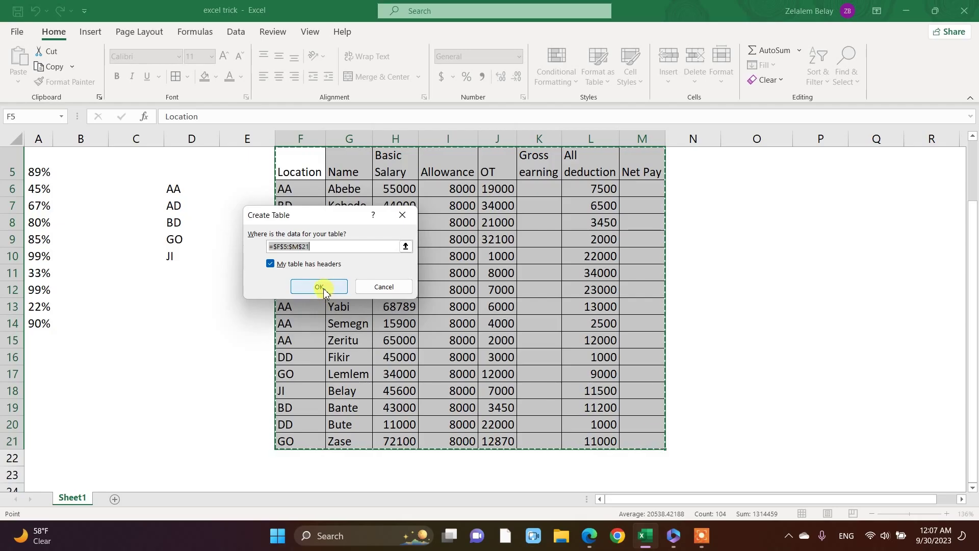
pyautogui.click(322, 287)
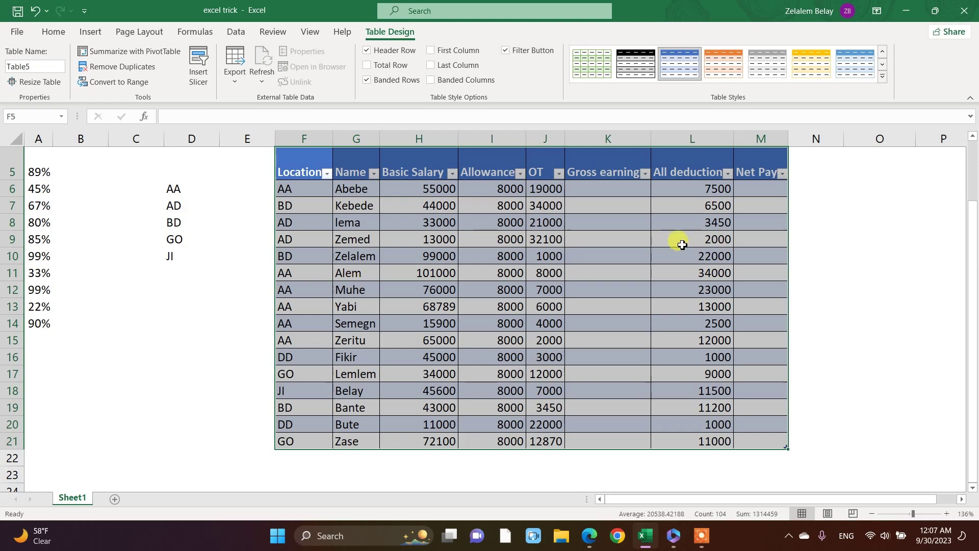
pyautogui.click(655, 191)
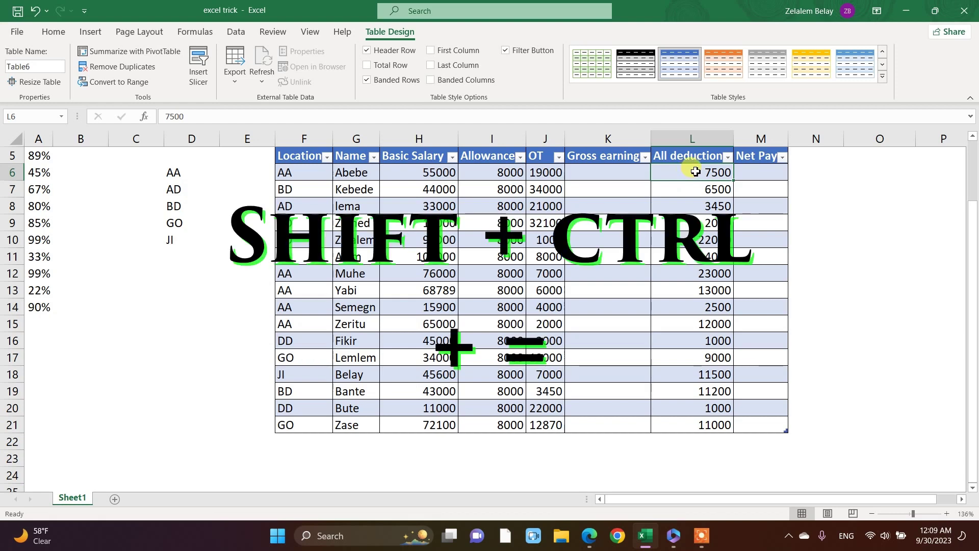
pyautogui.hotkey('ctrl', 'shift', '=')
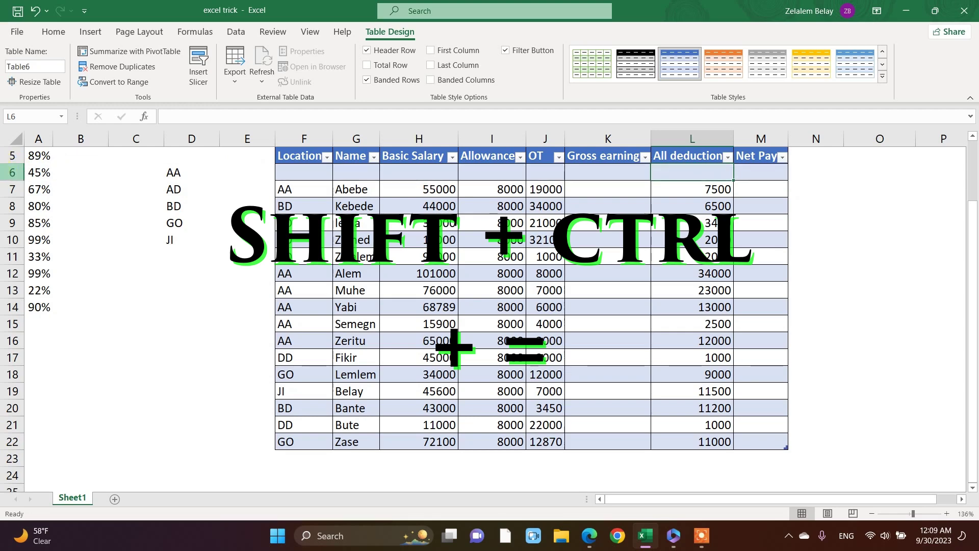
pyautogui.click(12, 172)
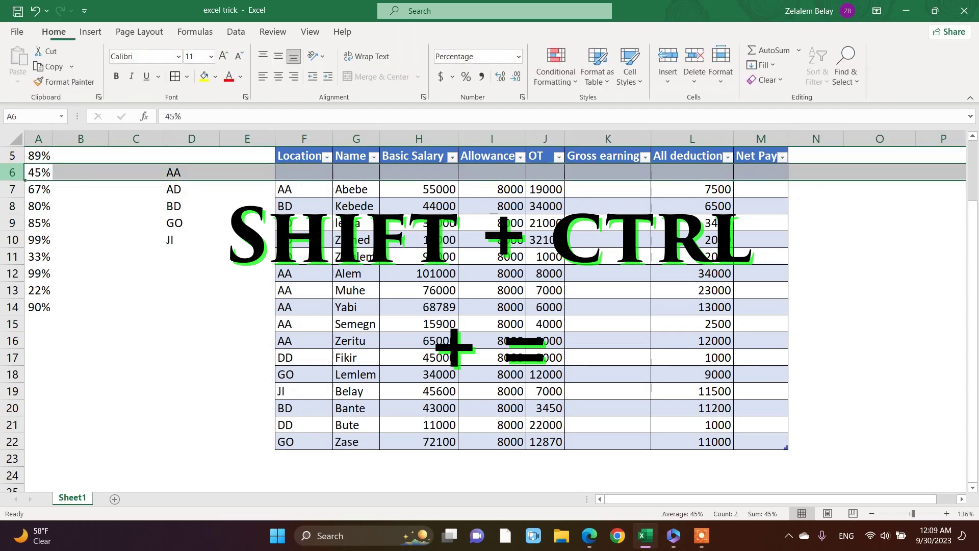
pyautogui.click(697, 140)
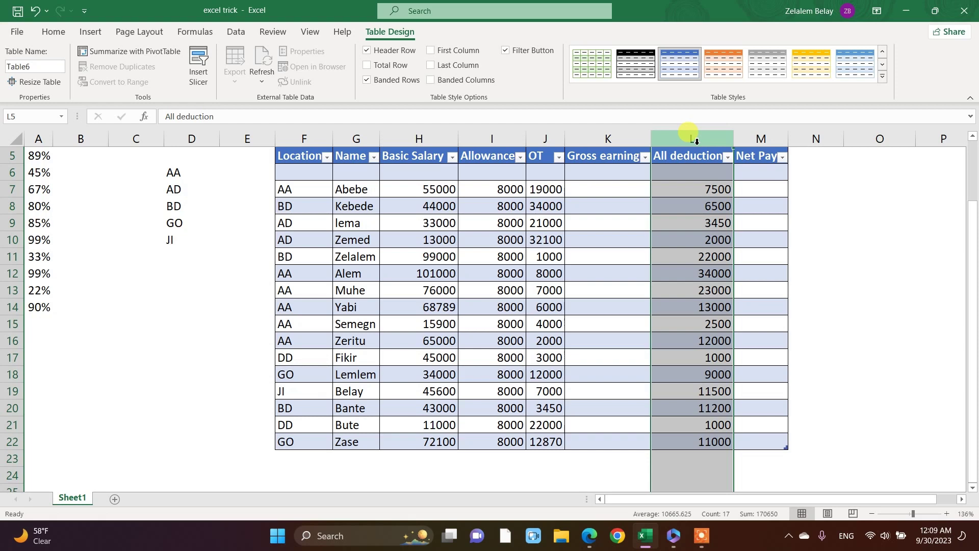
pyautogui.hotkey('ctrl', 'shift', '=')
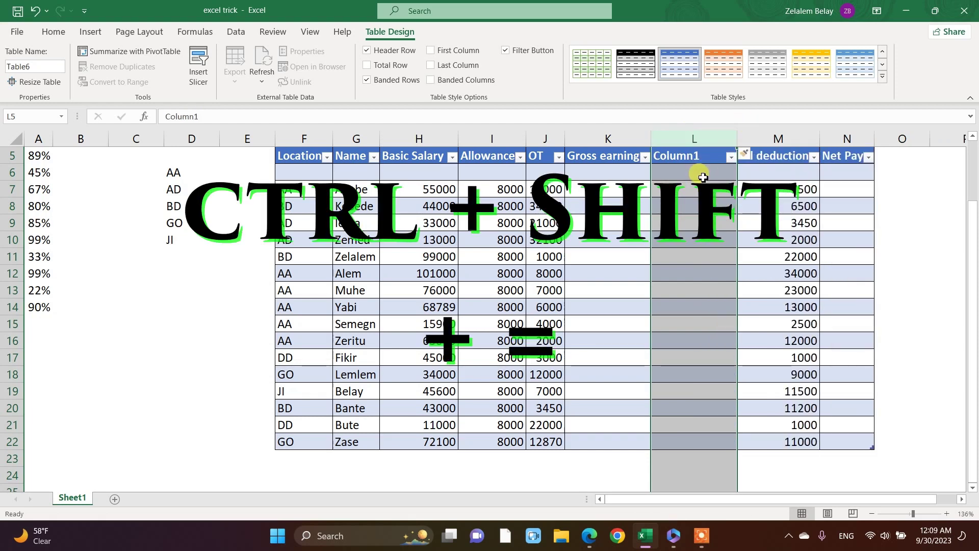
pyautogui.click(780, 140)
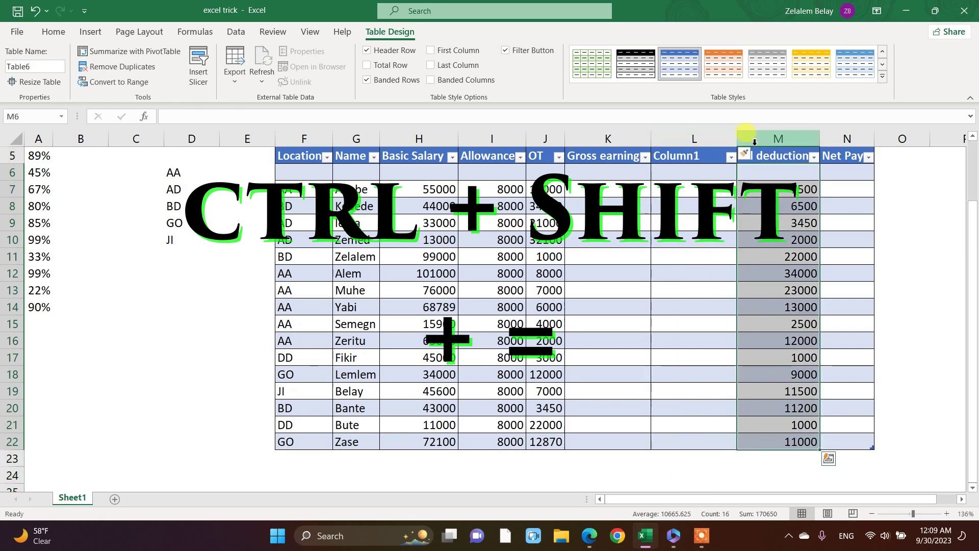
pyautogui.click(713, 134)
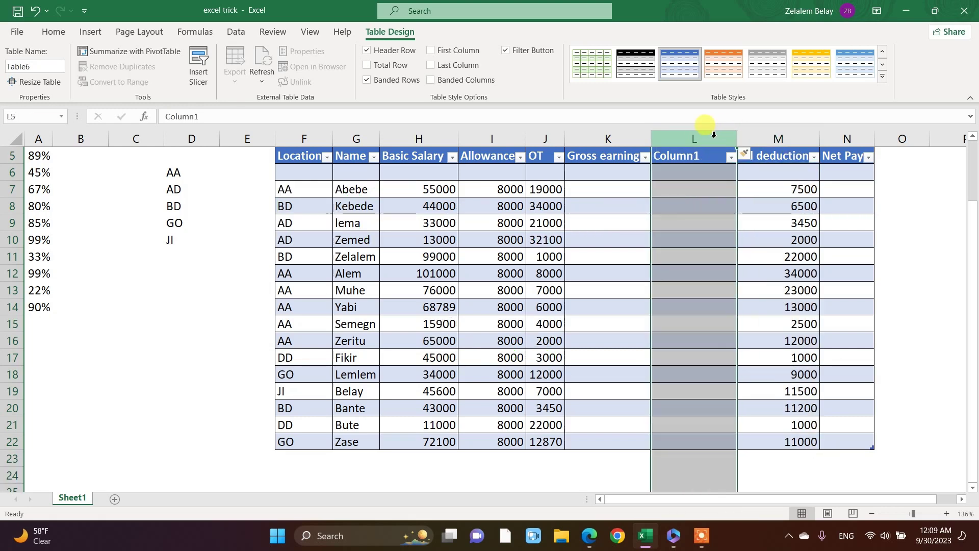
pyautogui.hotkey('ctrl', '-')
pyautogui.moveTo(650, 159); pyautogui.dragTo(638, 171)
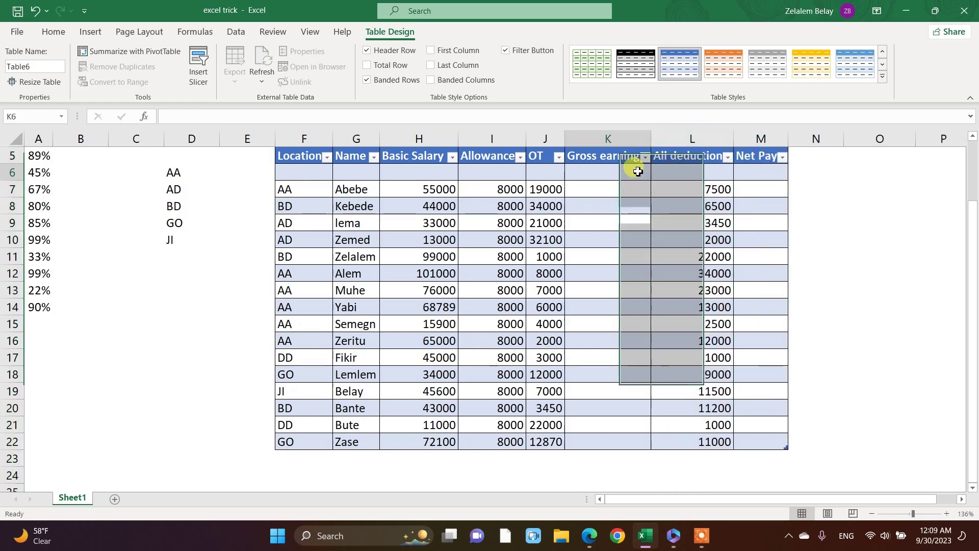
pyautogui.hotkey('ctrl', '-')
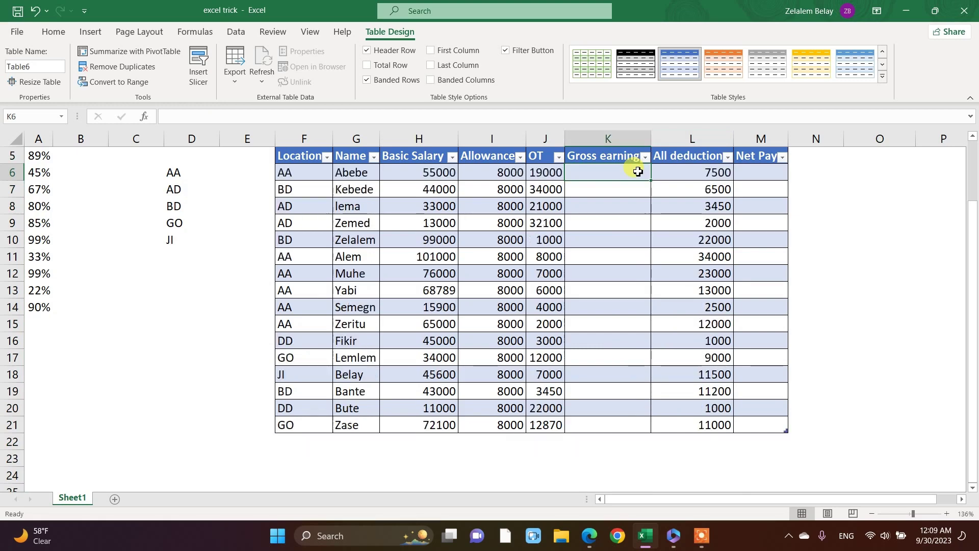
pyautogui.hotkey('ctrl', 'z')
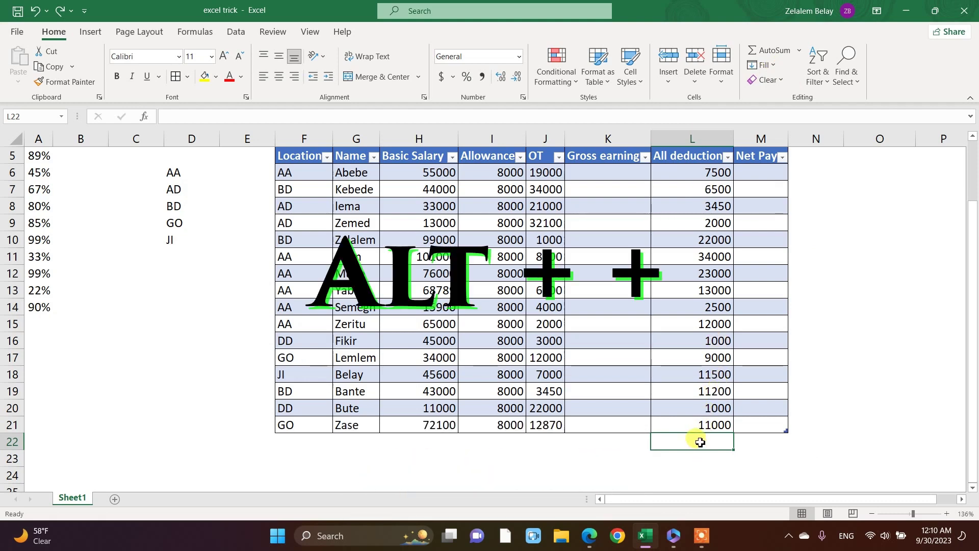
# Add an AutoSum total of 170650 below All deduction in L22.
pyautogui.hotkey('alt', '=')
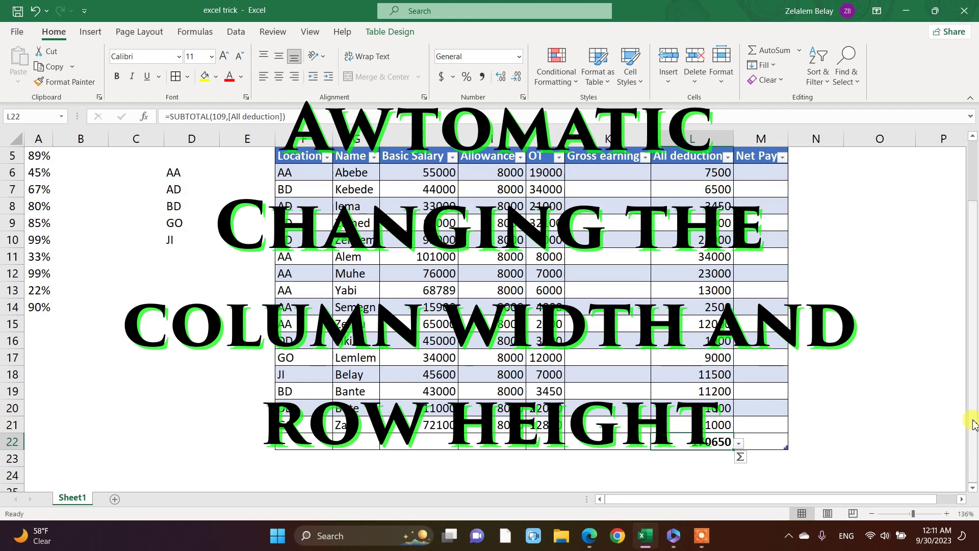
# Undo the total row and table conversion, returning the payroll data to a plain range.
pyautogui.click(502, 240)
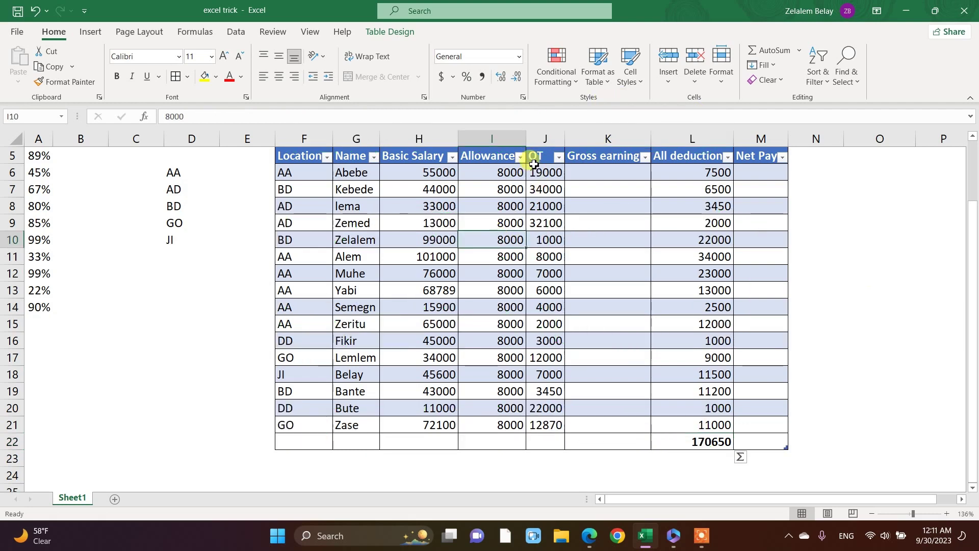
pyautogui.hotkey('ctrl', 'z')
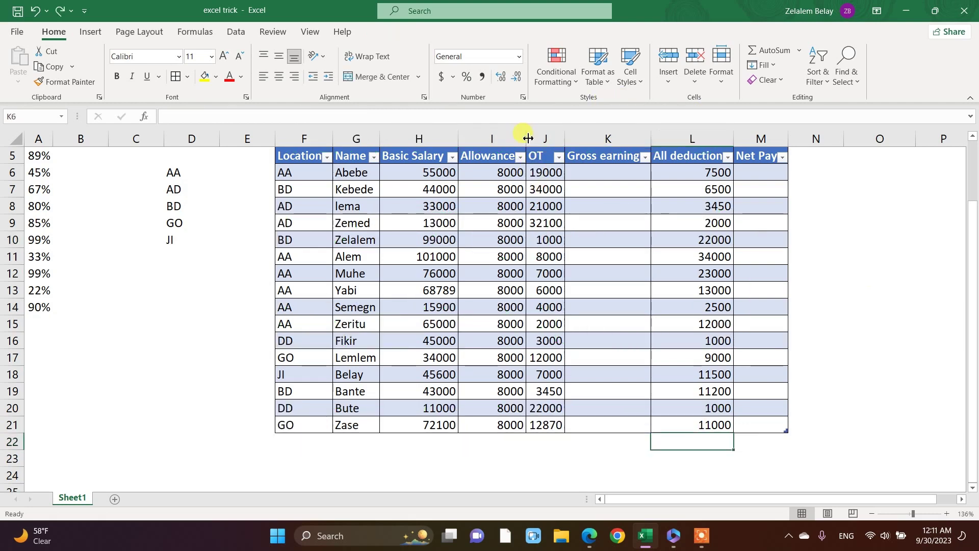
pyautogui.hotkey('ctrl', 'z')
pyautogui.hotkey('ctrl', 'z')
pyautogui.hotkey('ctrl', 'z')
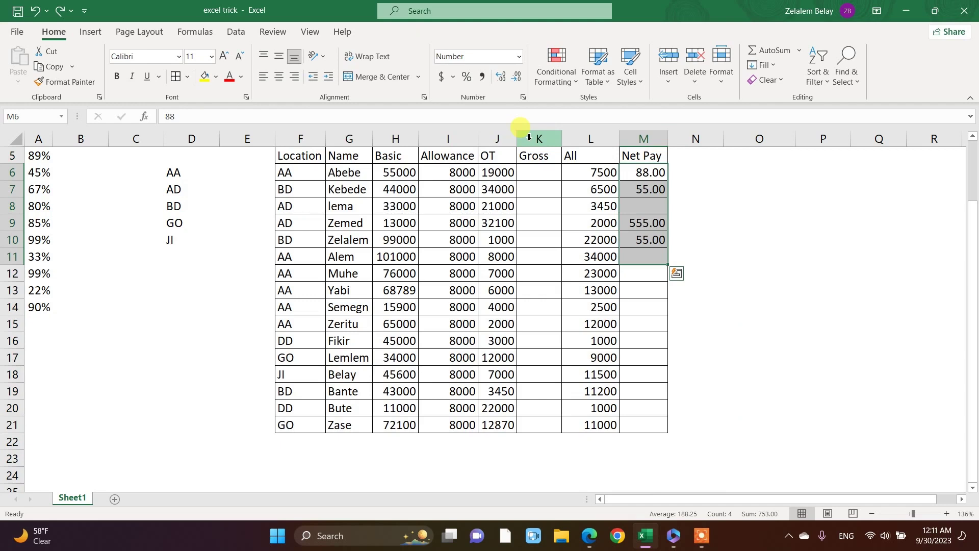
pyautogui.hotkey('ctrl', 'z')
pyautogui.click(688, 253)
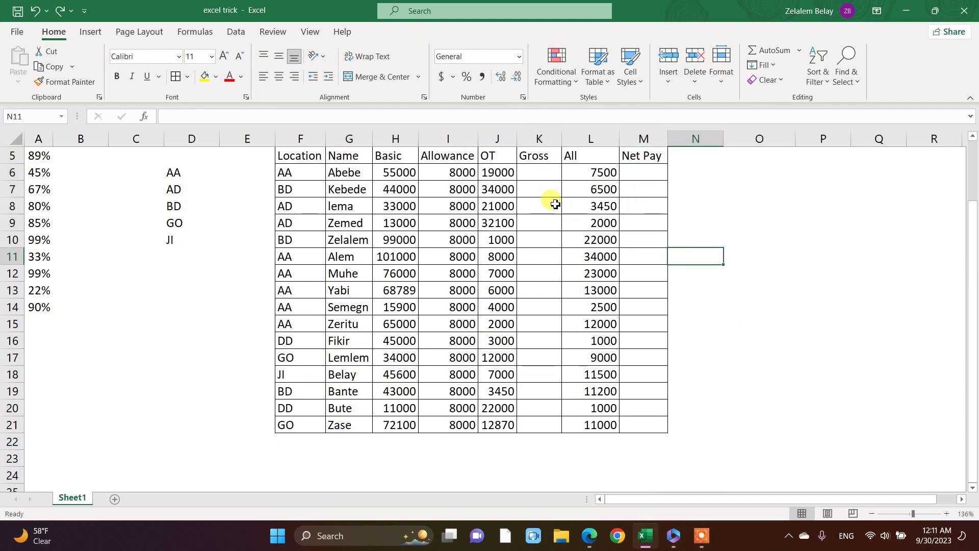
# Narrow the OT column, autofit Basic Salary, and squeeze rows 7, 10 and 14.
pyautogui.moveTo(519, 144); pyautogui.dragTo(500, 141)
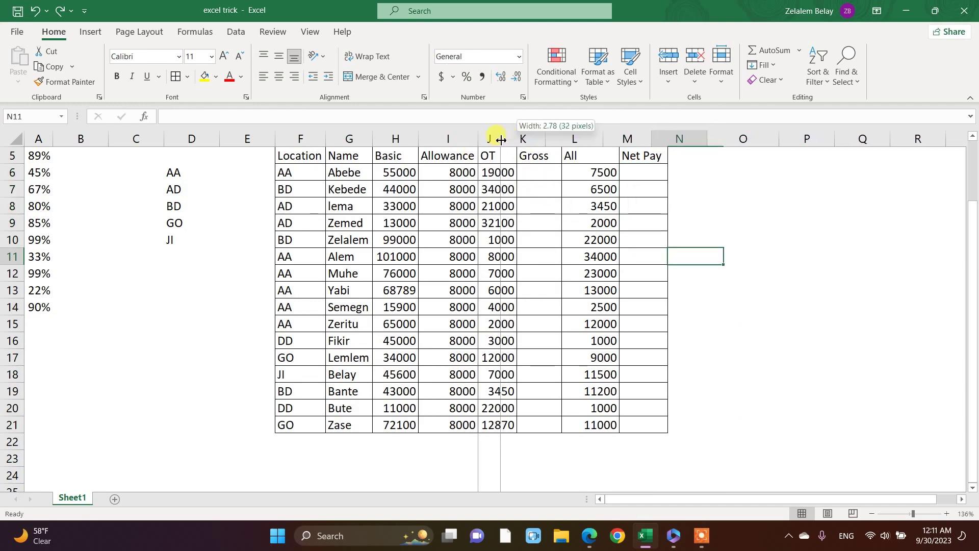
pyautogui.moveTo(418, 139); pyautogui.dragTo(347, 141)
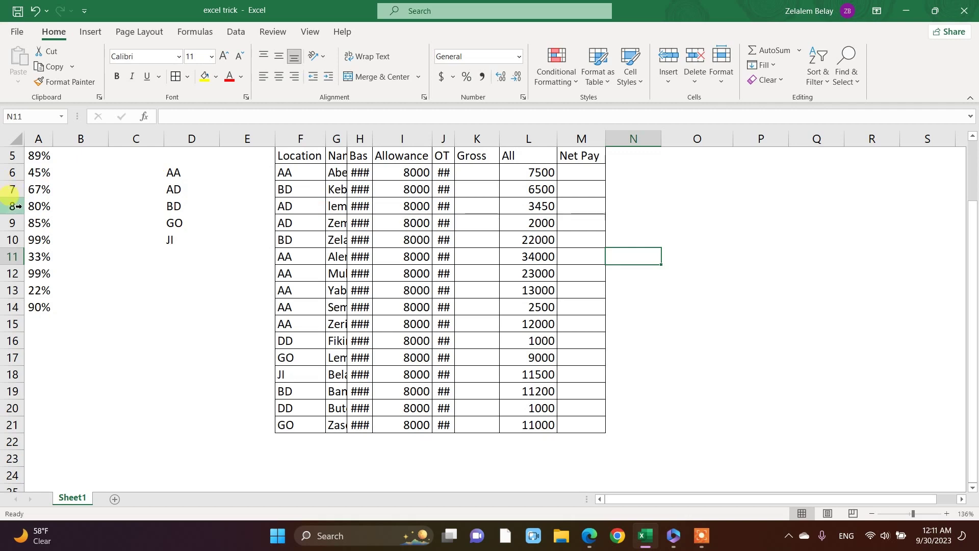
pyautogui.moveTo(16, 198); pyautogui.dragTo(16, 190)
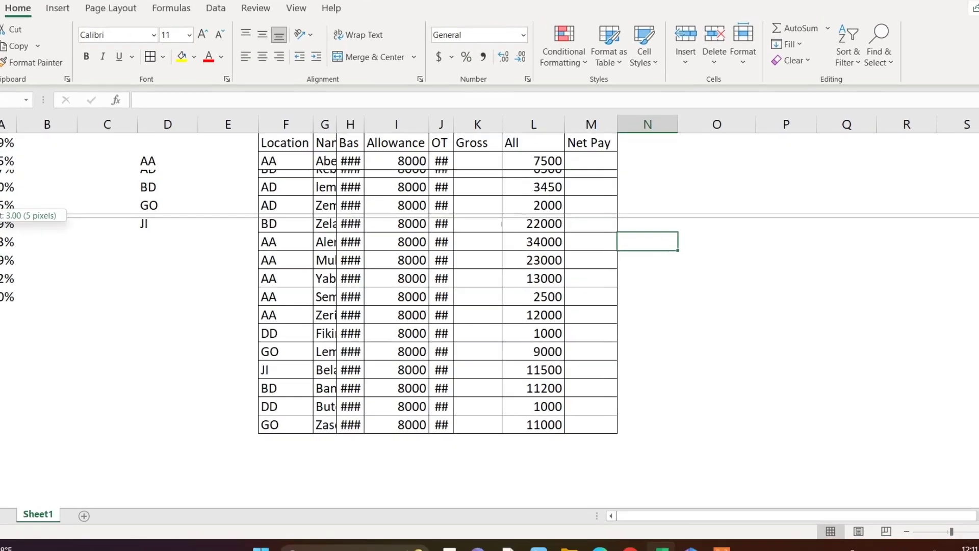
pyautogui.moveTo(15, 238); pyautogui.dragTo(15, 231)
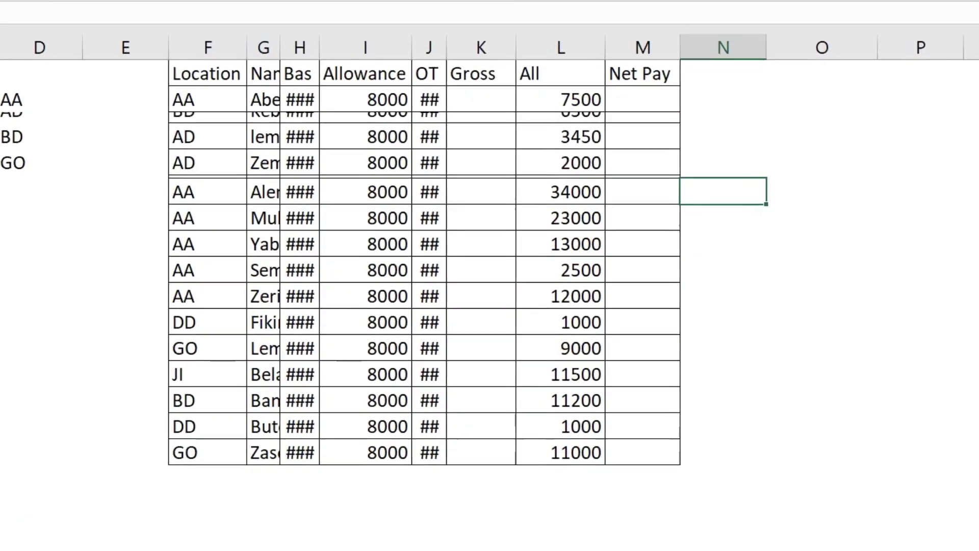
pyautogui.moveTo(0, 280); pyautogui.dragTo(0, 250)
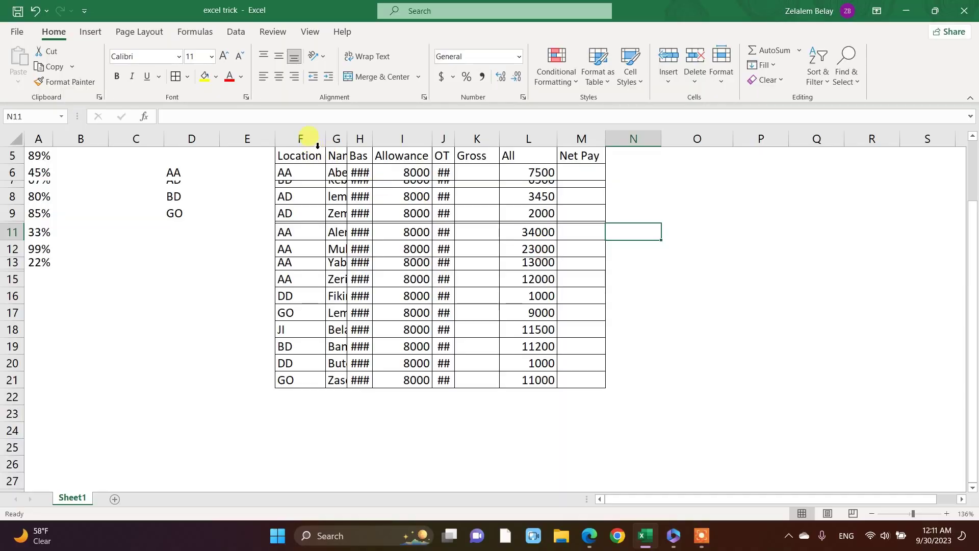
pyautogui.doubleClick(370, 144)
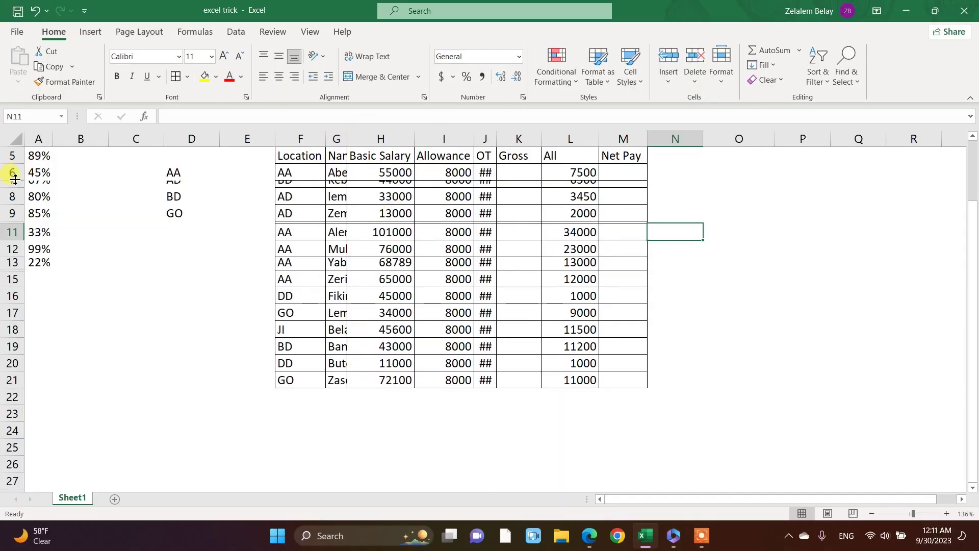
pyautogui.moveTo(15, 179); pyautogui.dragTo(13, 189)
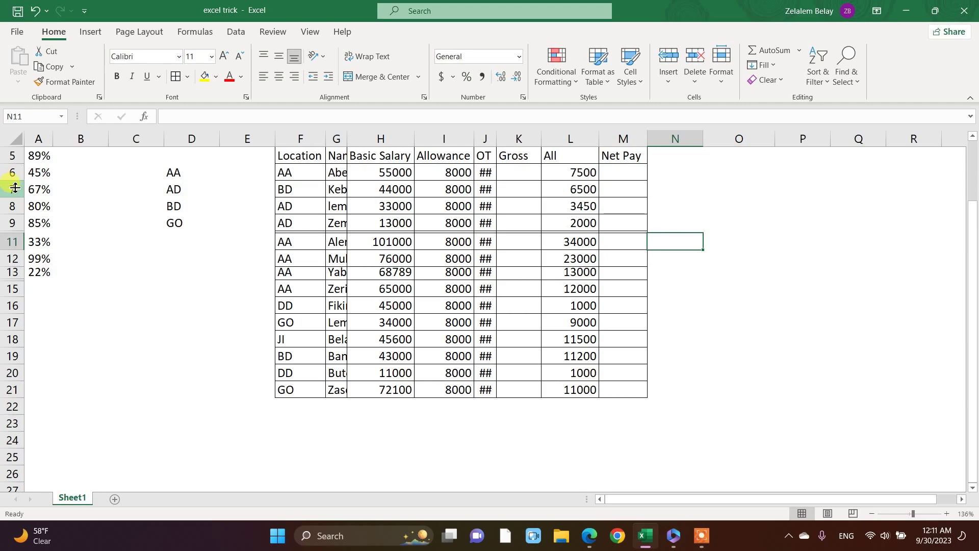
pyautogui.moveTo(13, 197); pyautogui.dragTo(15, 188)
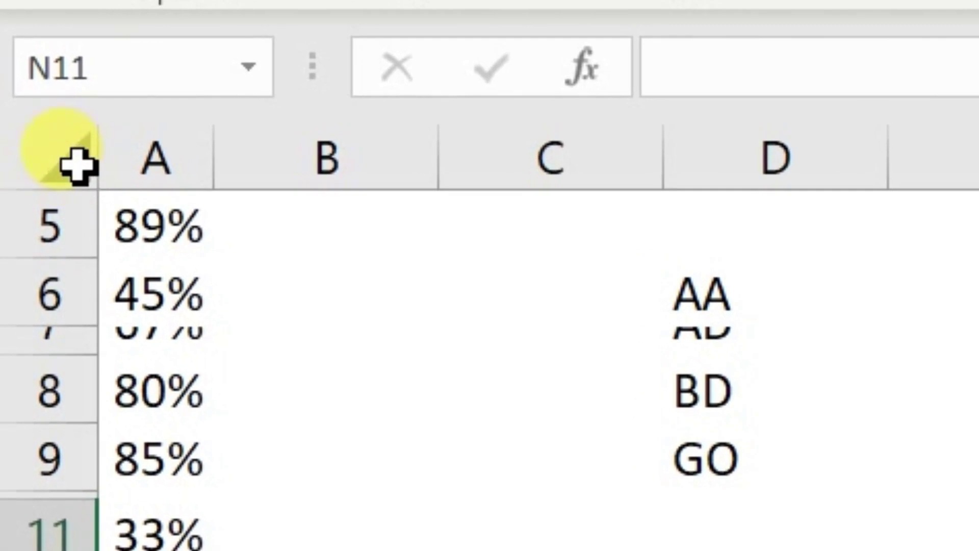
# Autofit all columns across the whole sheet and return the collapsed rows to normal height.
pyautogui.click(19, 141)
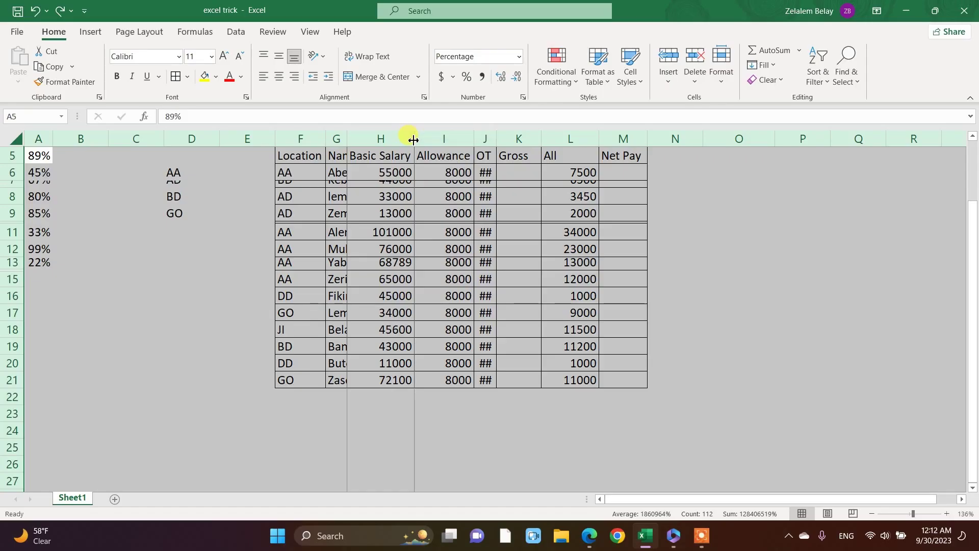
pyautogui.doubleClick(413, 139)
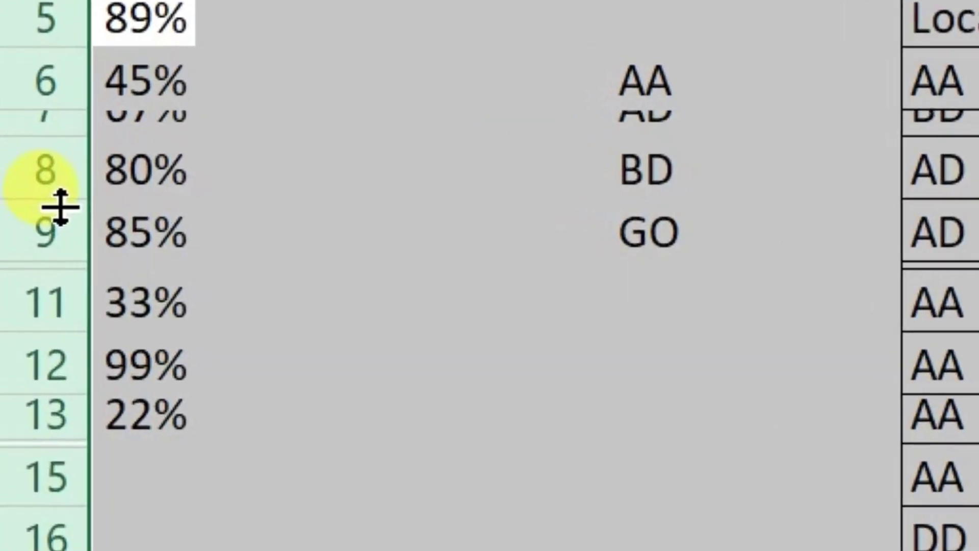
pyautogui.moveTo(23, 204); pyautogui.dragTo(14, 206)
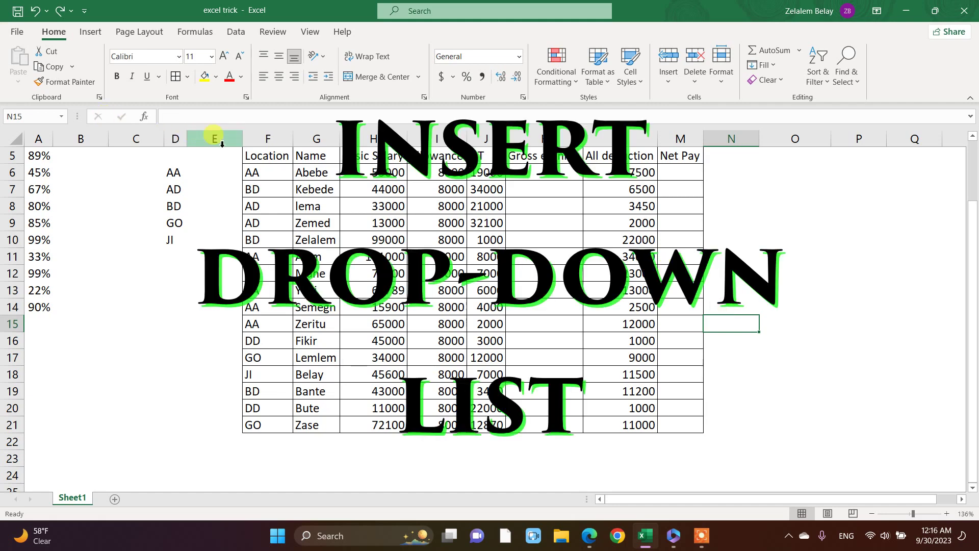
# Delete the Location values in F6:F21.
pyautogui.moveTo(260, 172)
pyautogui.mouseDown()
pyautogui.moveTo(284, 309)
pyautogui.moveTo(284, 425)
pyautogui.mouseUp()
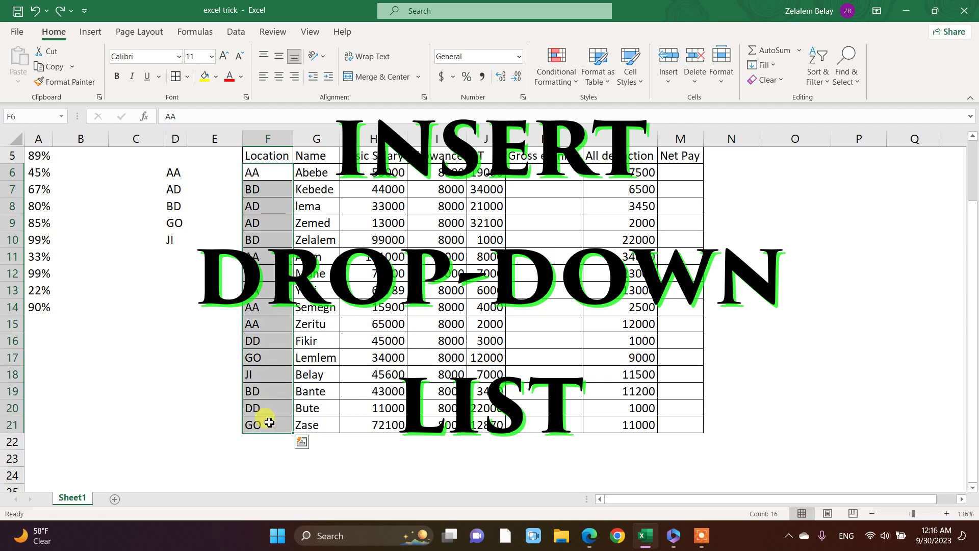
pyautogui.moveTo(173, 173); pyautogui.dragTo(179, 243)
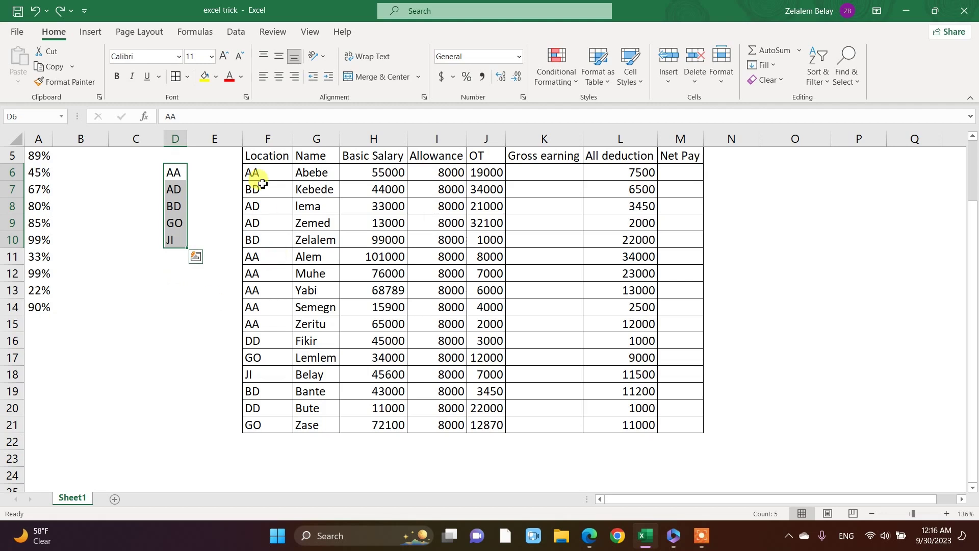
pyautogui.moveTo(255, 172); pyautogui.dragTo(282, 421)
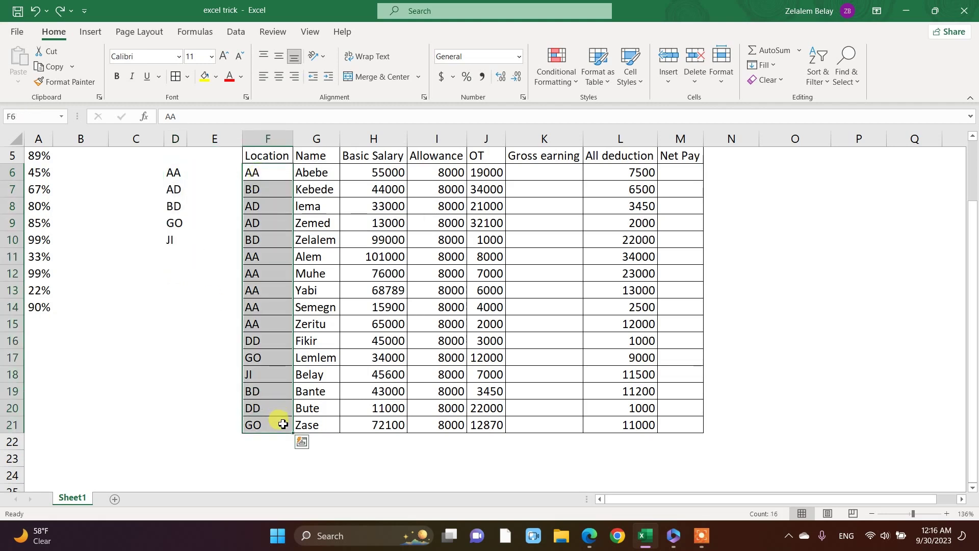
pyautogui.press('Delete')
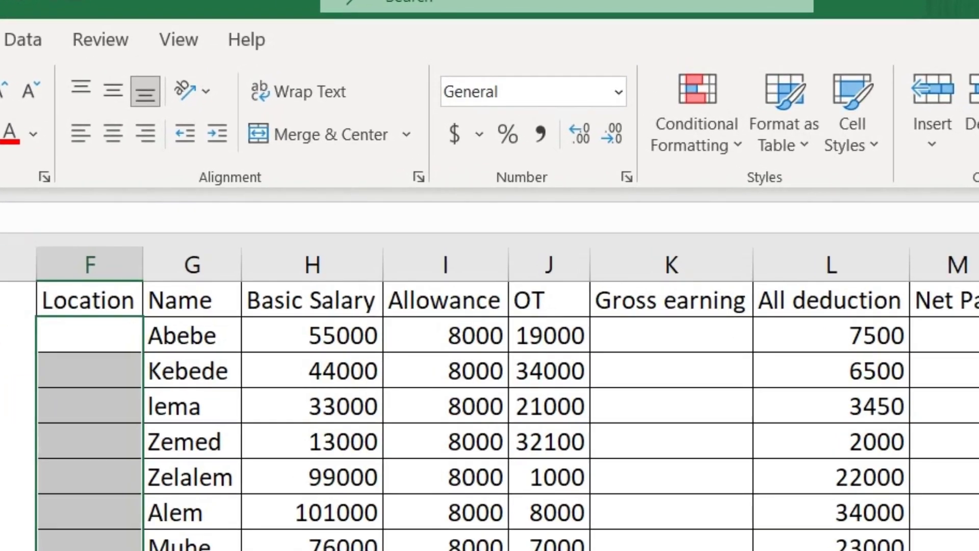
pyautogui.click(10, 42)
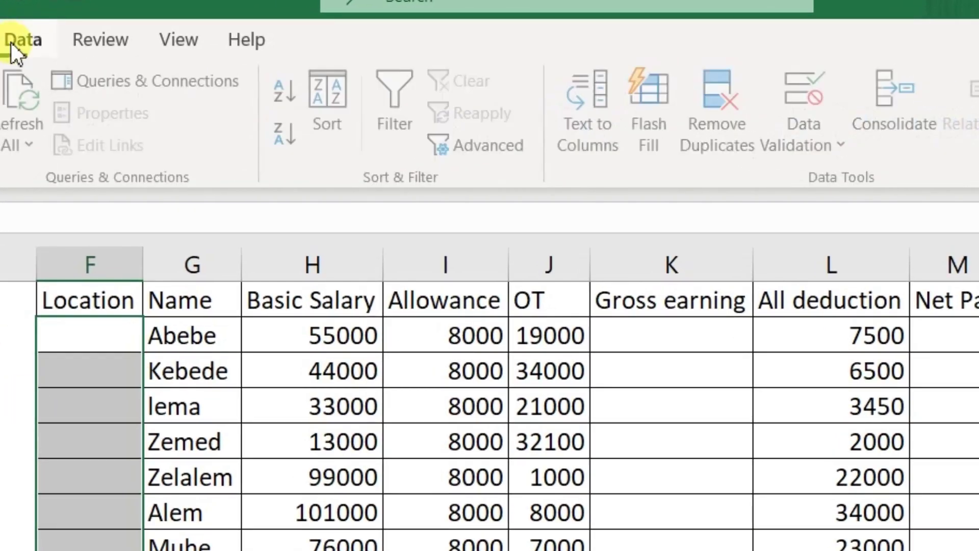
# Give F6:F21 List data validation sourced from =$D$6:$D$10, offering codes AA–JI.
pyautogui.click(826, 148)
pyautogui.click(873, 182)
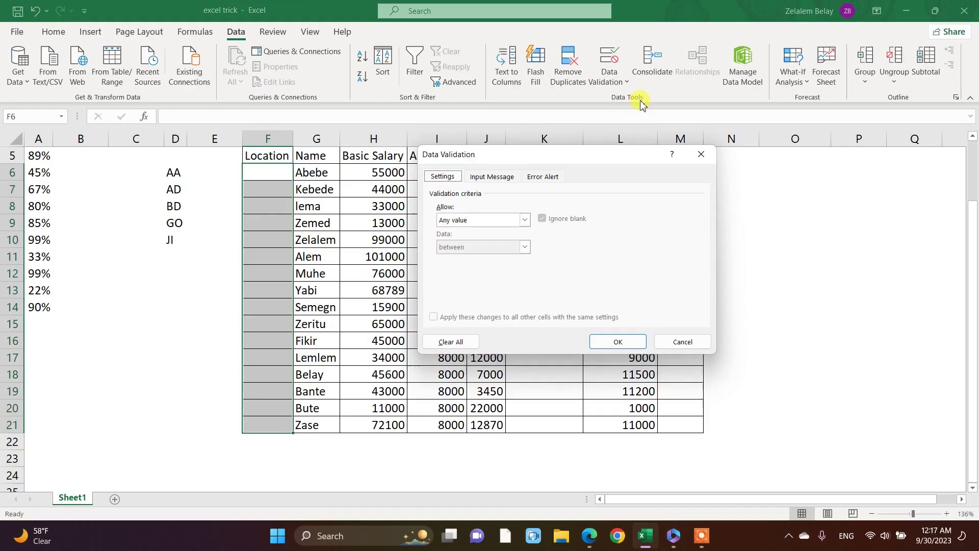
pyautogui.click(524, 220)
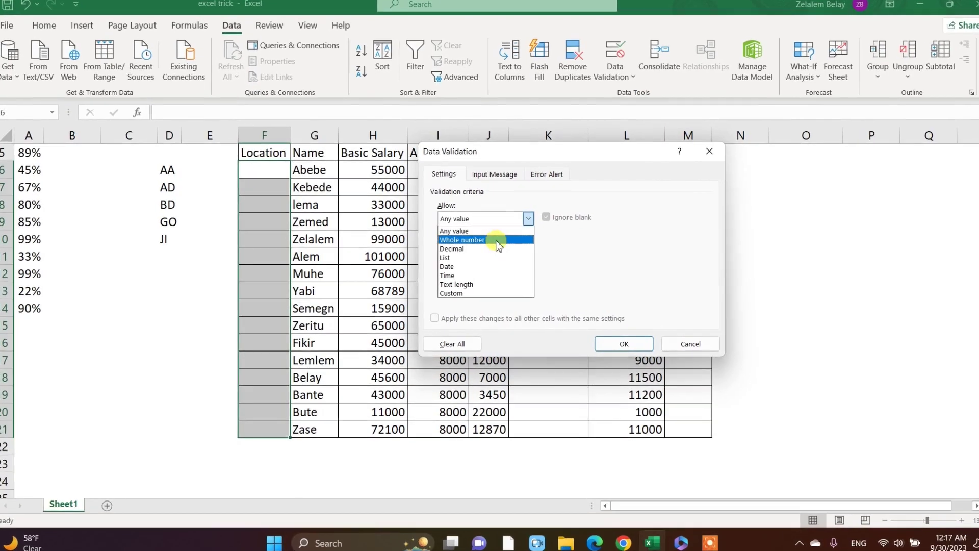
pyautogui.click(484, 257)
pyautogui.click(601, 274)
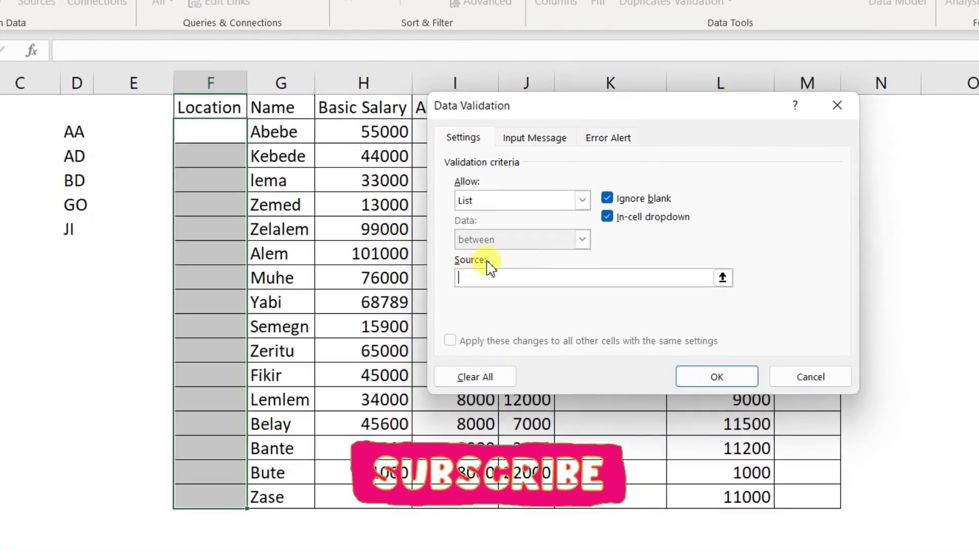
pyautogui.moveTo(86, 136)
pyautogui.mouseDown()
pyautogui.moveTo(84, 171)
pyautogui.moveTo(31, 225)
pyautogui.mouseUp()
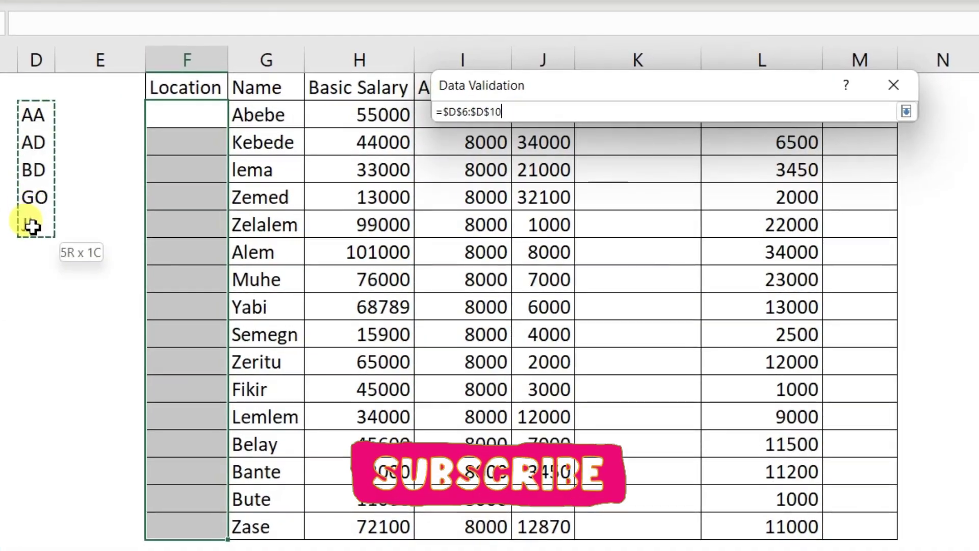
pyautogui.click(788, 391)
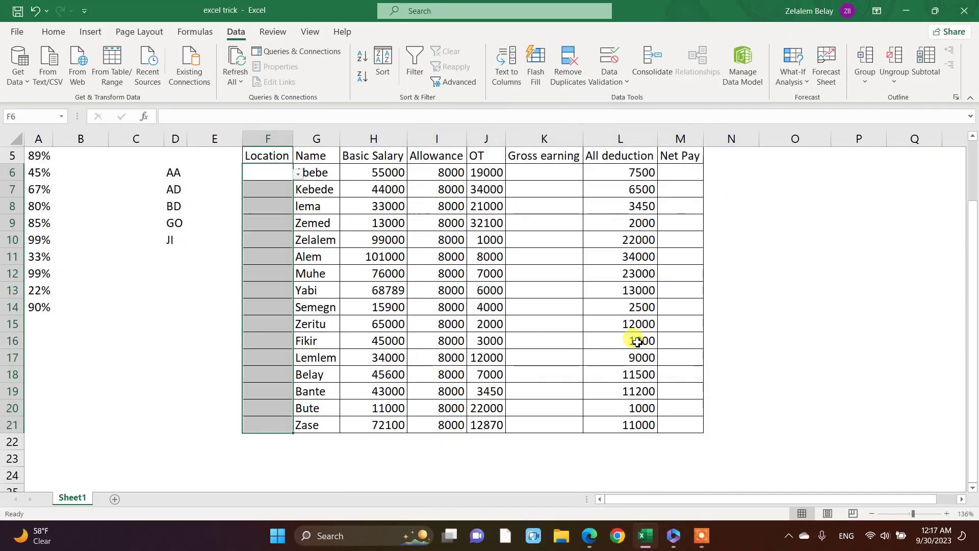
pyautogui.click(278, 179)
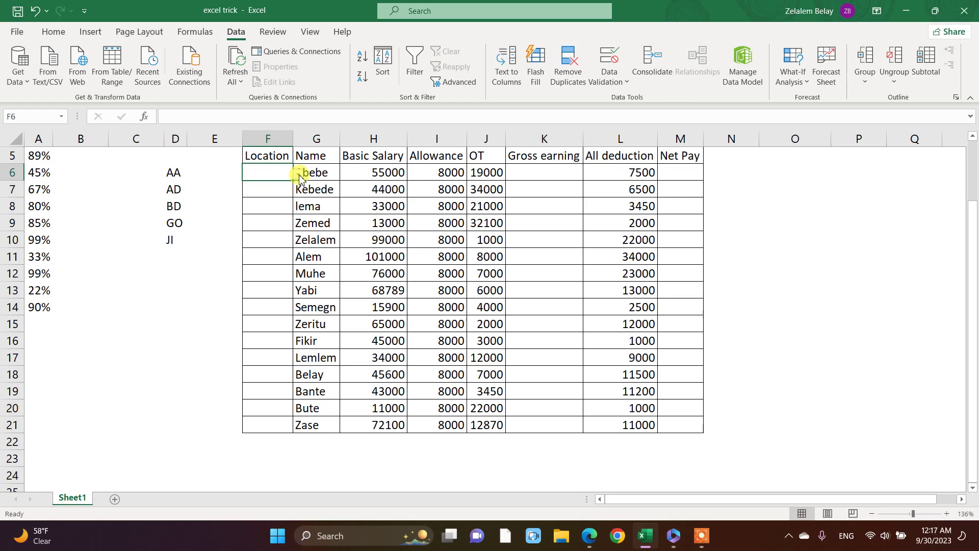
# Pick GO in F6, AA in F14 and JI in F21 from their Location dropdowns.
pyautogui.click(297, 174)
pyautogui.click(247, 223)
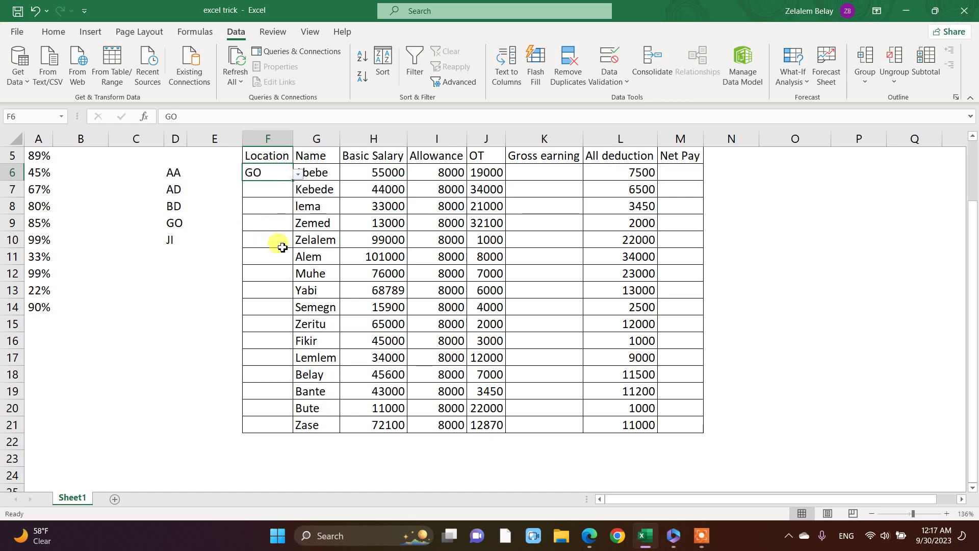
pyautogui.click(273, 304)
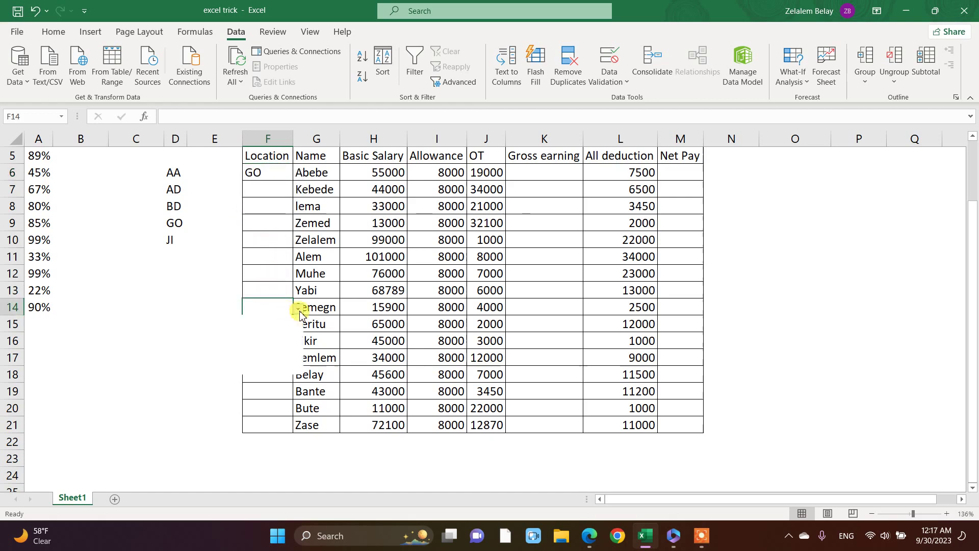
pyautogui.click(297, 308)
pyautogui.click(238, 322)
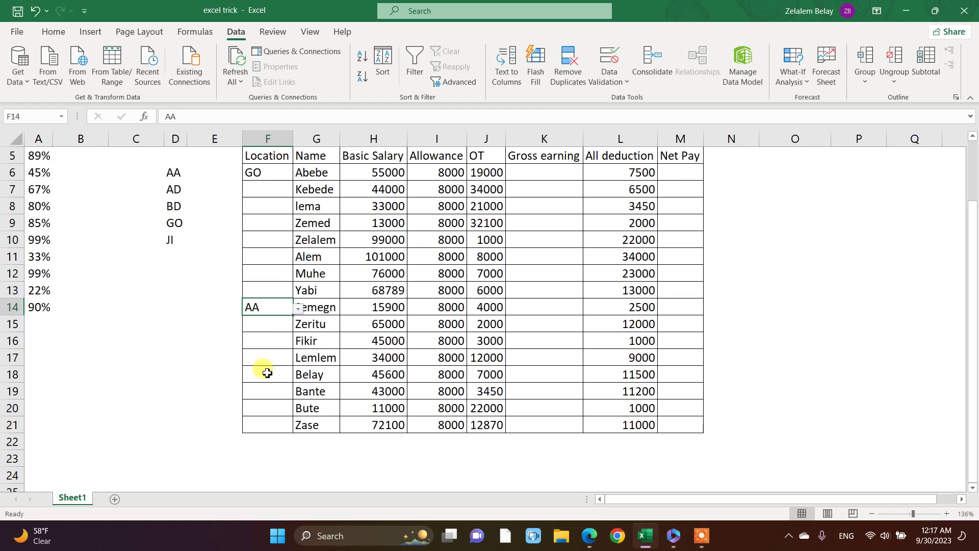
pyautogui.click(270, 425)
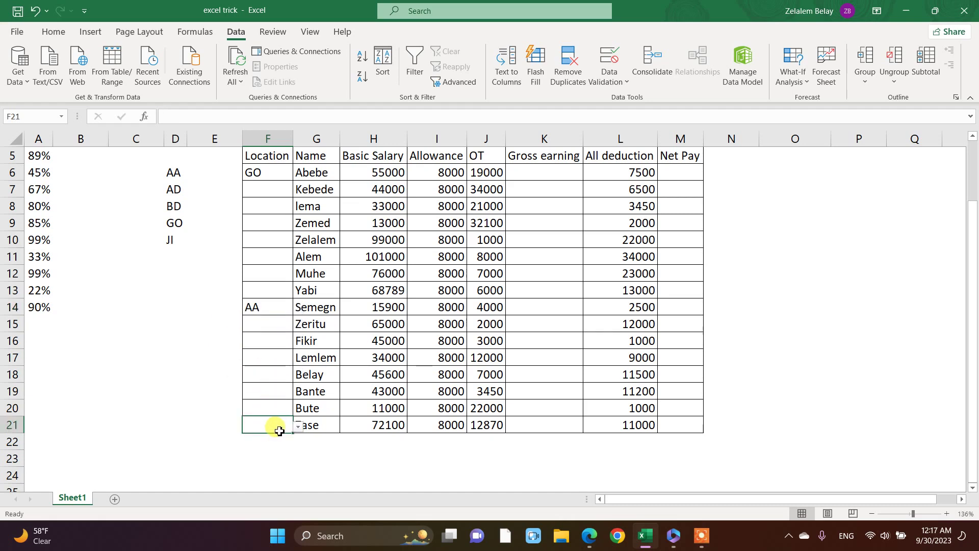
pyautogui.click(297, 426)
pyautogui.click(256, 486)
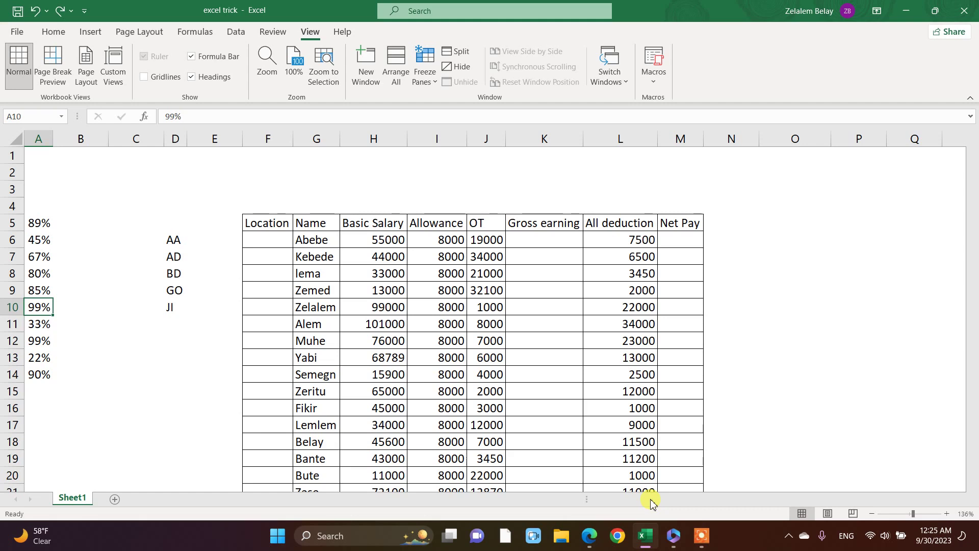
pyautogui.click(8, 223)
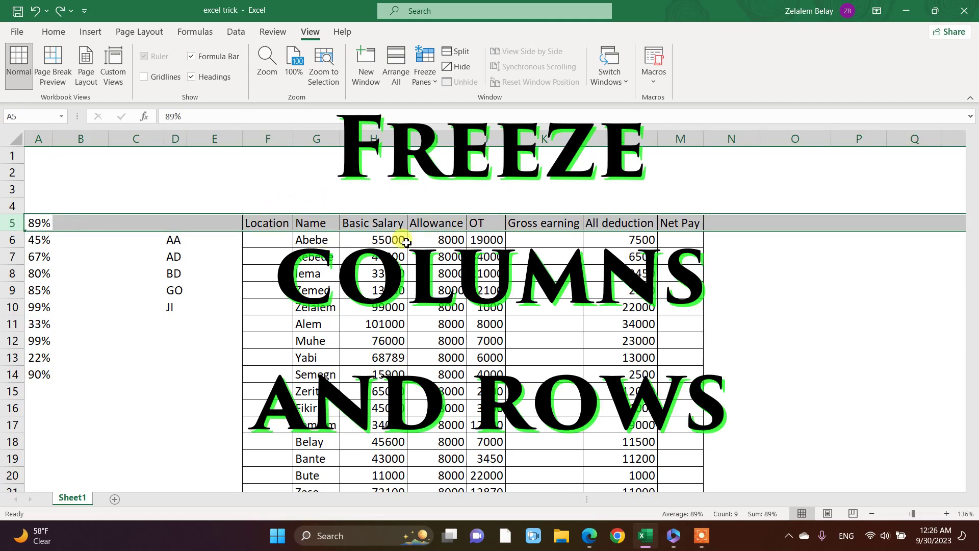
pyautogui.click(456, 259)
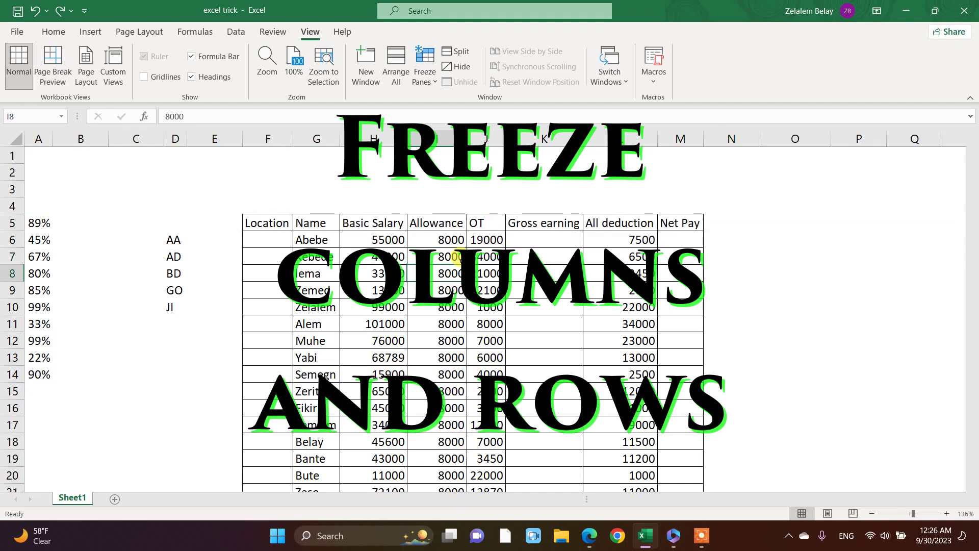
pyautogui.press('Down')
pyautogui.press('Down')
pyautogui.press('Down')
pyautogui.press('Down')
pyautogui.press('Down')
pyautogui.press('Down')
pyautogui.press('Down')
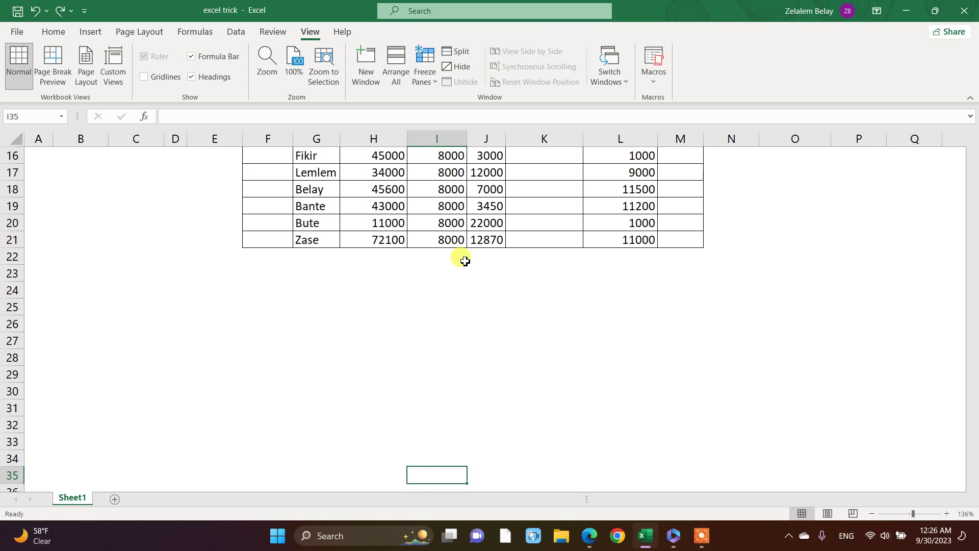
pyautogui.press('Up')
pyautogui.press('Up')
pyautogui.press('Up')
pyautogui.press('Up')
pyautogui.press('Up')
pyautogui.press('Up')
pyautogui.press('Up')
pyautogui.press('Up')
pyautogui.press('Up')
pyautogui.press('Up')
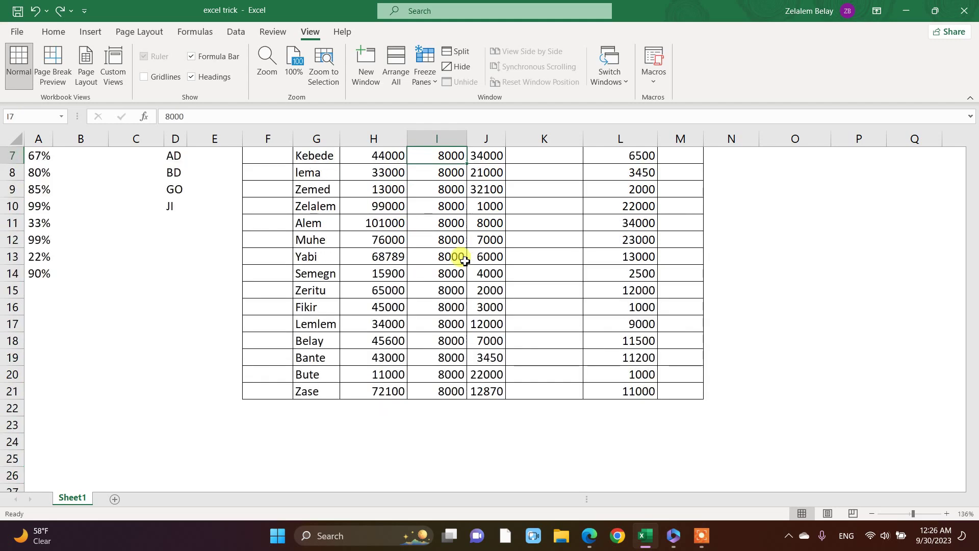
pyautogui.press('Up')
pyautogui.press('Up')
pyautogui.press('Up')
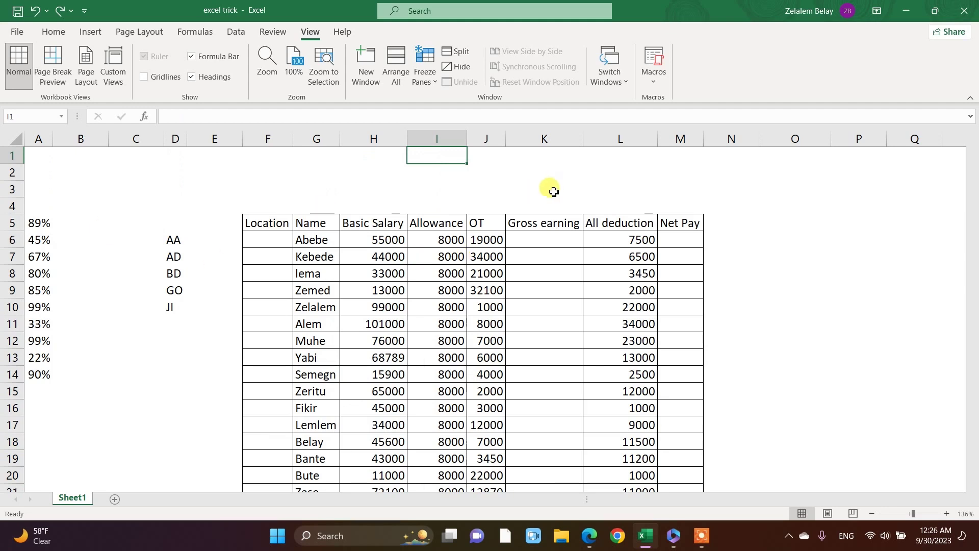
pyautogui.moveTo(271, 220); pyautogui.dragTo(674, 459)
pyautogui.hotkey('ctrl', 'c')
pyautogui.press('Up')
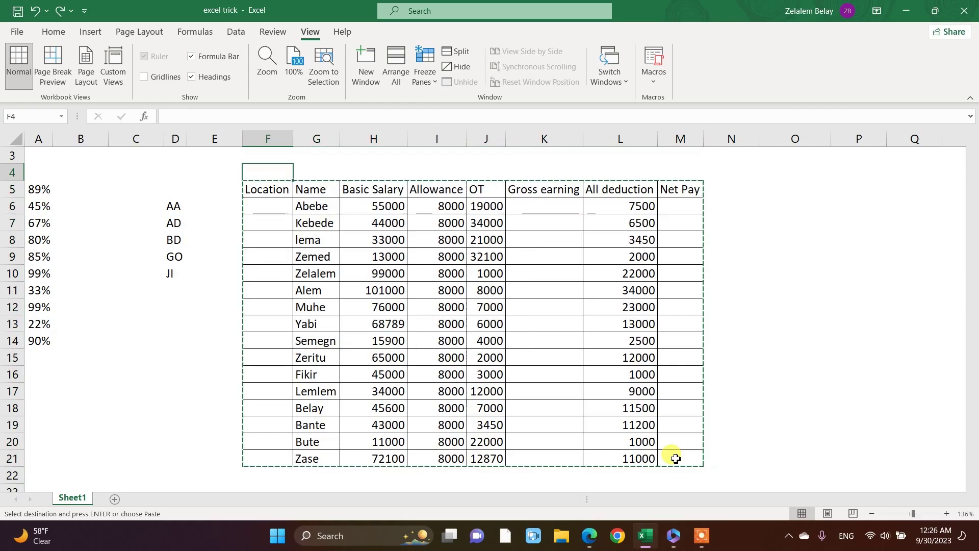
pyautogui.press('Up')
pyautogui.press('Up')
pyautogui.press('Up')
pyautogui.hotkey('ctrl', 'v')
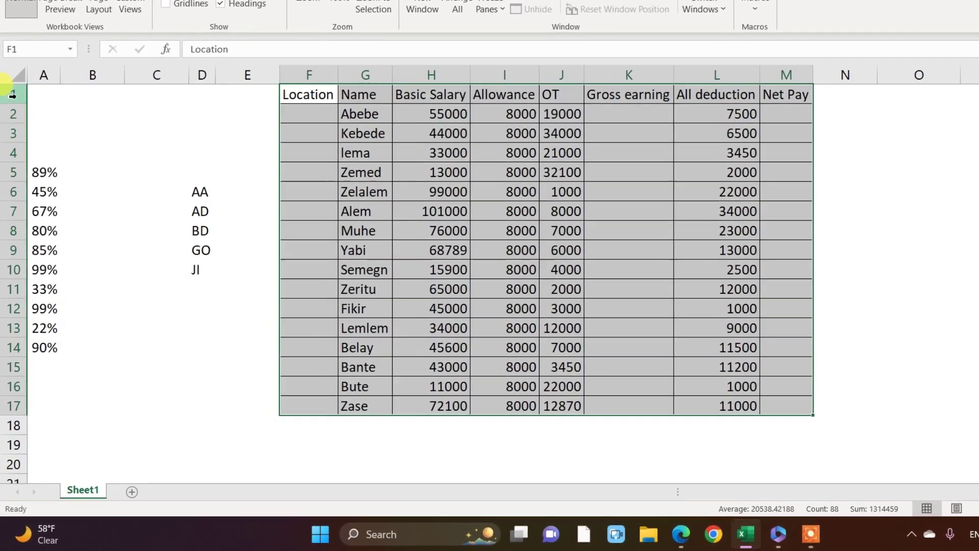
pyautogui.click(12, 155)
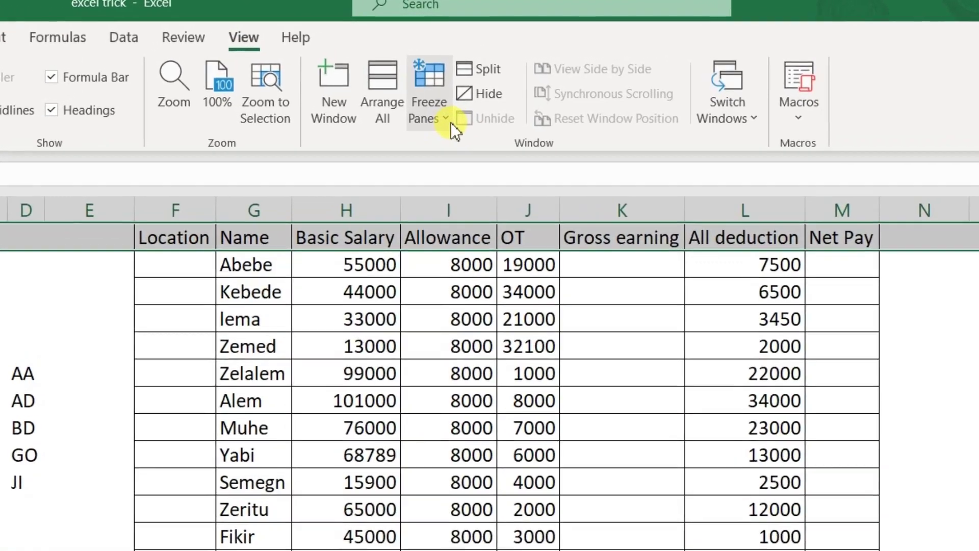
pyautogui.click(451, 122)
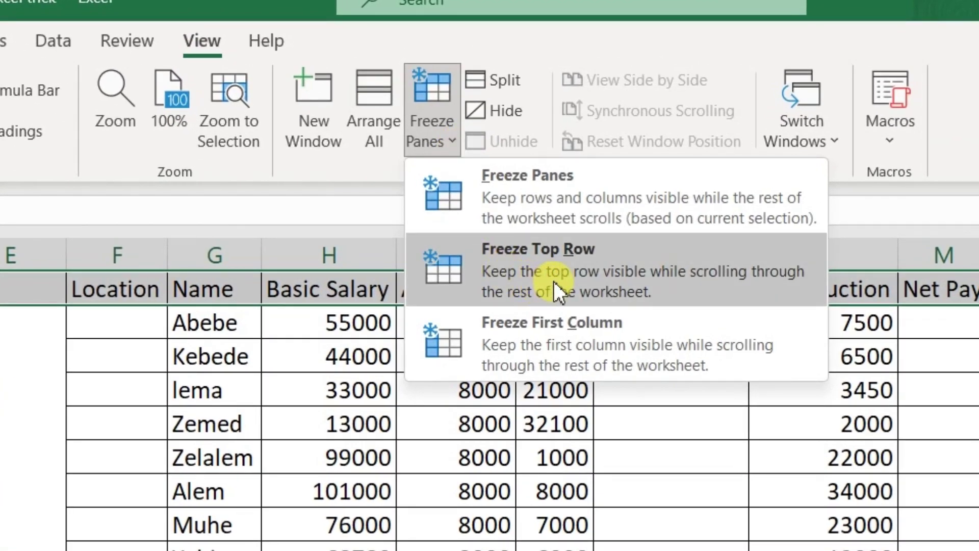
pyautogui.click(553, 280)
pyautogui.click(440, 306)
pyautogui.press('Down')
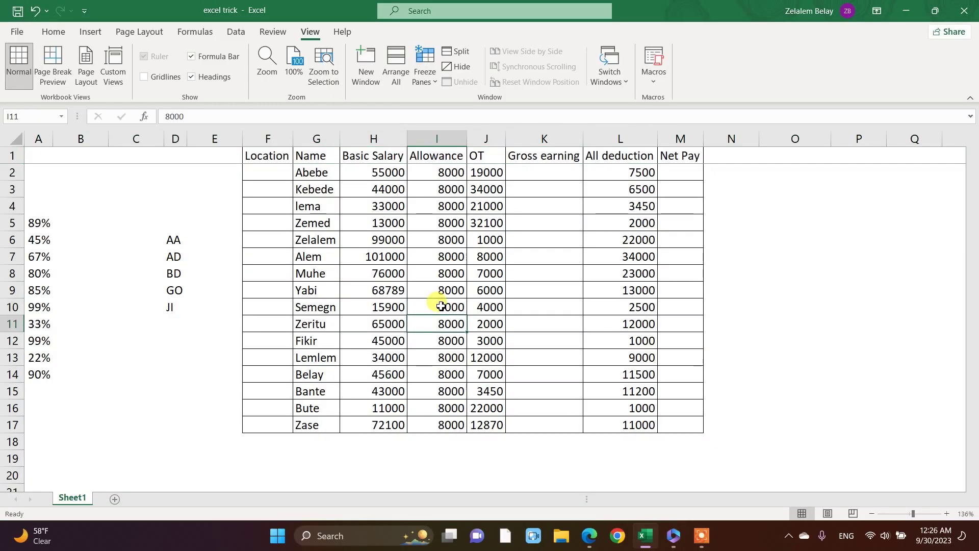
pyautogui.press('Down')
pyautogui.press('Down')
pyautogui.press('Down')
pyautogui.press('Down')
pyautogui.press('Down')
pyautogui.press('Down')
pyautogui.press('Down')
pyautogui.press('Down')
pyautogui.press('Down')
pyautogui.press('Down')
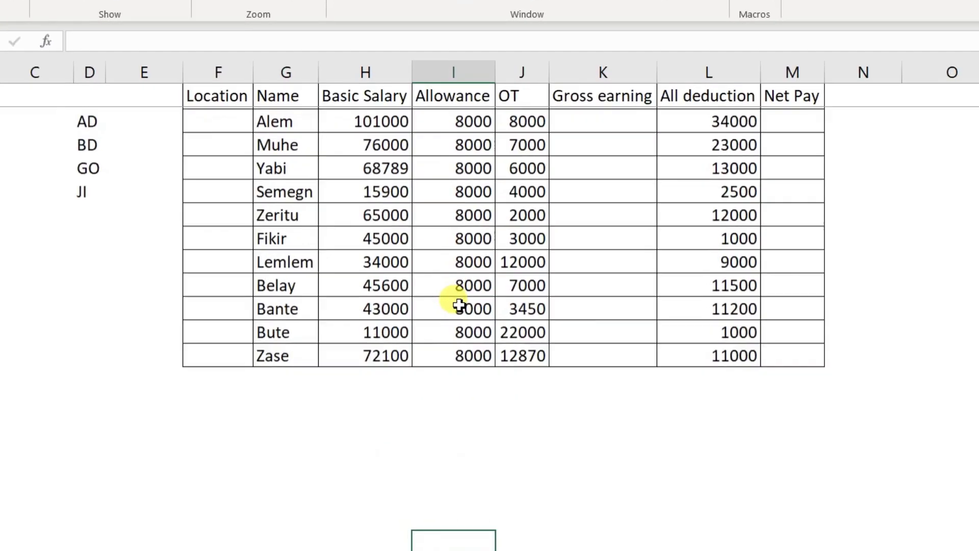
pyautogui.press('Down')
pyautogui.press('Down')
pyautogui.press('Down')
pyautogui.press('Down')
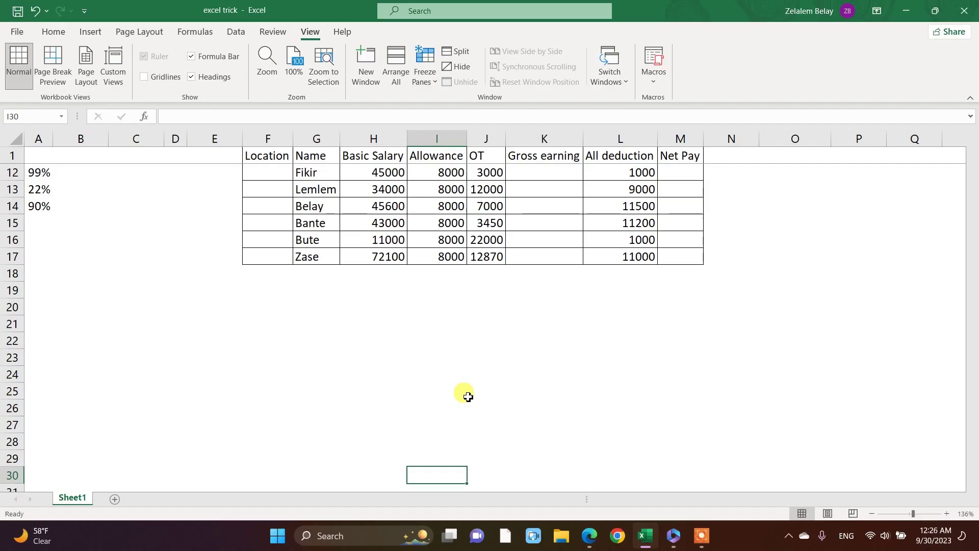
pyautogui.press('Up')
pyautogui.press('Up')
pyautogui.press('Up')
pyautogui.press('Up')
pyautogui.press('Up')
pyautogui.press('Up')
pyautogui.press('Up')
pyautogui.press('Up')
pyautogui.press('Up')
pyautogui.press('Up')
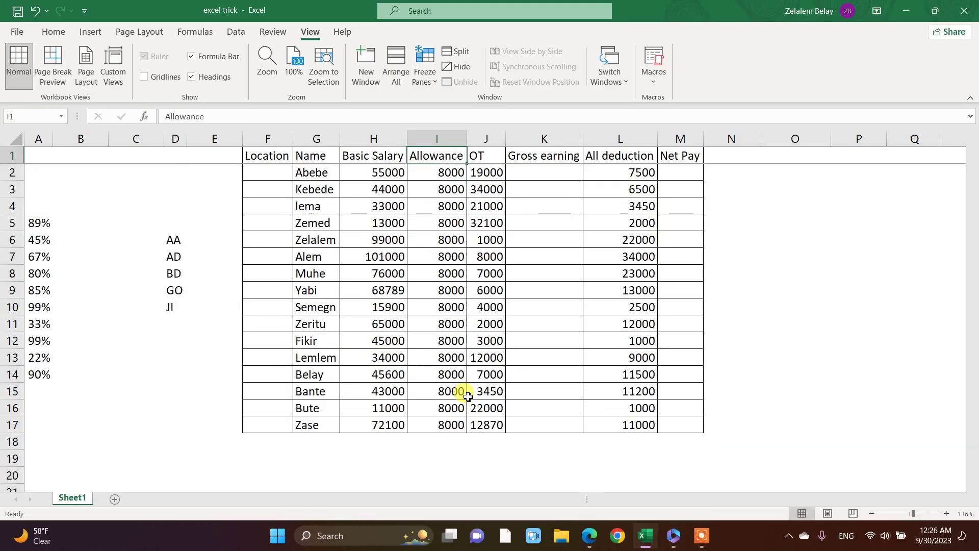
pyautogui.moveTo(263, 154); pyautogui.dragTo(669, 422)
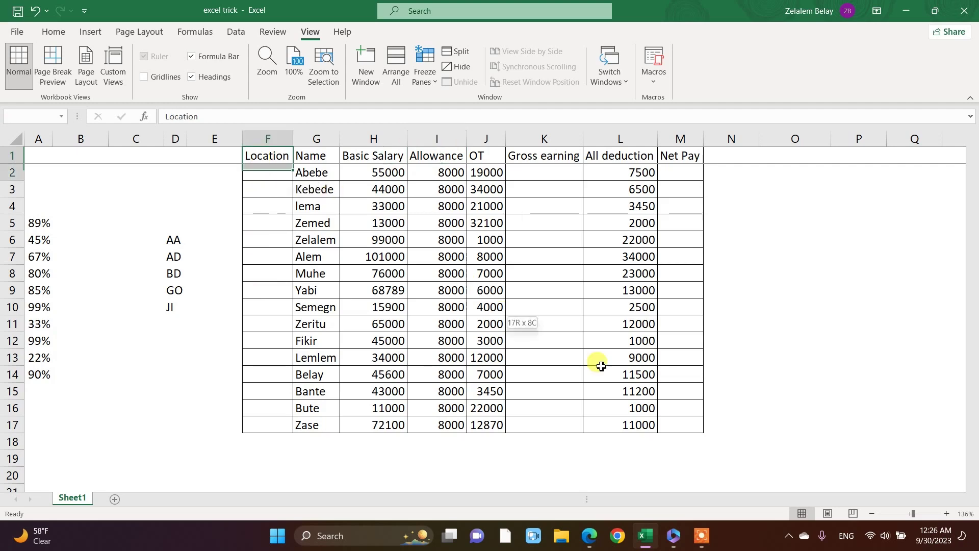
# Move the payroll table so it starts at F6, with headers in row 6.
pyautogui.hotkey('ctrl', 'c')
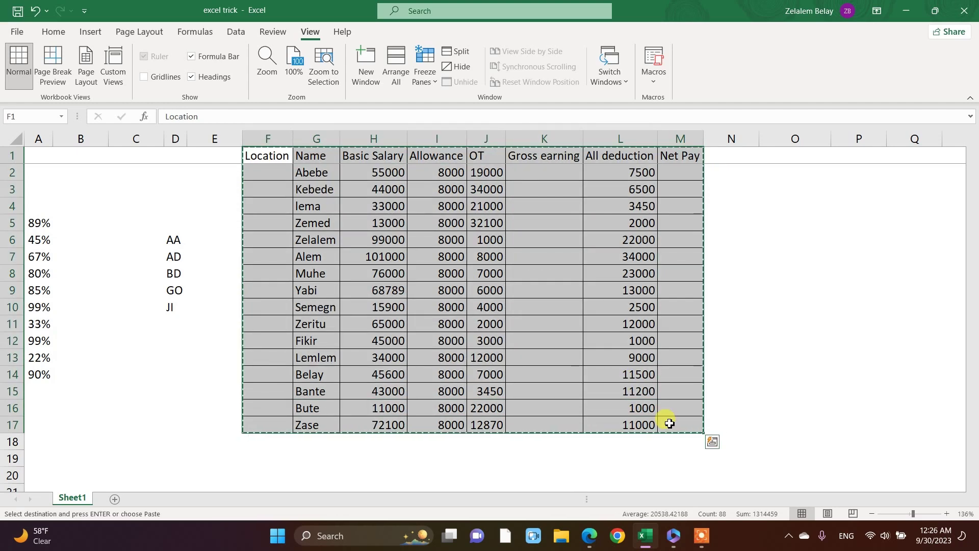
pyautogui.click(265, 238)
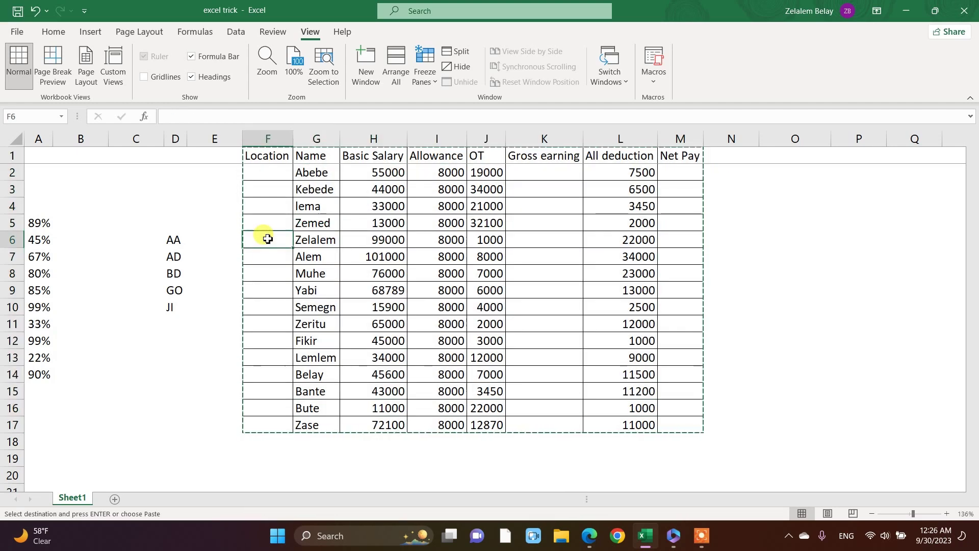
pyautogui.press('Return')
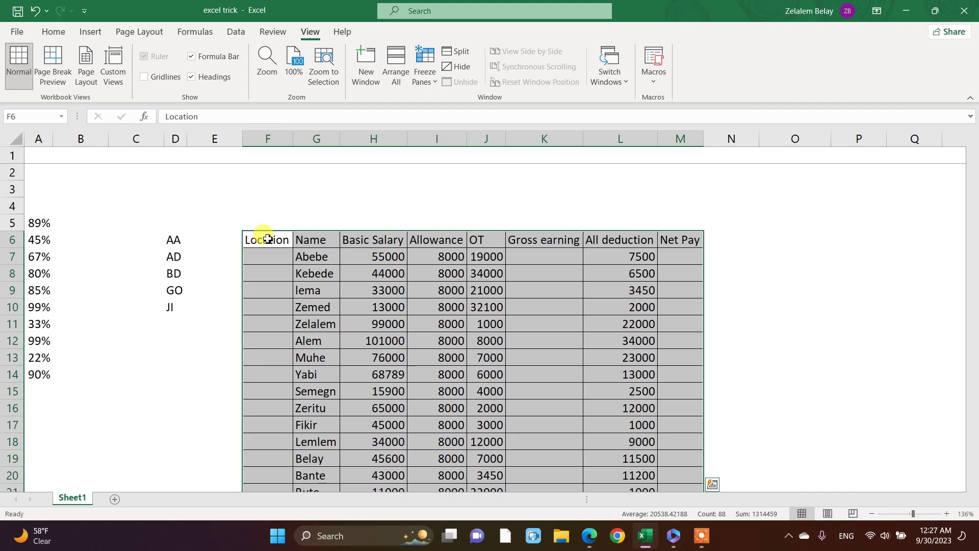
pyautogui.click(374, 155)
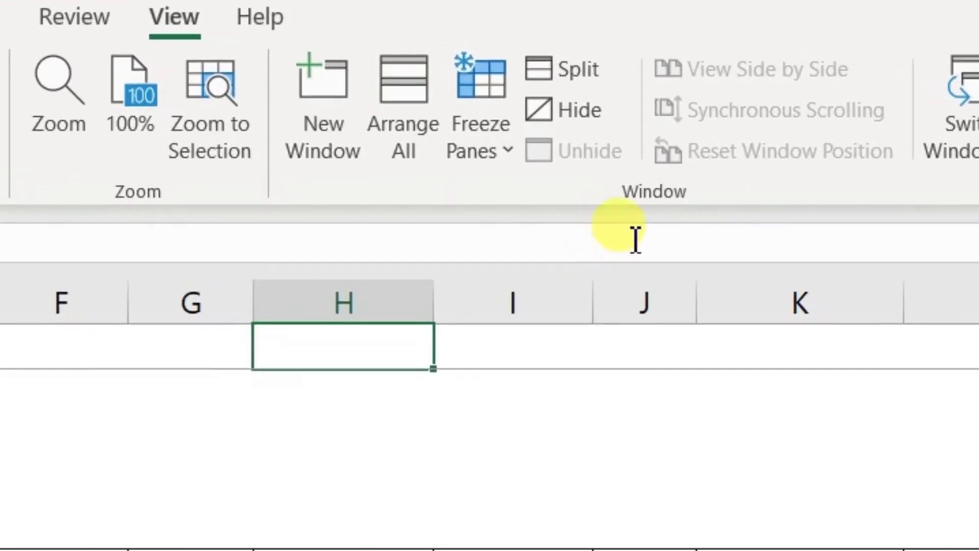
# Unfreeze the sheet's panes and select row 7, the first employee row.
pyautogui.click(516, 149)
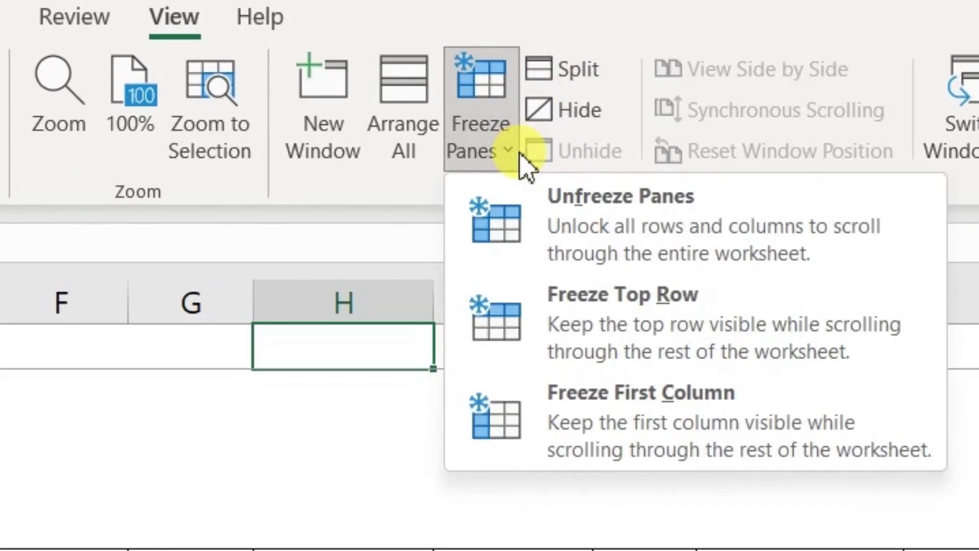
pyautogui.click(640, 223)
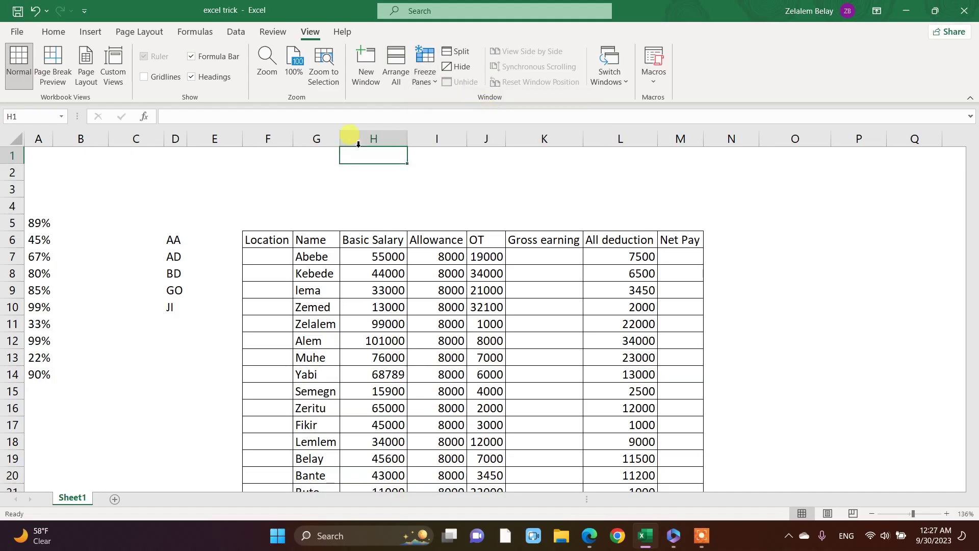
pyautogui.click(396, 204)
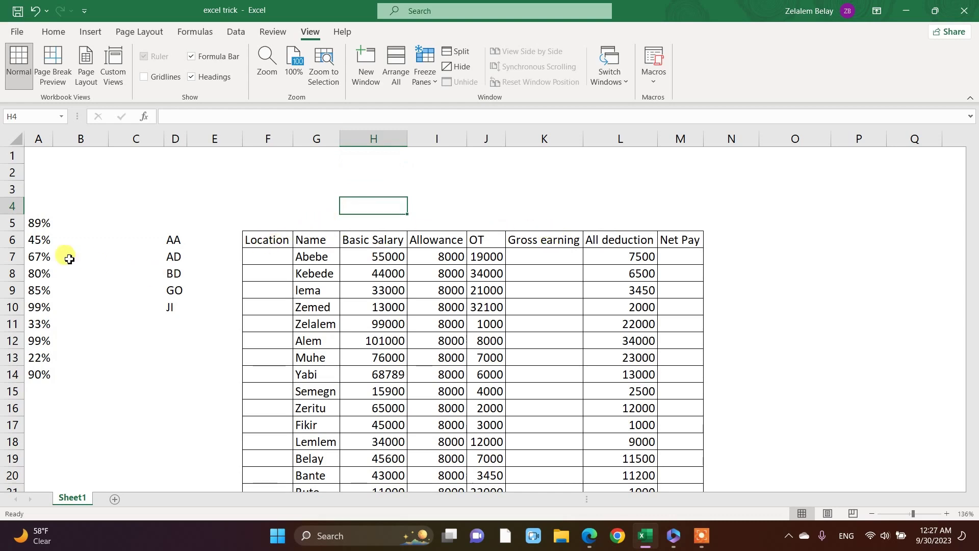
pyautogui.click(13, 257)
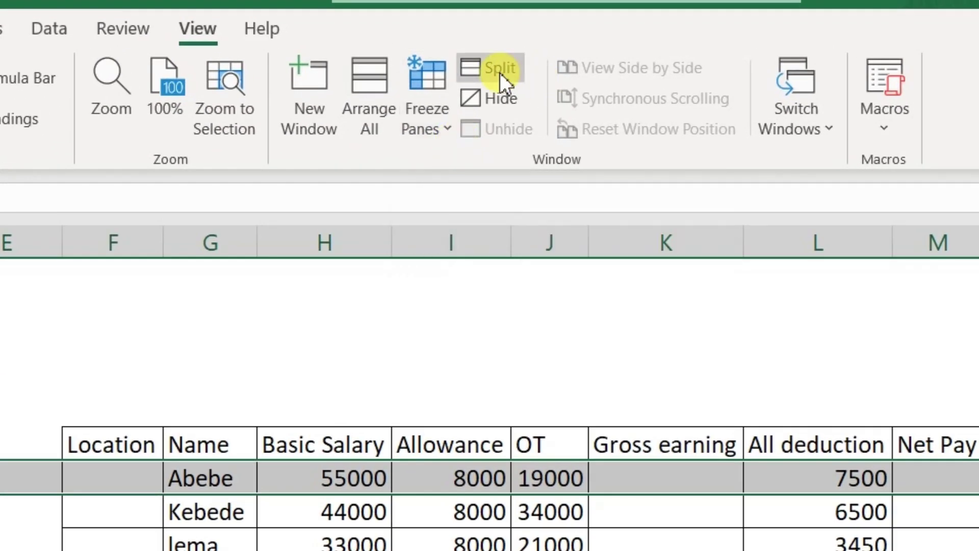
# Freeze the panes above row 7 so rows 1–6 stay in view.
pyautogui.click(499, 72)
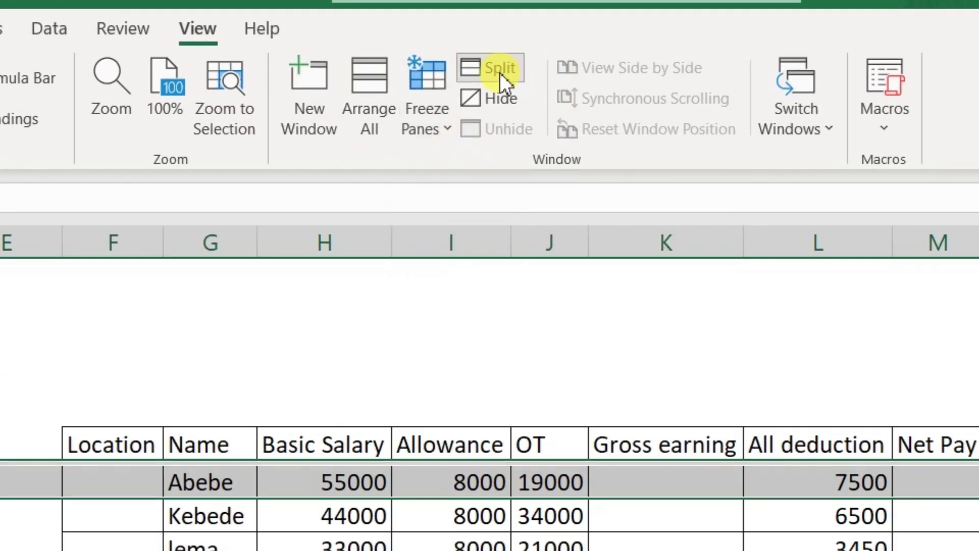
pyautogui.click(454, 128)
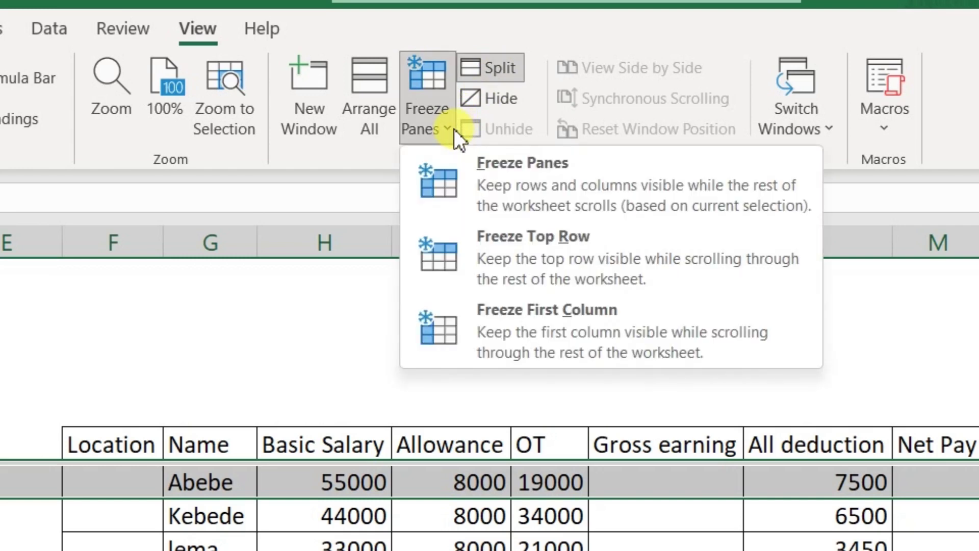
pyautogui.click(593, 191)
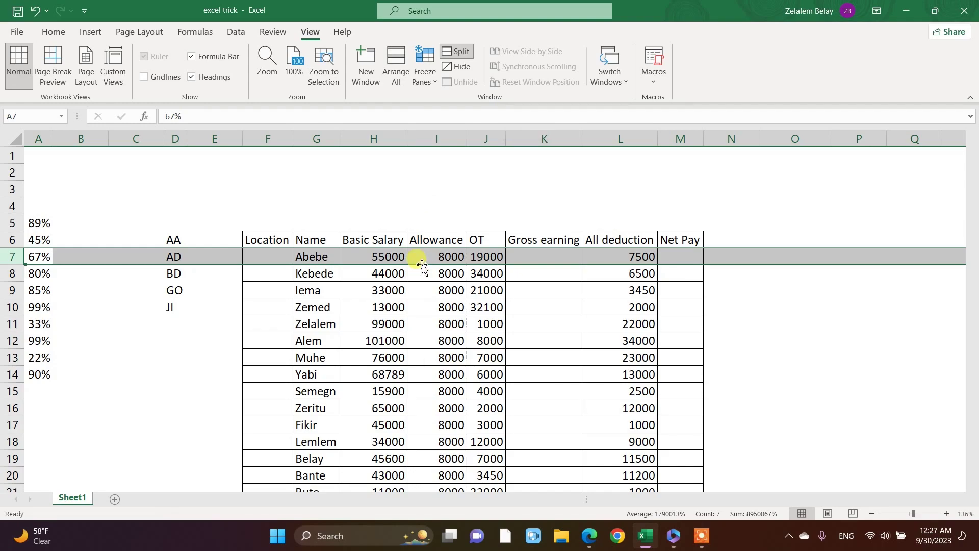
# Move down and back up the Allowance column to confirm the headers stay fixed.
pyautogui.click(430, 286)
pyautogui.press('Down')
pyautogui.press('Down')
pyautogui.press('Down')
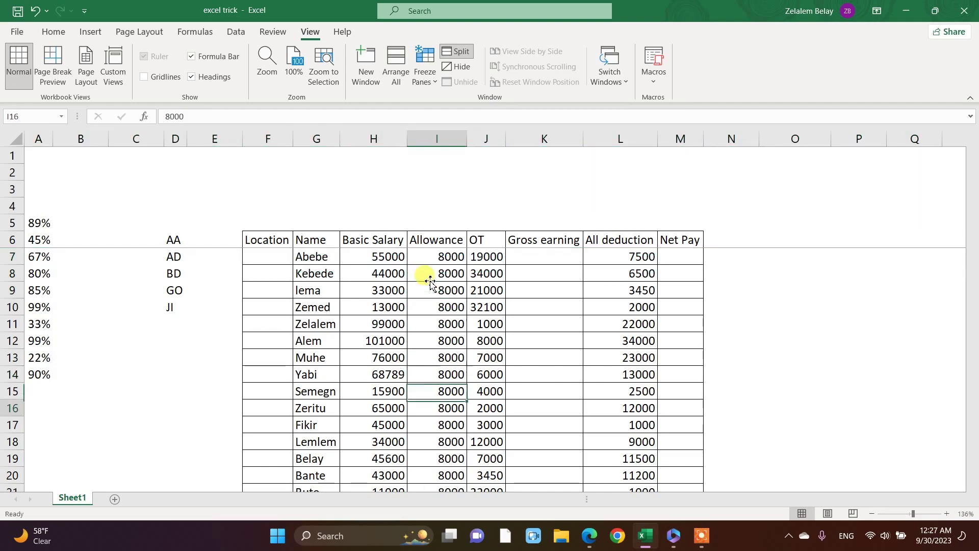
pyautogui.press('Down')
pyautogui.press('Down')
pyautogui.press('Down')
pyautogui.press('Down')
pyautogui.press('Down')
pyautogui.press('Down')
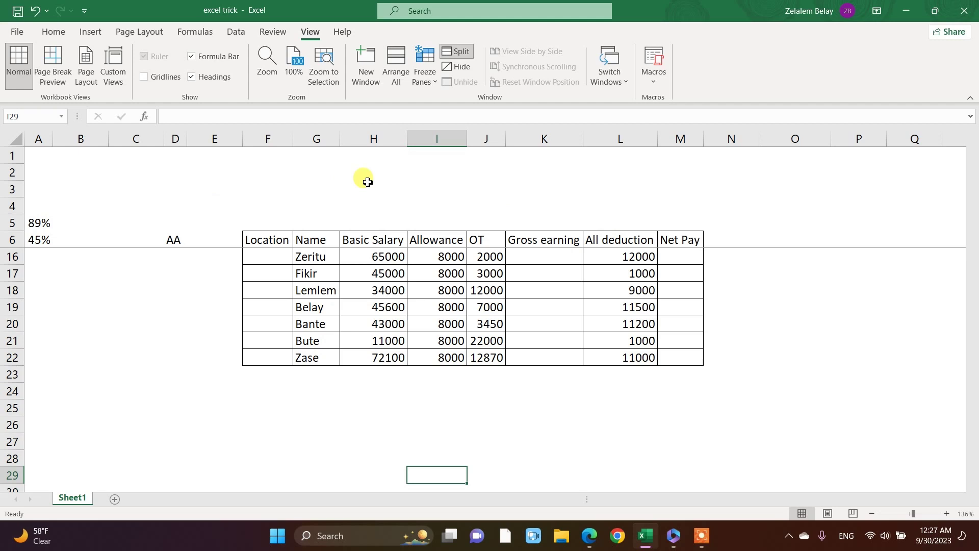
pyautogui.click(422, 329)
pyautogui.press('Down')
pyautogui.press('Down')
pyautogui.press('Down')
pyautogui.press('Down')
pyautogui.press('Down')
pyautogui.press('Down')
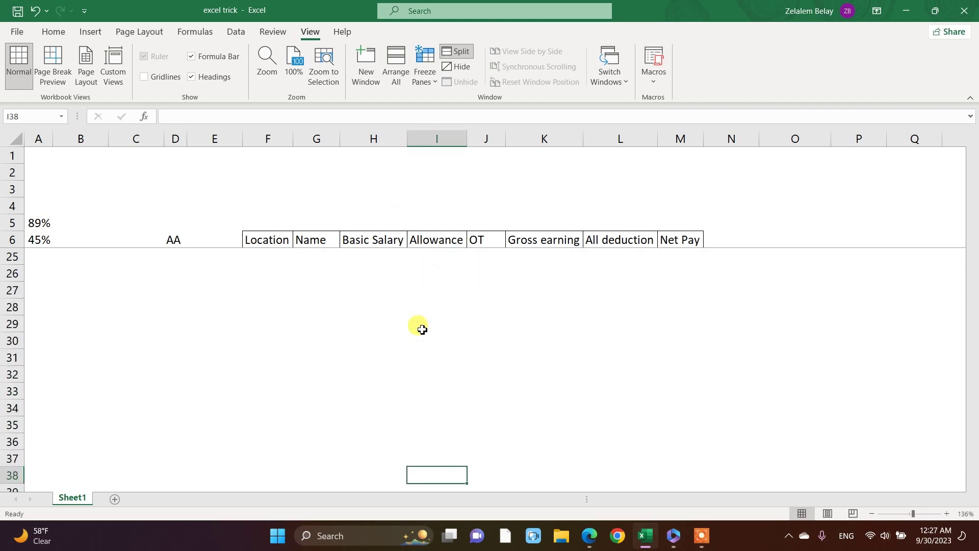
pyautogui.press('Up')
pyautogui.press('Up')
pyautogui.press('Up')
pyautogui.press('Up')
pyautogui.press('Up')
pyautogui.press('Up')
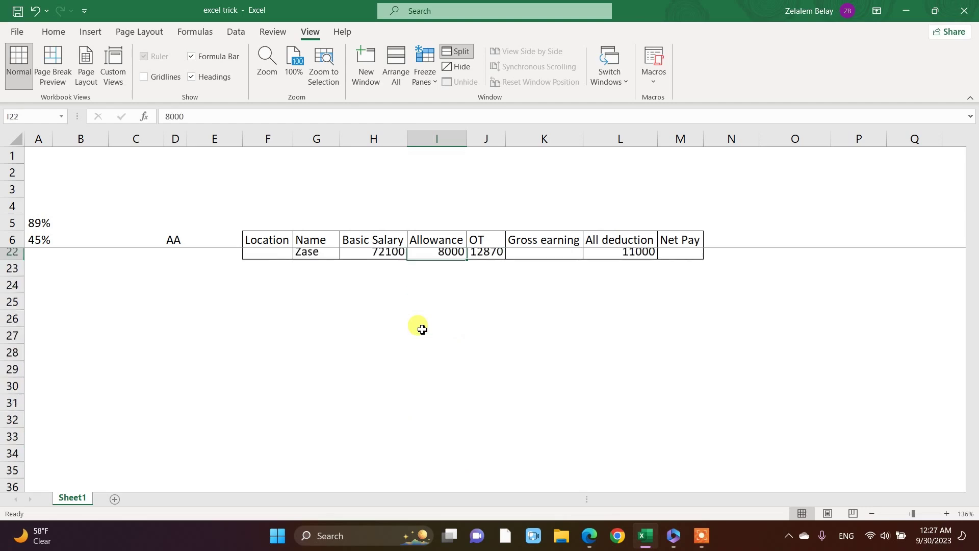
pyautogui.press('Up')
pyautogui.press('Up')
pyautogui.press('Up')
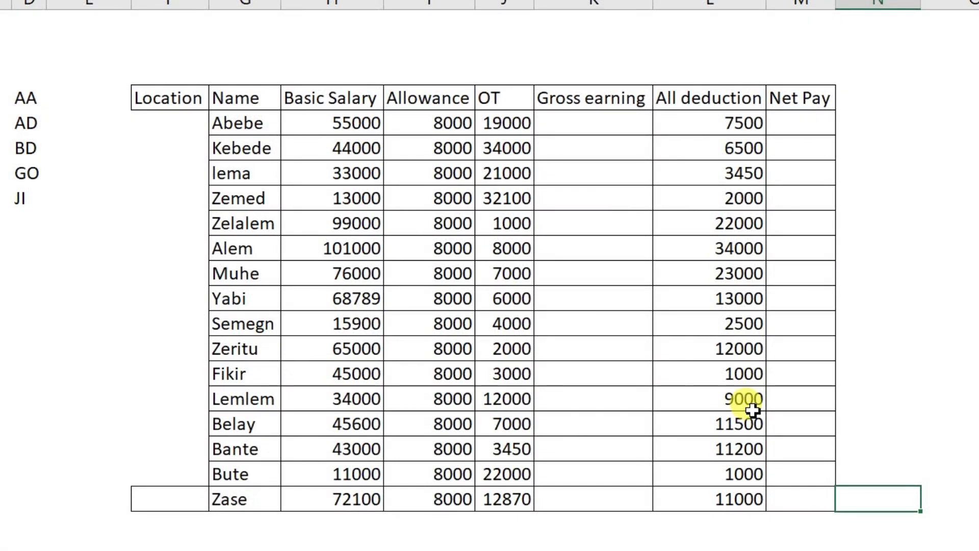
# Add the label 'count' in E23 below the table.
pyautogui.click(188, 525)
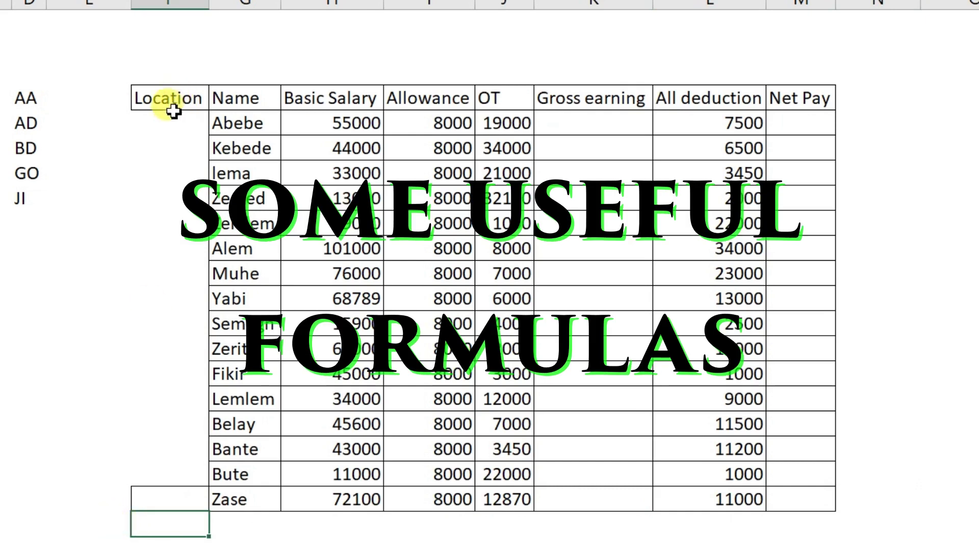
pyautogui.moveTo(168, 123); pyautogui.dragTo(167, 498)
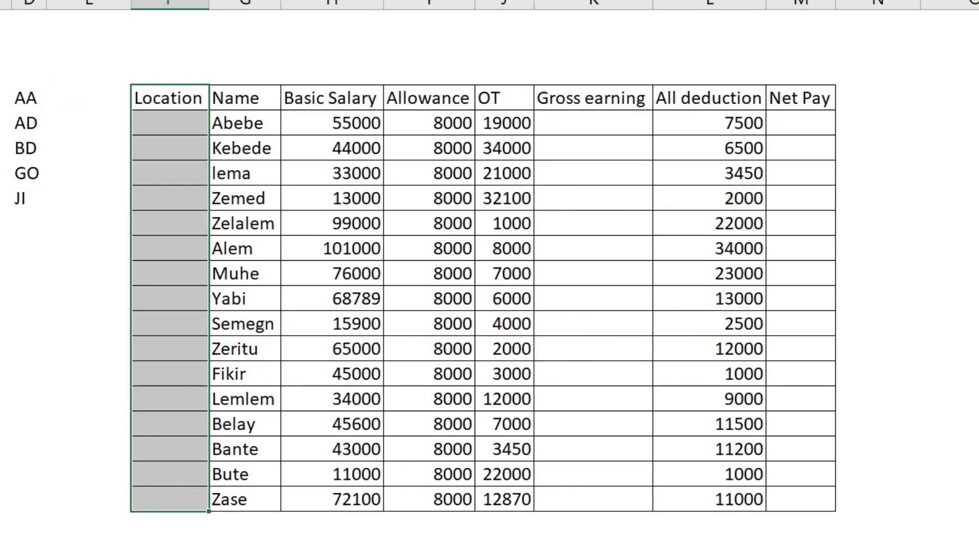
pyautogui.click(94, 532)
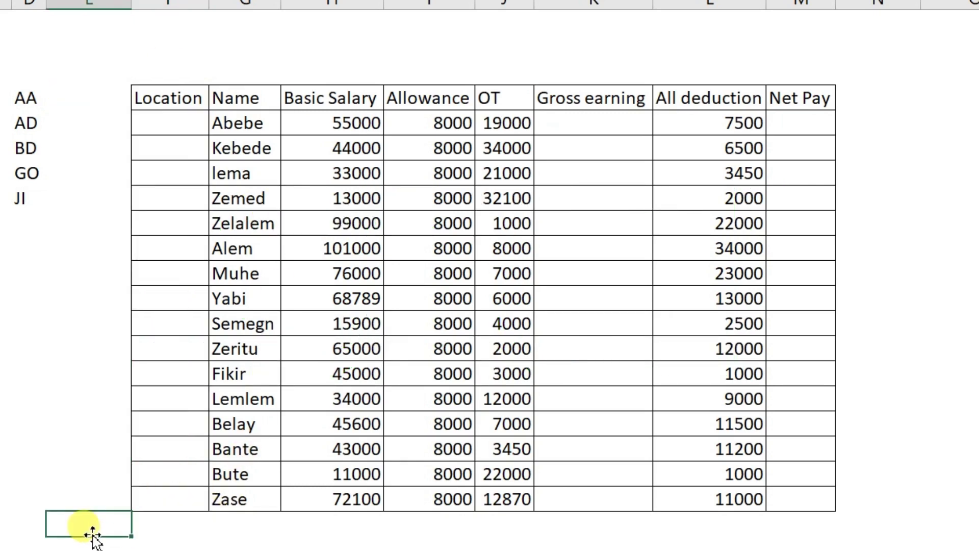
pyautogui.write('count')
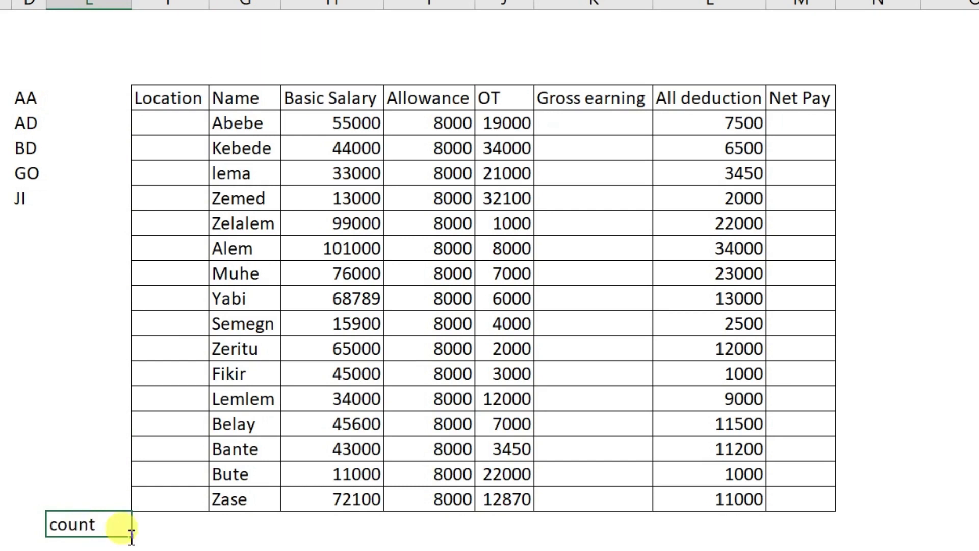
pyautogui.click(176, 525)
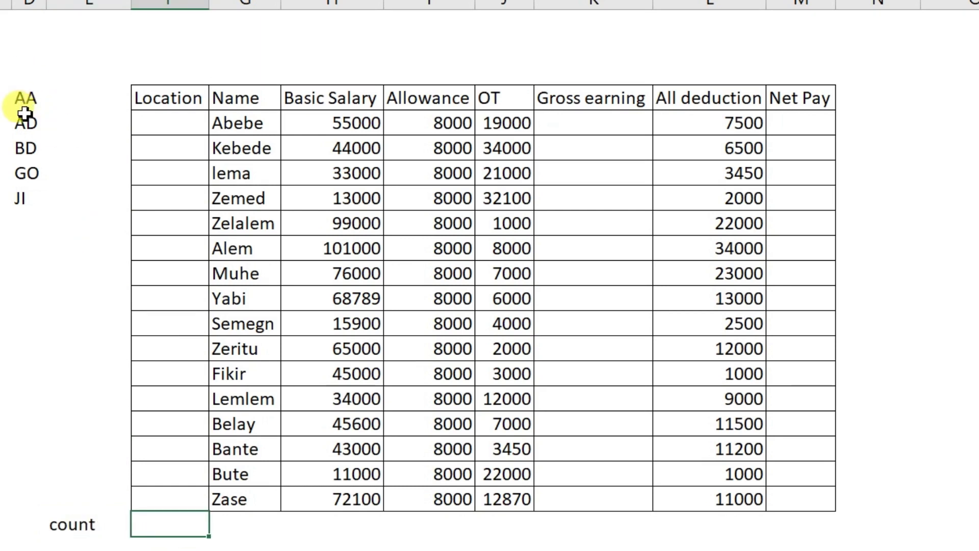
# Copy the codes AA–JI from D6:D10 into Location cells F7, F12 and F17.
pyautogui.moveTo(25, 102); pyautogui.dragTo(32, 206)
pyautogui.hotkey('ctrl', 'c')
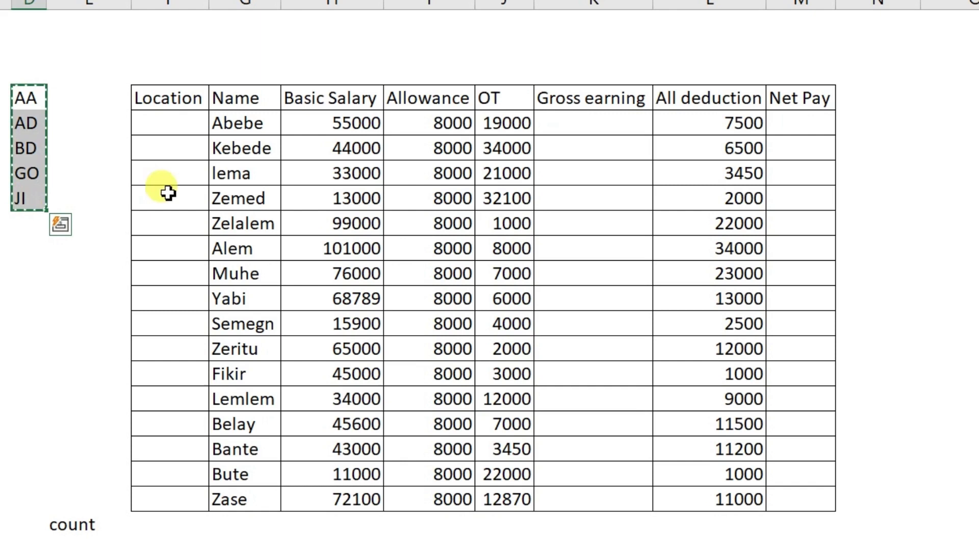
pyautogui.click(170, 122)
pyautogui.hotkey('ctrl', 'v')
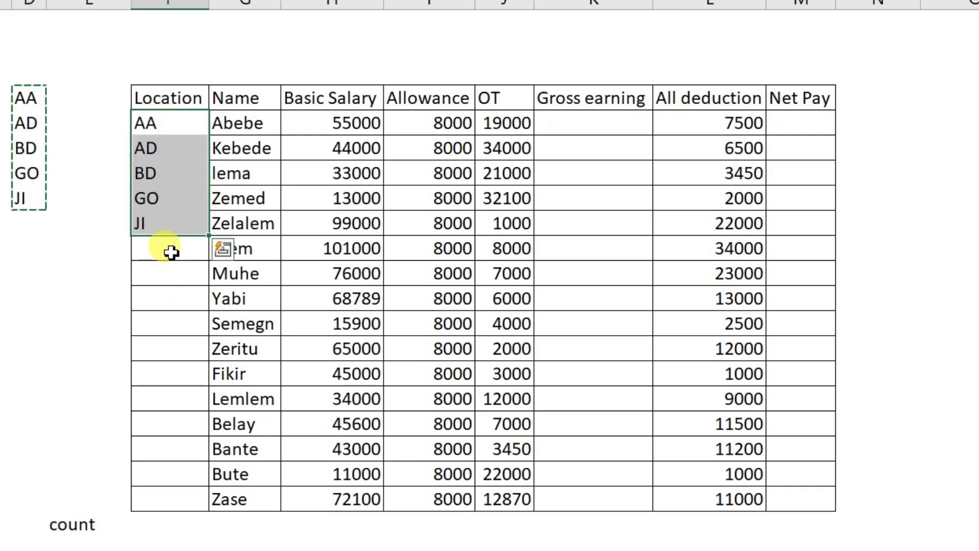
pyautogui.click(170, 250)
pyautogui.hotkey('ctrl', 'v')
pyautogui.click(193, 378)
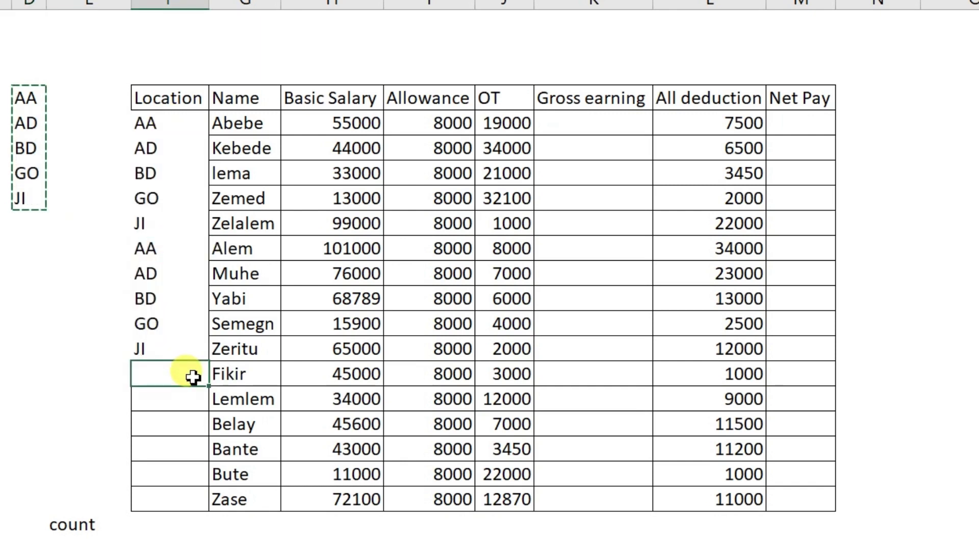
pyautogui.hotkey('ctrl', 'v')
# Enter AA in F22 for Zase to complete the Location column.
pyautogui.click(161, 499)
pyautogui.write('A')
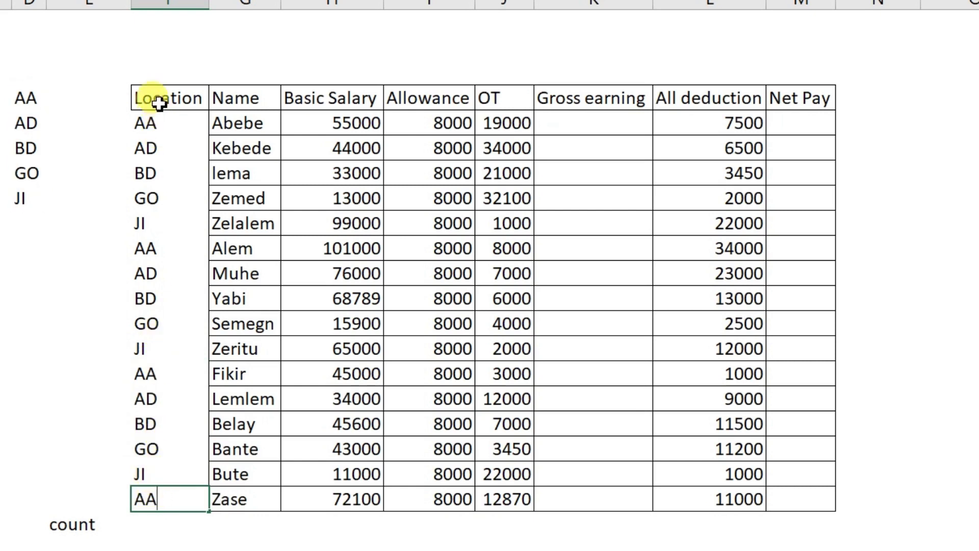
pyautogui.moveTo(145, 98); pyautogui.dragTo(168, 505)
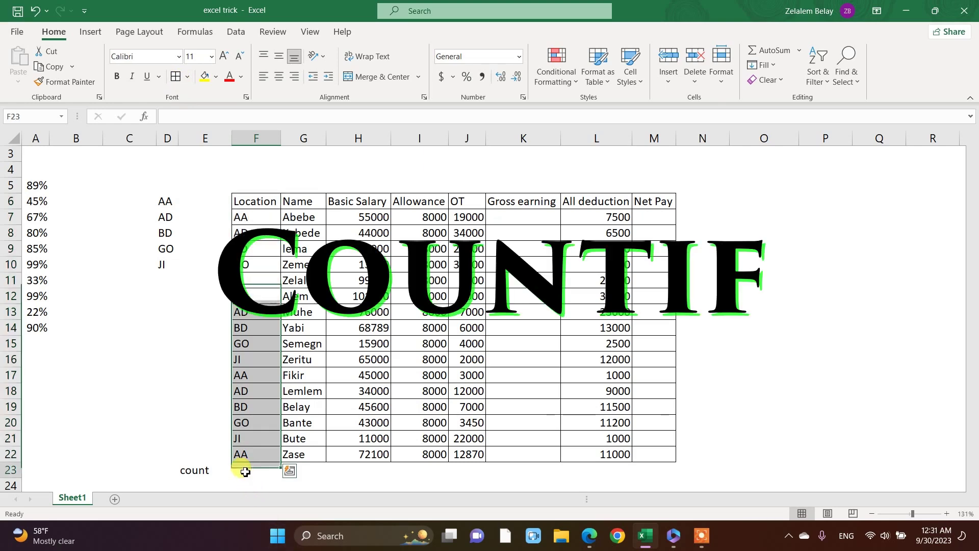
pyautogui.click(245, 472)
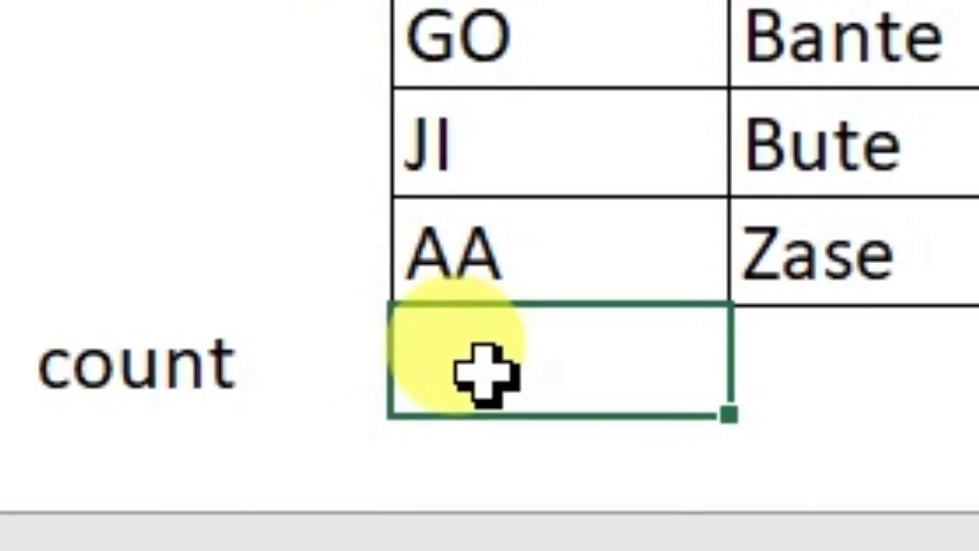
# Enter =COUNTIF(F7:F22,"AA") in F23, returning 4.
pyautogui.write('=')
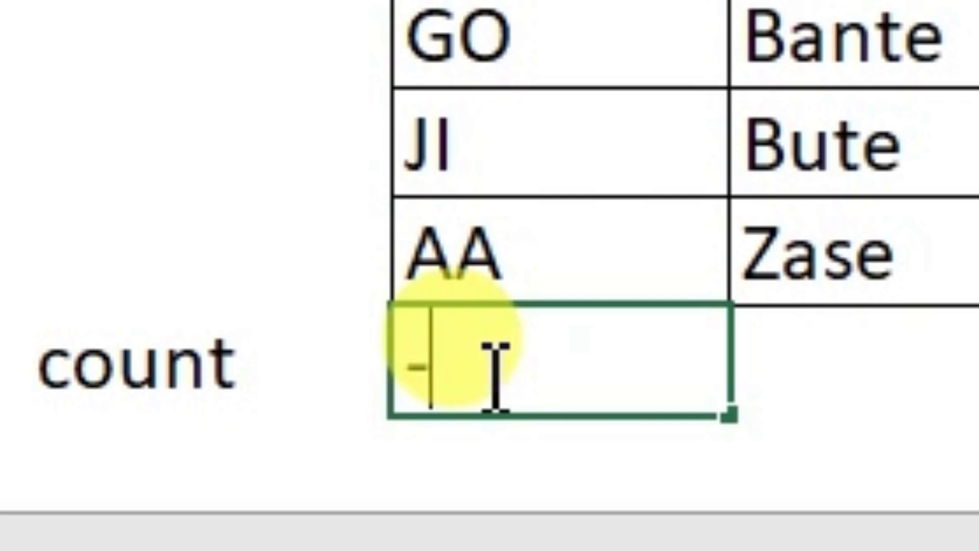
pyautogui.write('=co')
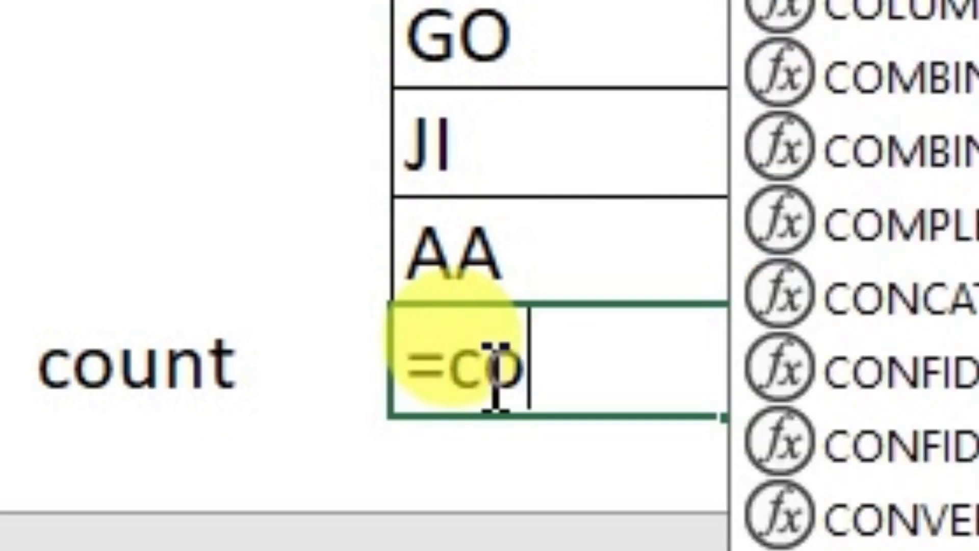
pyautogui.write('untif')
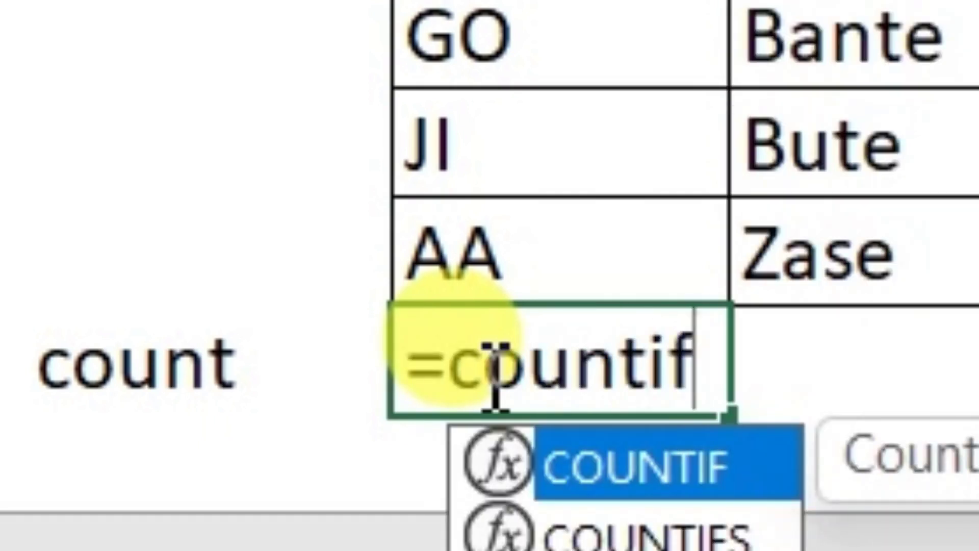
pyautogui.press('Tab')
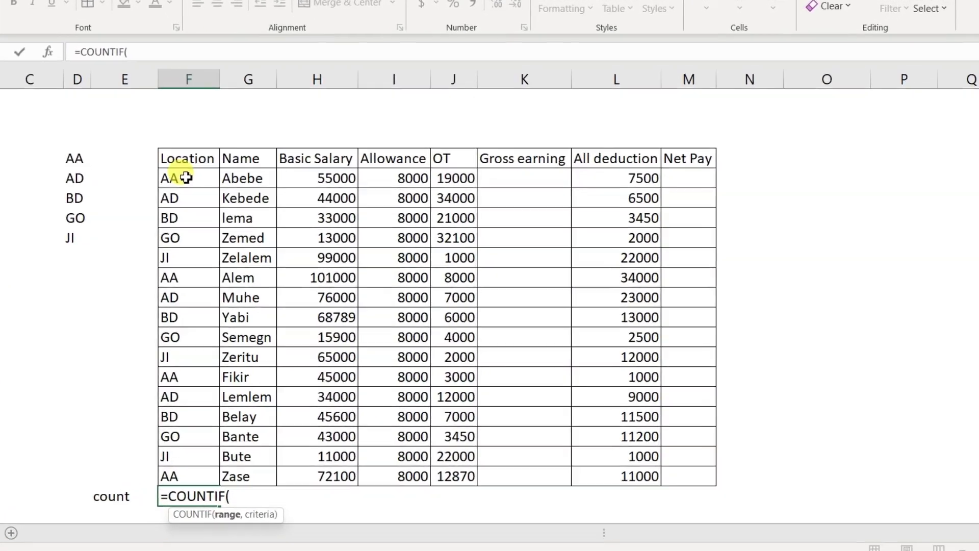
pyautogui.moveTo(243, 217); pyautogui.dragTo(245, 444)
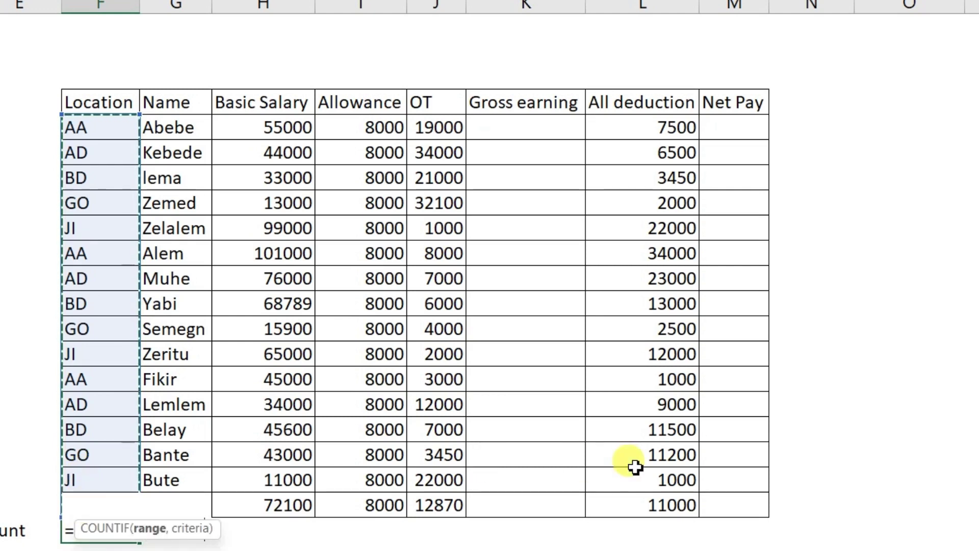
pyautogui.write(',')
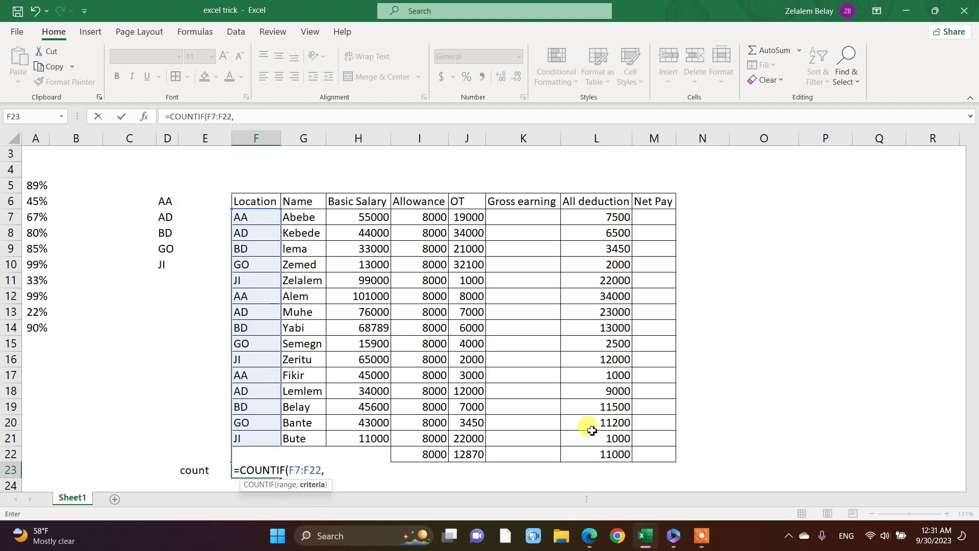
pyautogui.write('"AA')
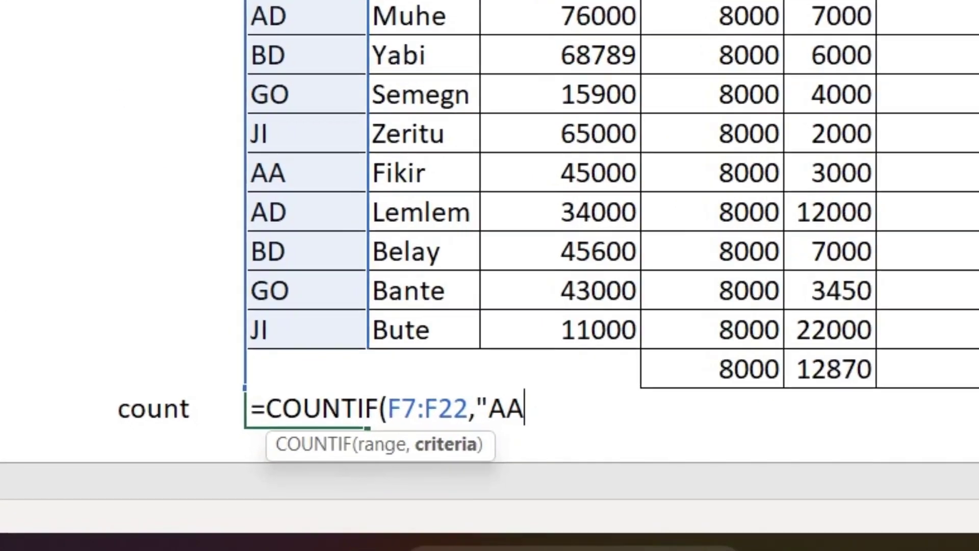
pyautogui.write('"')
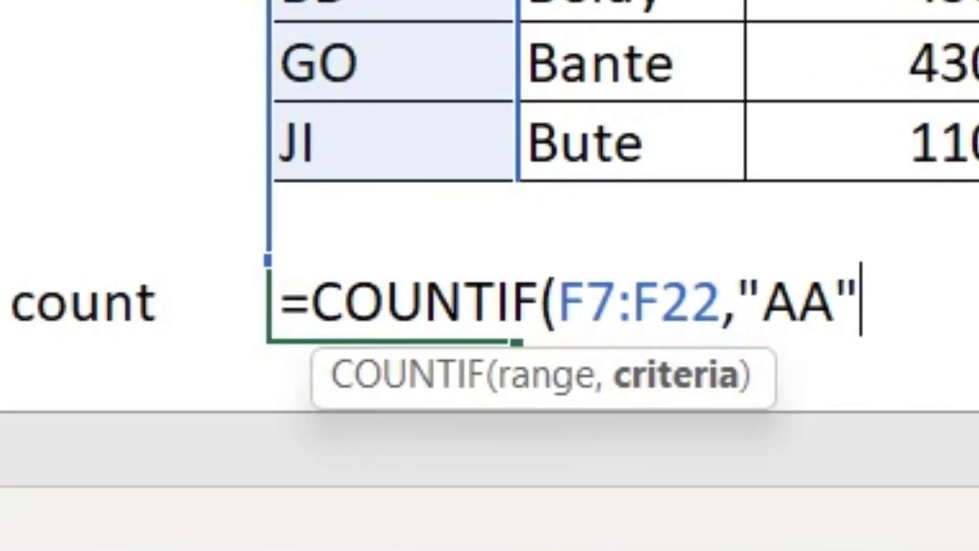
pyautogui.write(')')
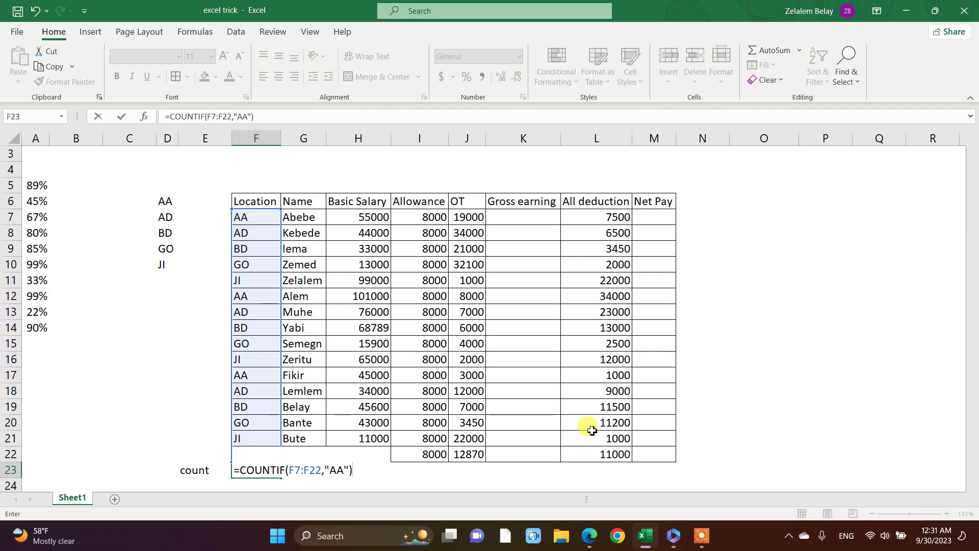
pyautogui.press('Return')
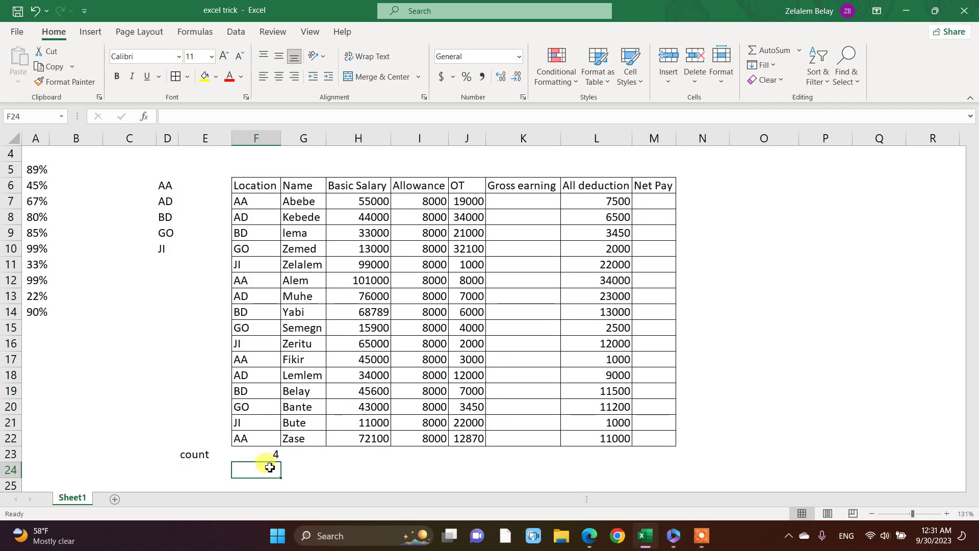
pyautogui.click(260, 437)
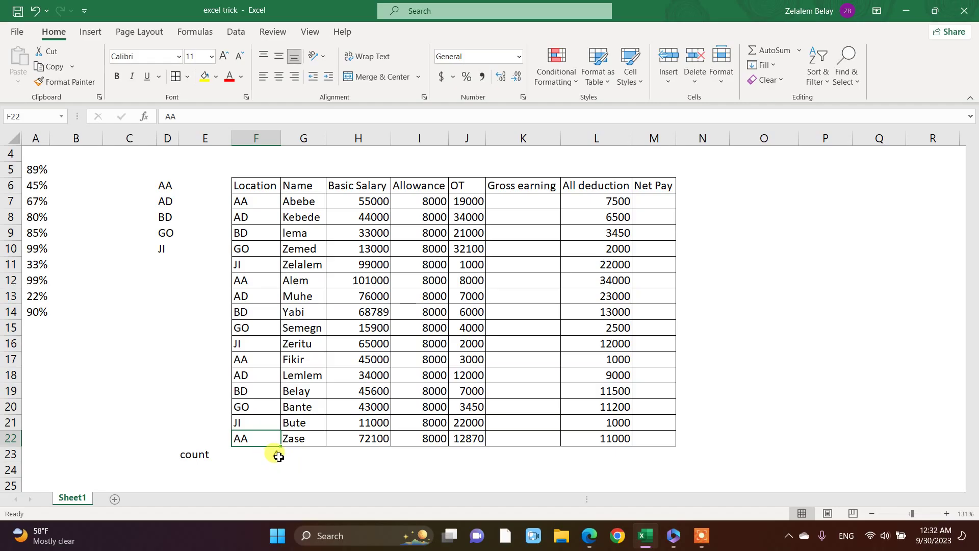
pyautogui.click(279, 455)
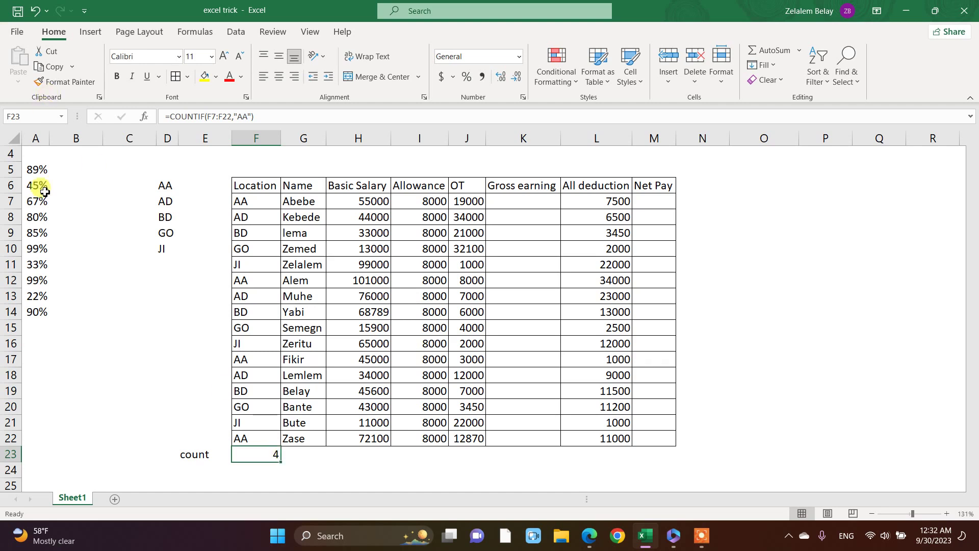
pyautogui.moveTo(38, 175); pyautogui.dragTo(37, 312)
pyautogui.click(68, 172)
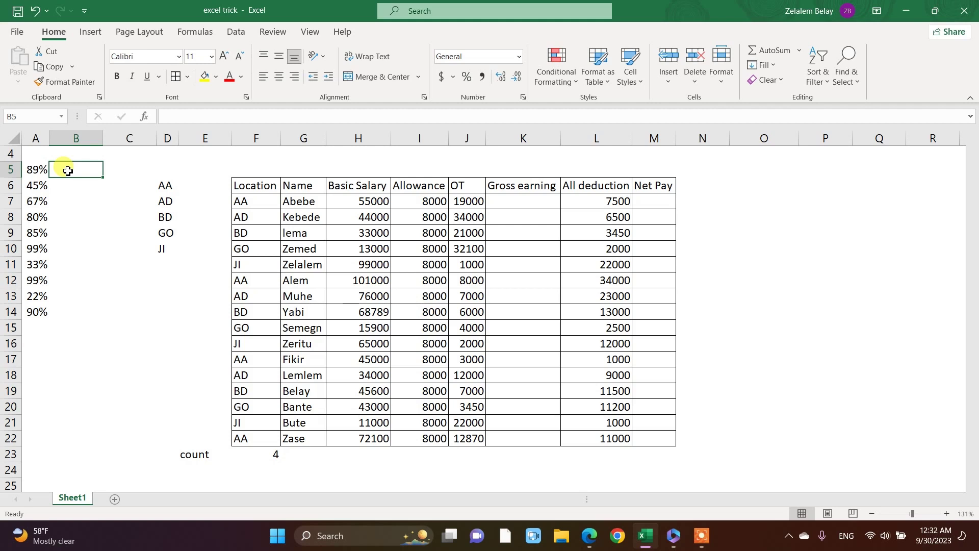
pyautogui.moveTo(37, 170); pyautogui.dragTo(37, 312)
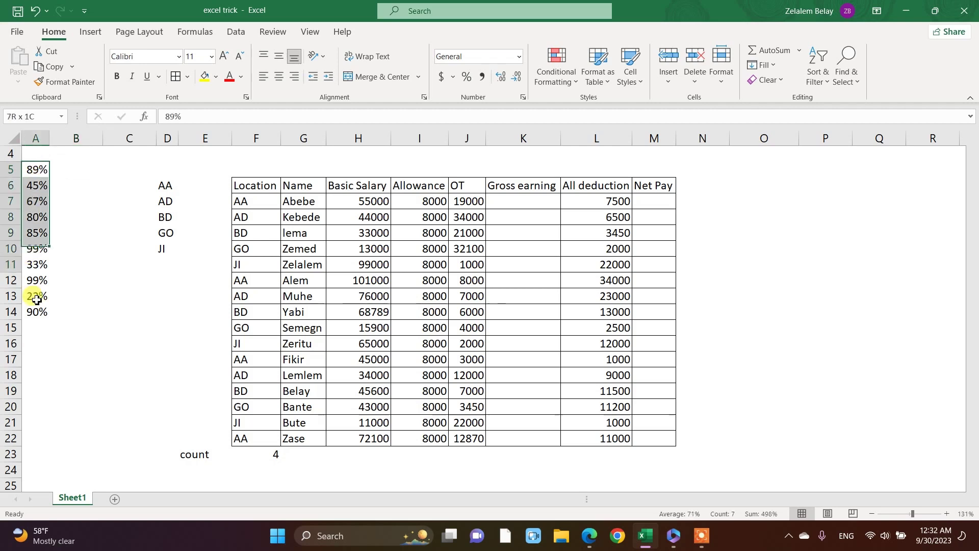
pyautogui.click(70, 173)
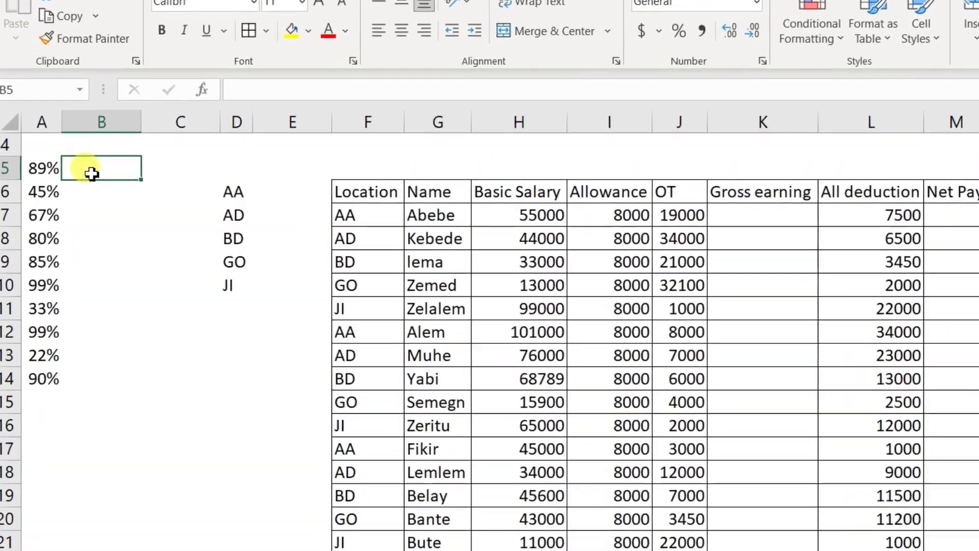
# Enter =IF(A5<40%,"BAD","GOOD") in B5 so it grades the 89% score as GOOD.
pyautogui.doubleClick(70, 174)
pyautogui.write('=if')
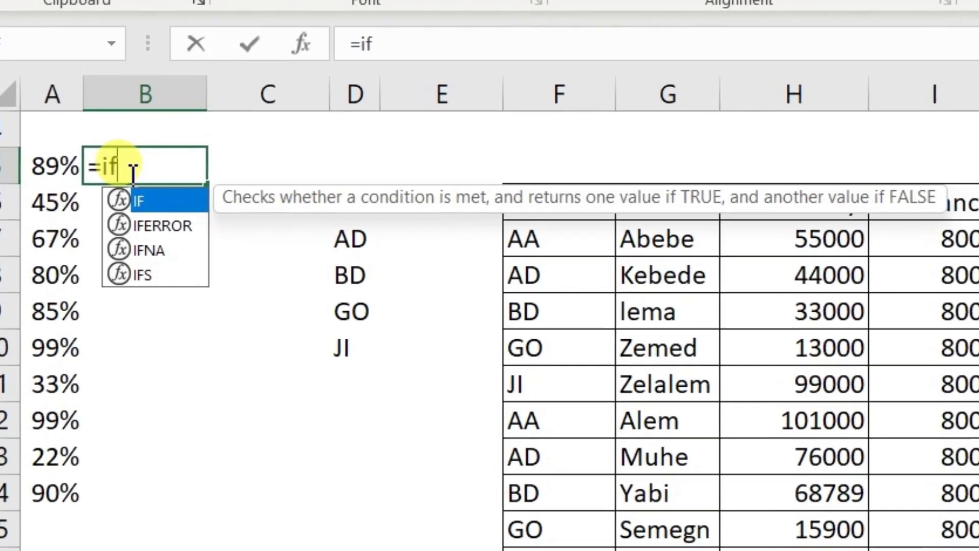
pyautogui.press('Tab')
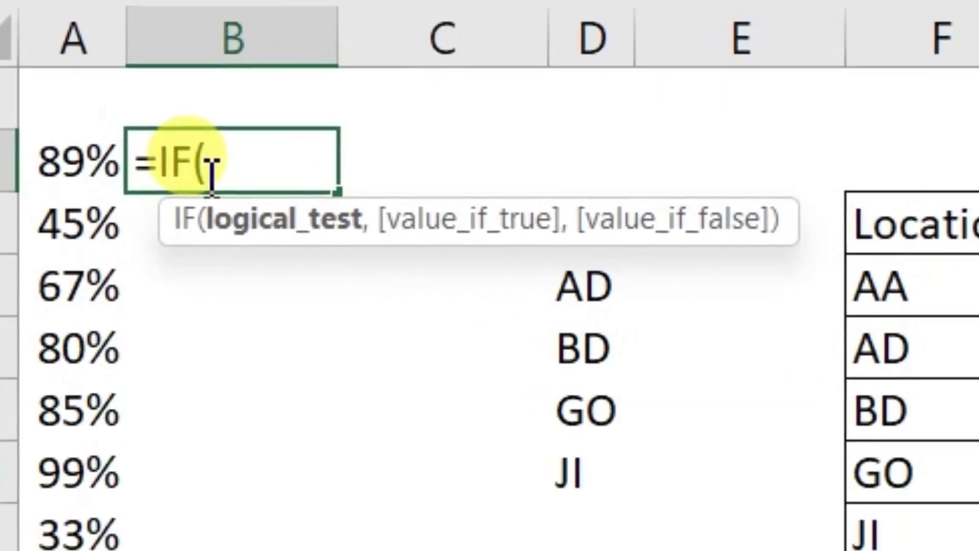
pyautogui.click(80, 161)
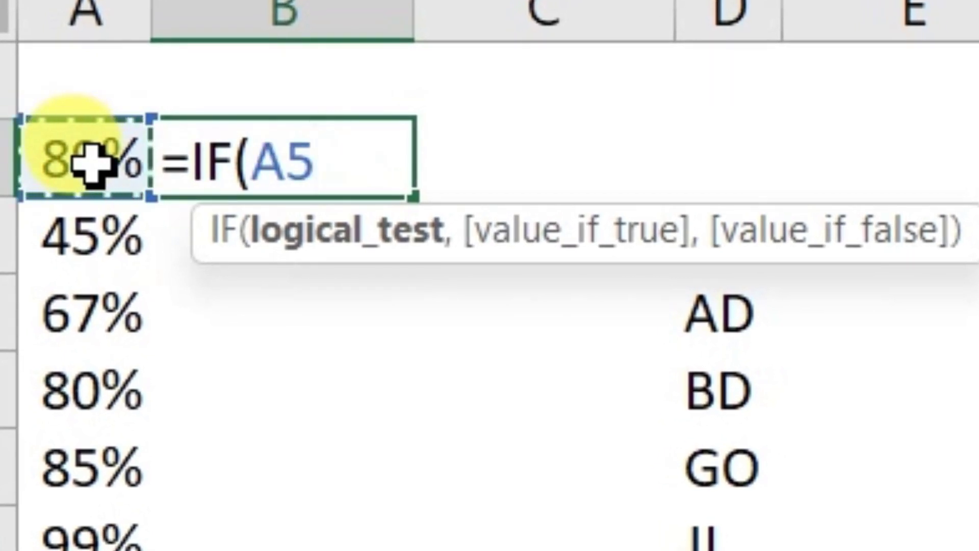
pyautogui.write('<')
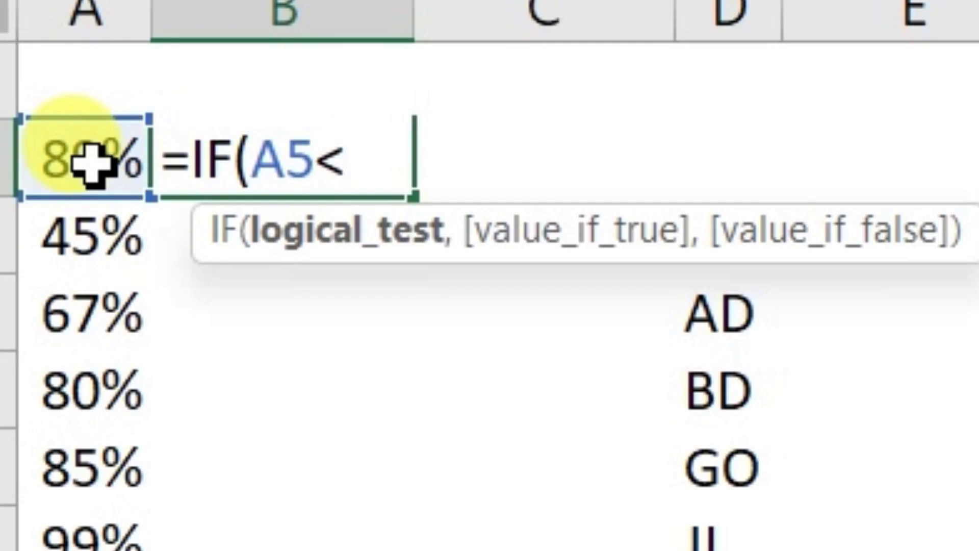
pyautogui.write('40')
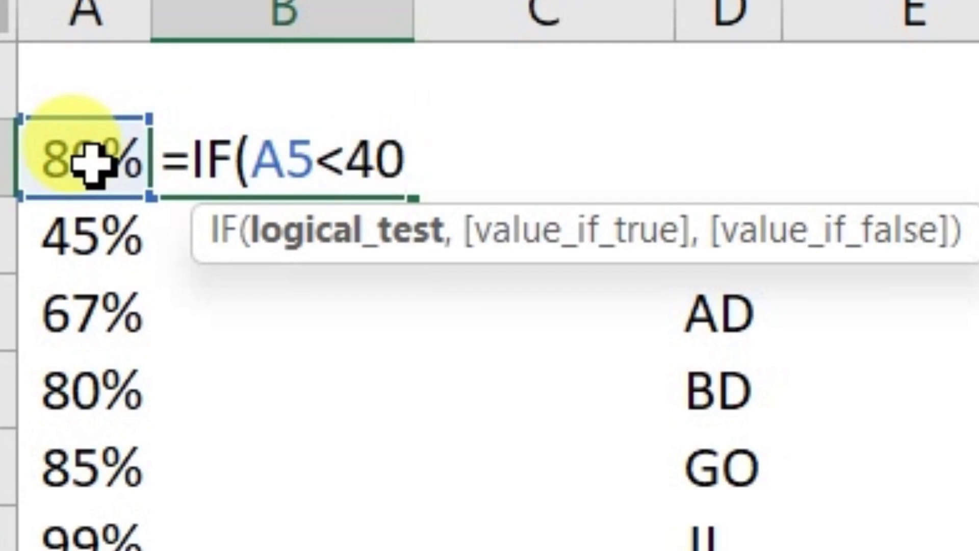
pyautogui.write('%')
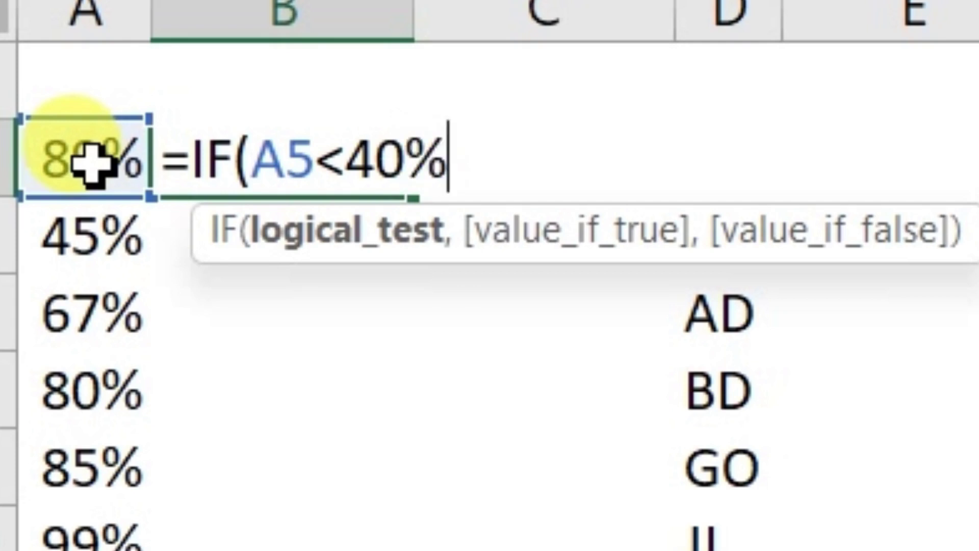
pyautogui.write(',"')
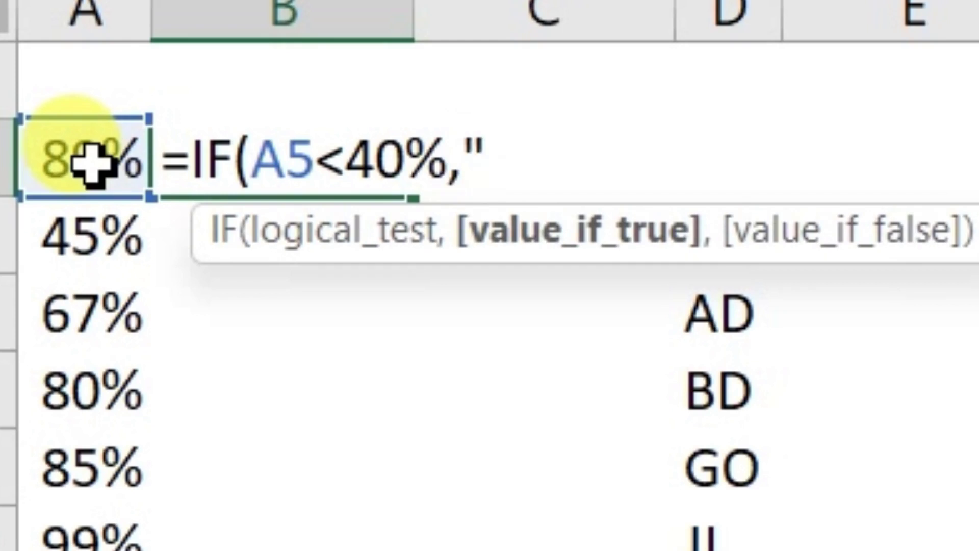
pyautogui.write('BAD')
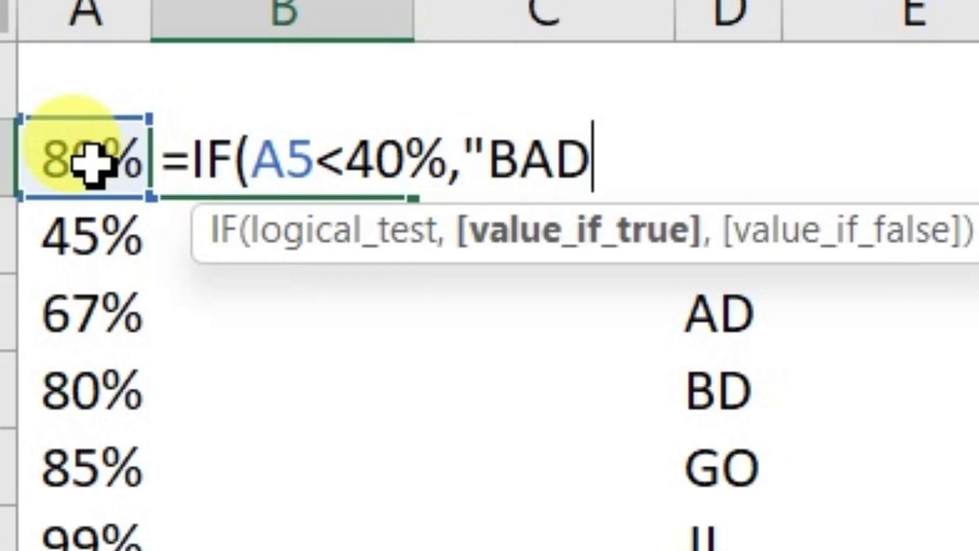
pyautogui.write('",')
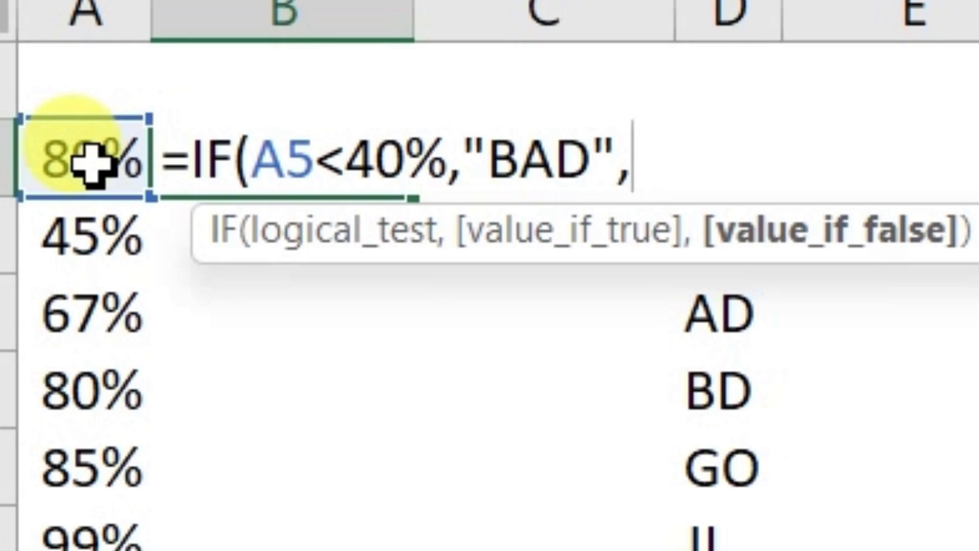
pyautogui.write('"')
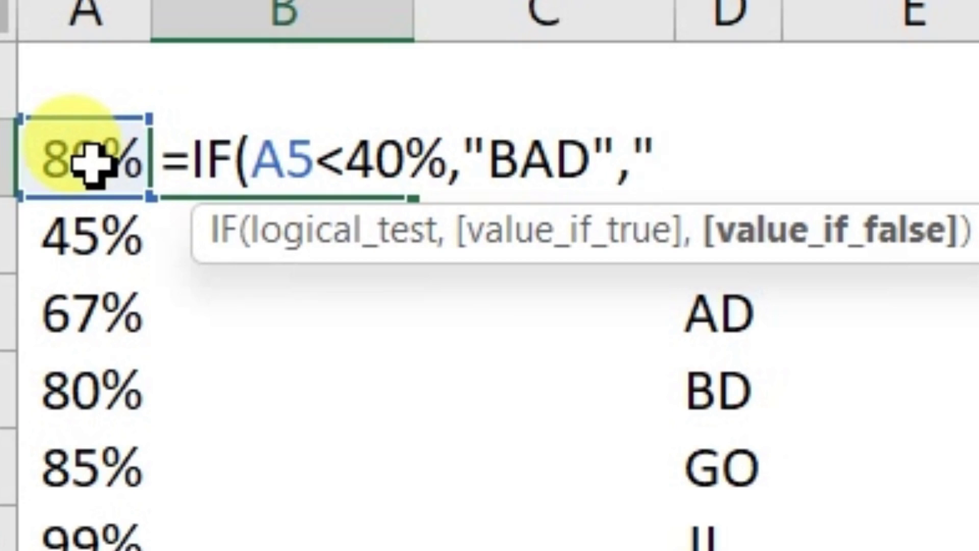
pyautogui.write('GOOD"')
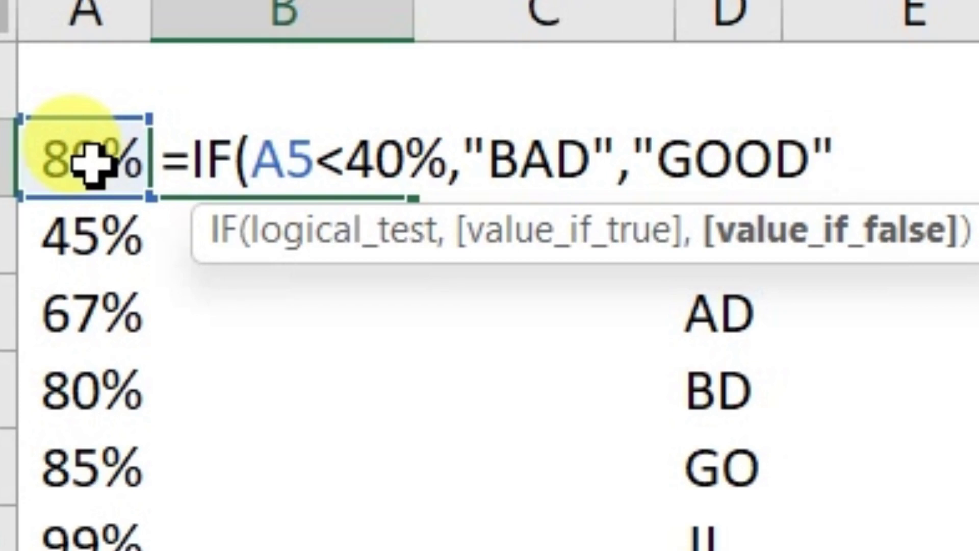
pyautogui.write(')')
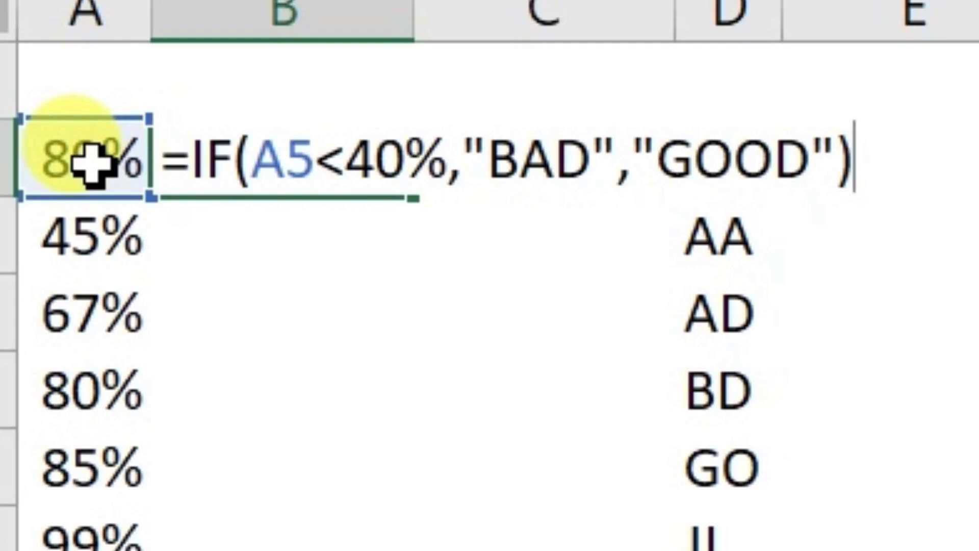
pyautogui.press('Return')
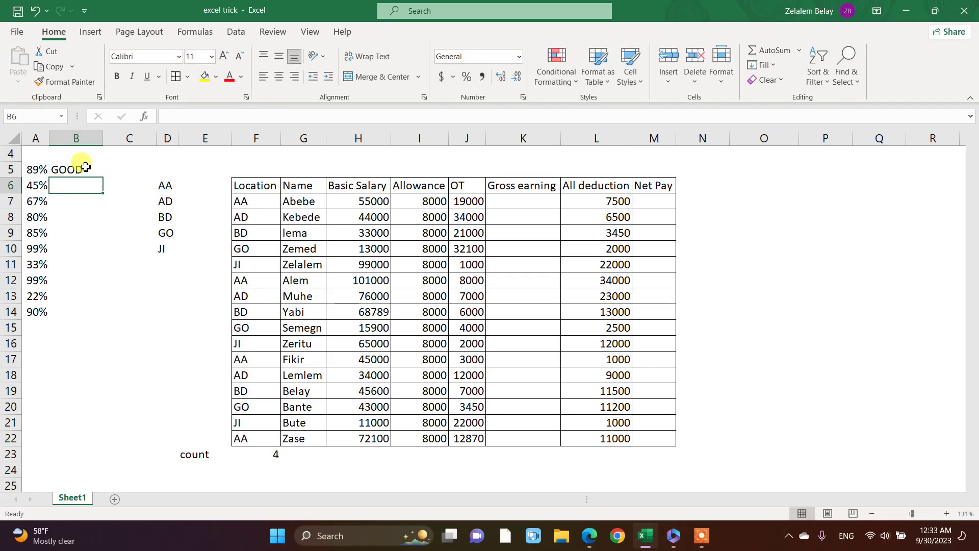
pyautogui.click(83, 169)
pyautogui.moveTo(104, 179); pyautogui.dragTo(75, 317)
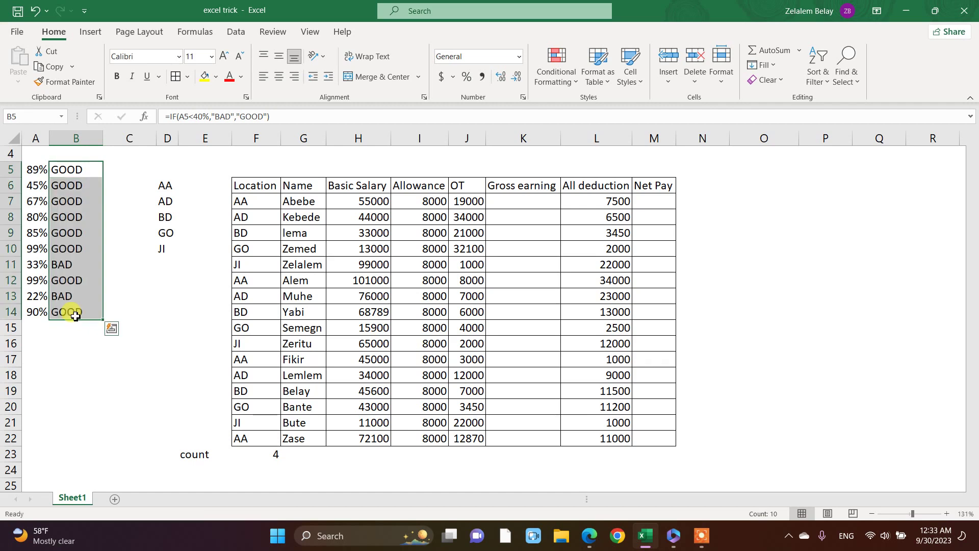
pyautogui.click(11, 295)
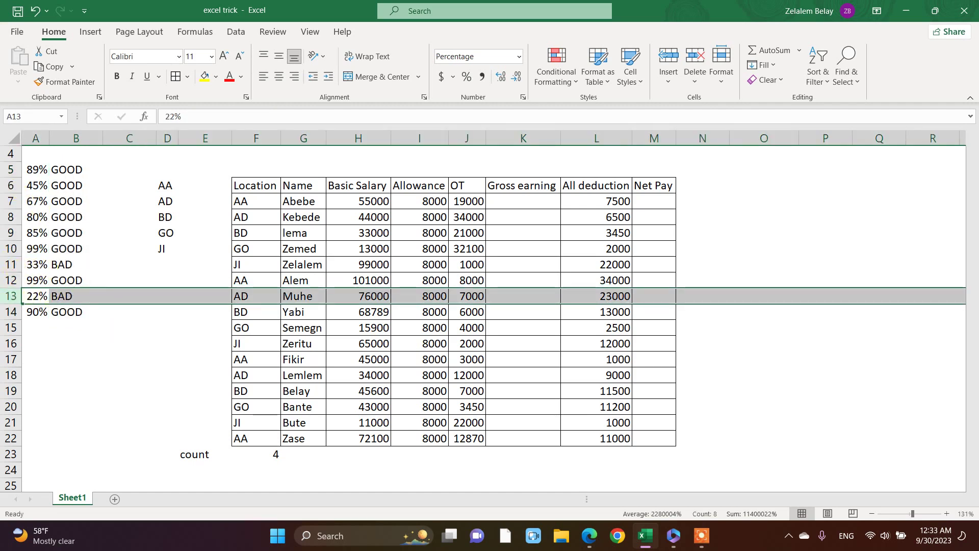
pyautogui.click(11, 264)
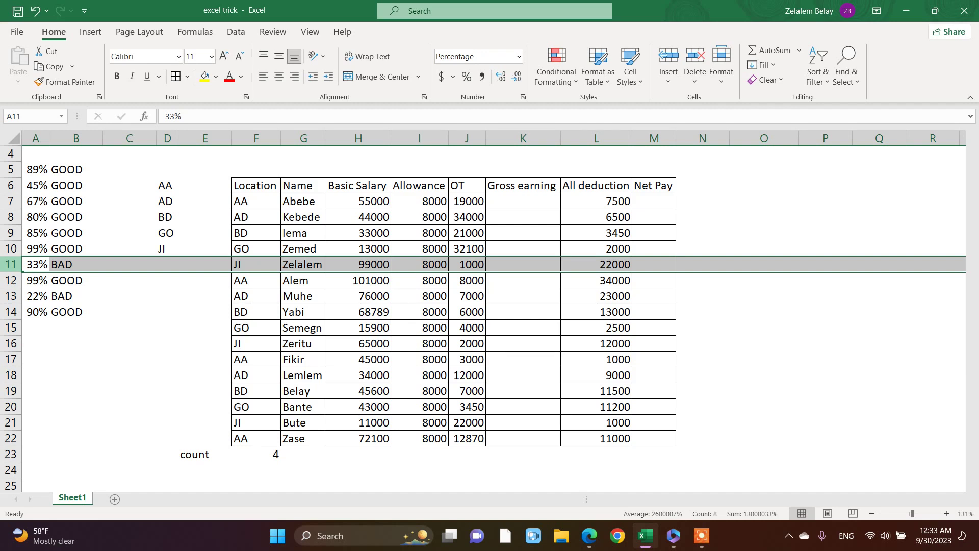
pyautogui.click(763, 248)
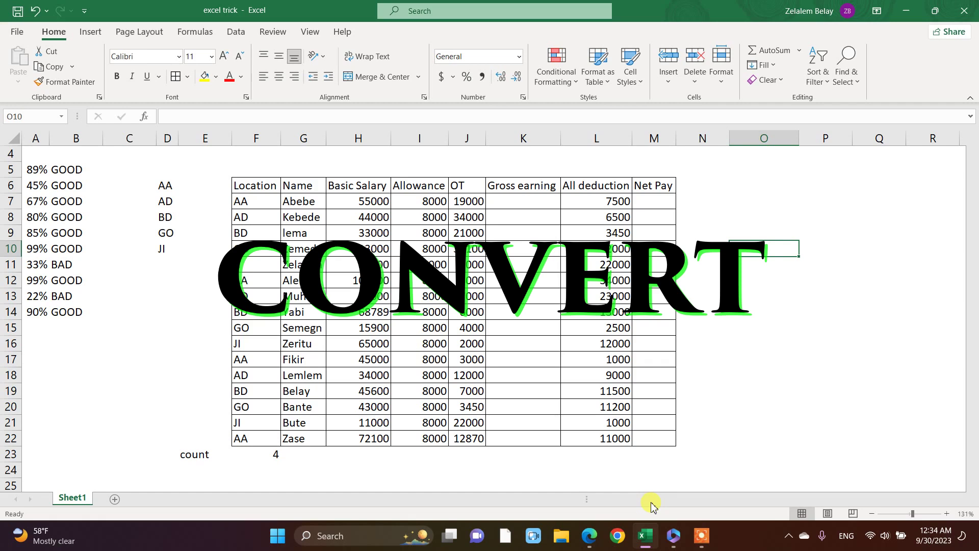
# Enter the sample value 1 in cell O8.
pyautogui.click(731, 217)
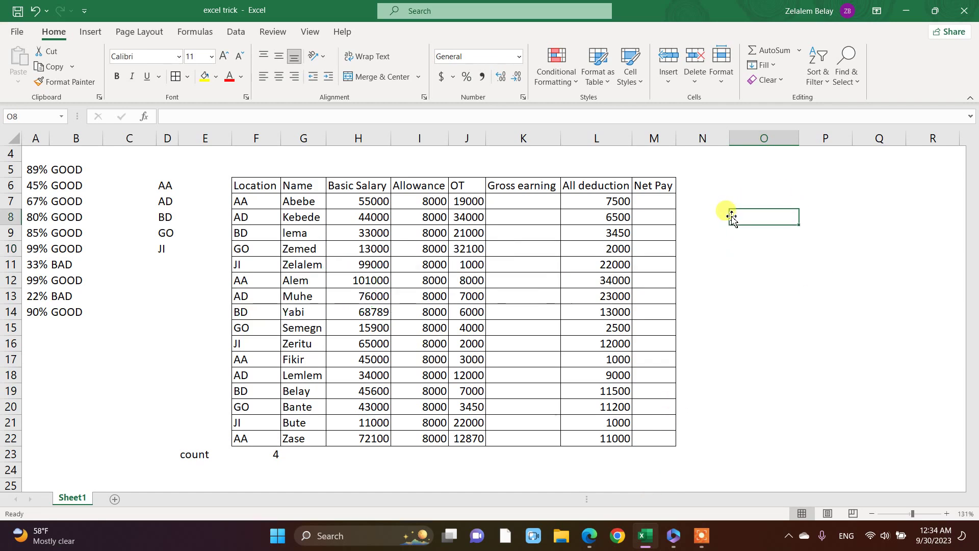
pyautogui.write('1')
pyautogui.press('Tab')
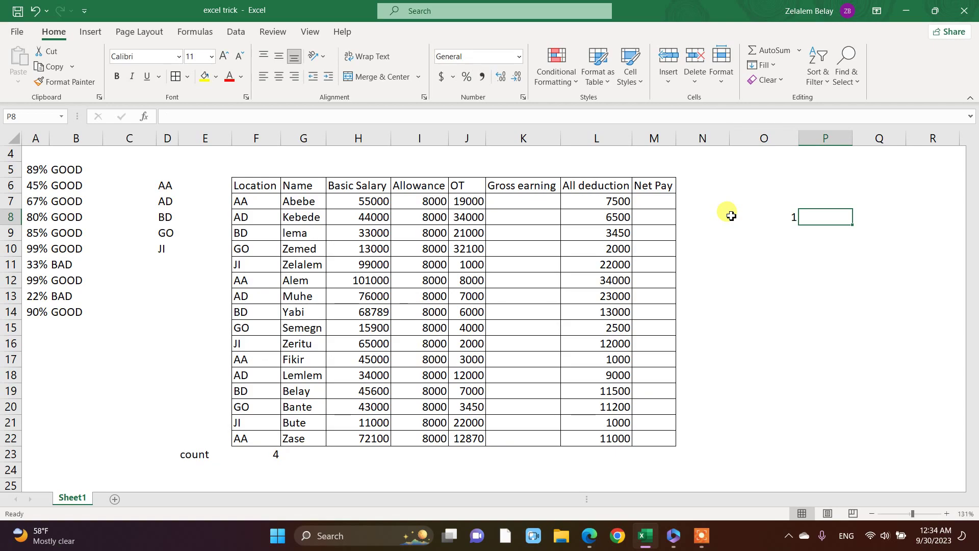
# Begin a =CONVERT(O8, formula in P8.
pyautogui.write('=')
pyautogui.write('CON')
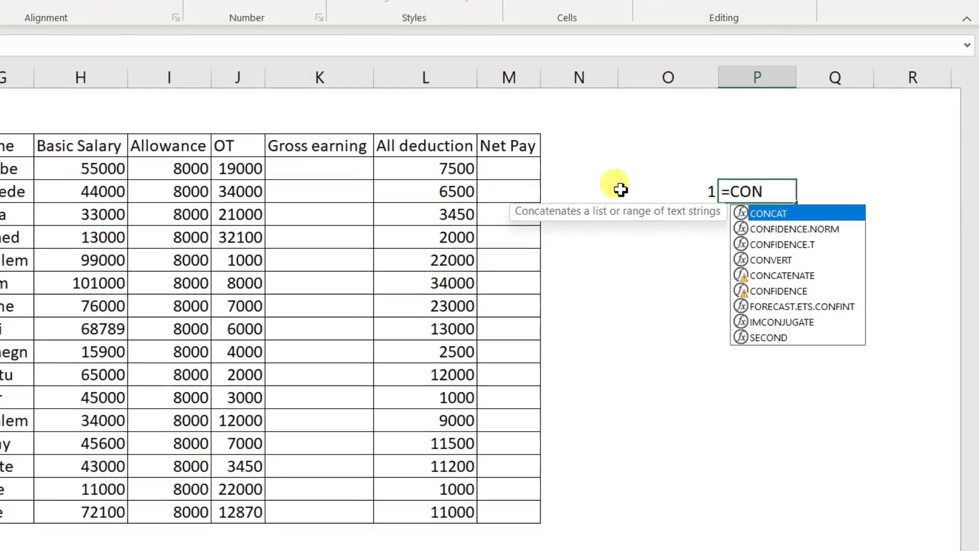
pyautogui.write('VER')
pyautogui.press('Tab')
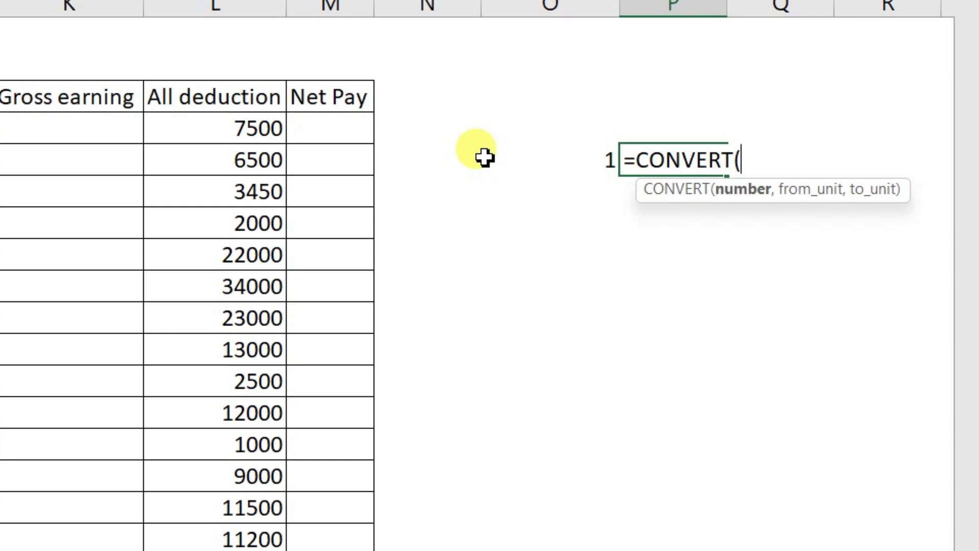
pyautogui.click(598, 160)
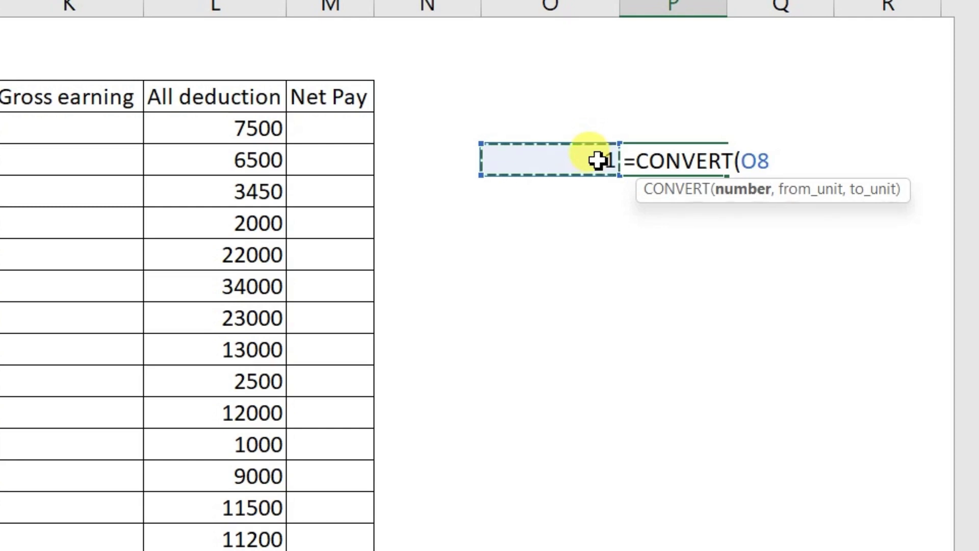
pyautogui.write(',')
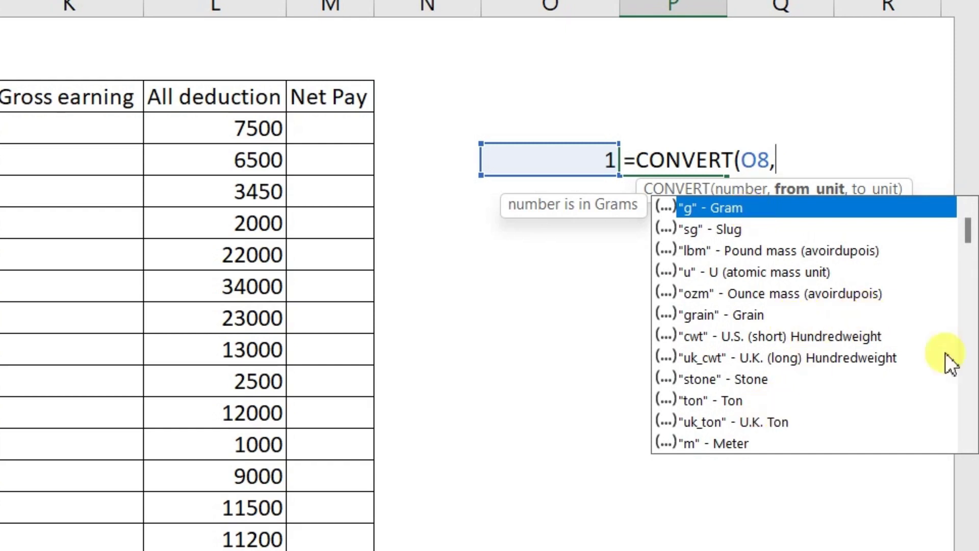
# Finish P8 as =CONVERT(O8,"yr","sec"), giving 31557600.
pyautogui.moveTo(968, 229)
pyautogui.moveTo(969, 240); pyautogui.dragTo(968, 273)
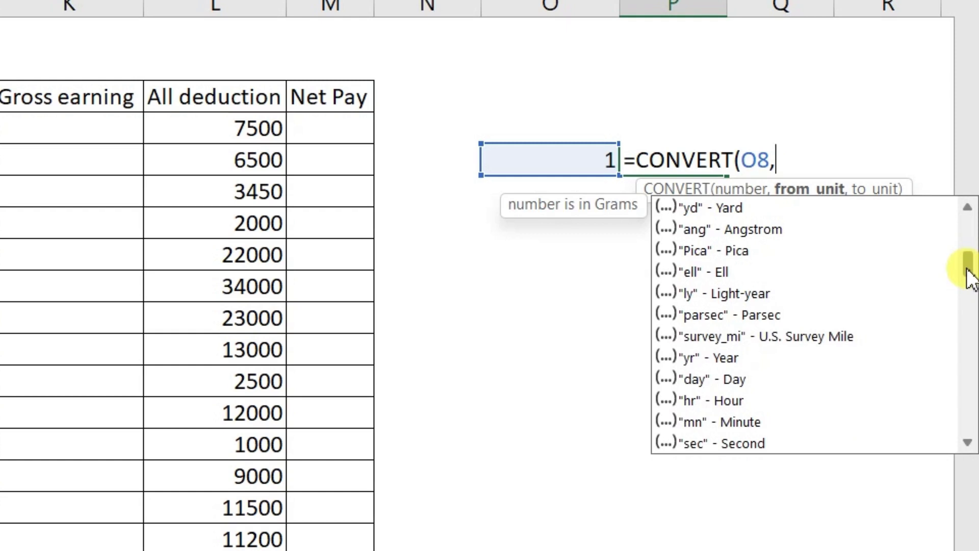
pyautogui.click(739, 358)
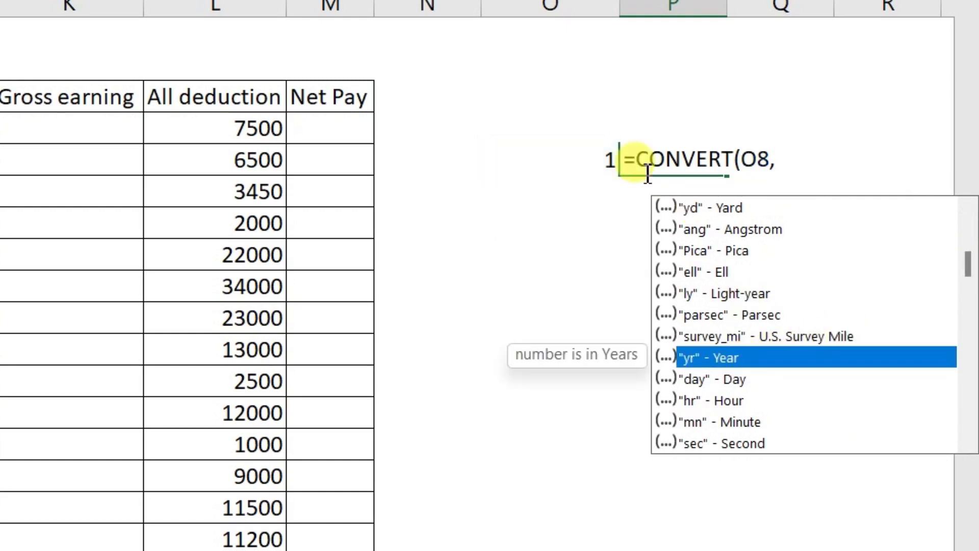
pyautogui.doubleClick(723, 357)
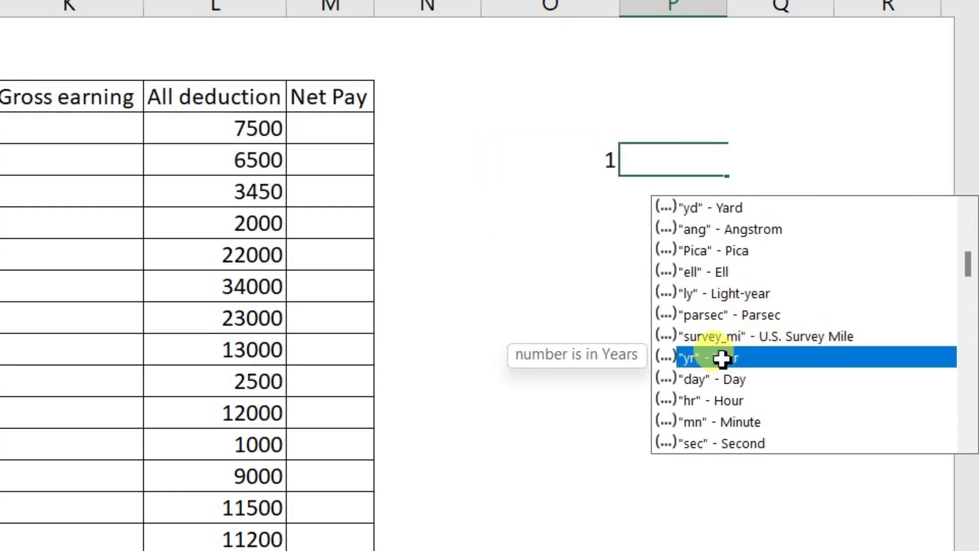
pyautogui.write(',"yr",')
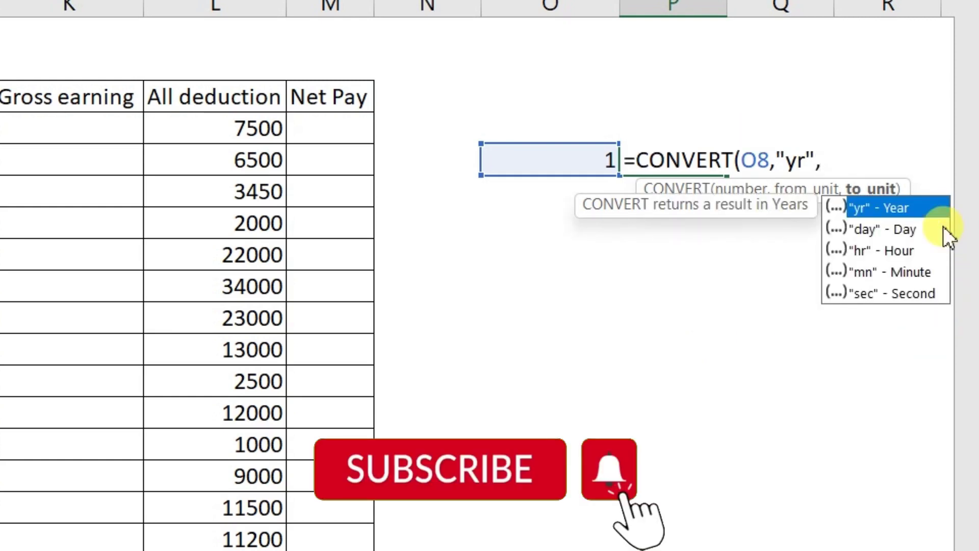
pyautogui.click(916, 295)
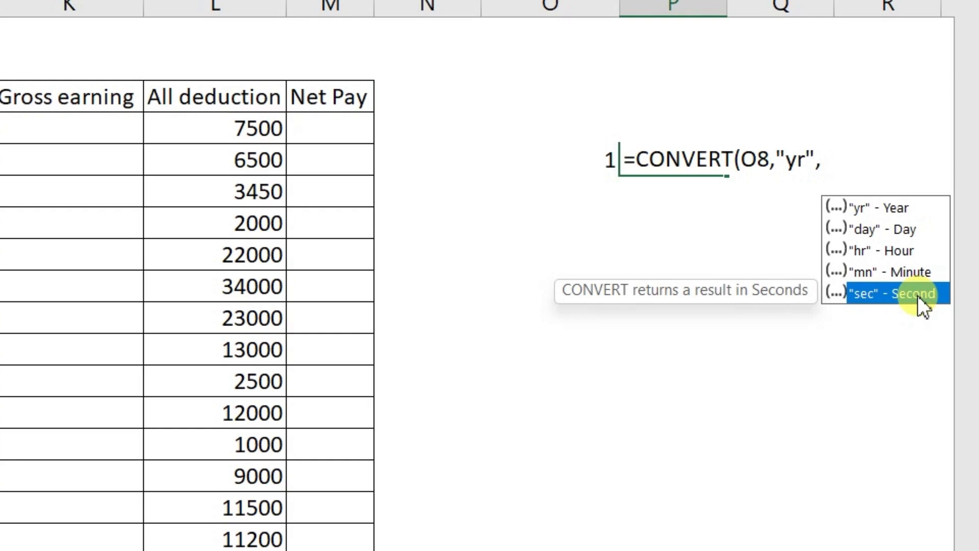
pyautogui.doubleClick(917, 294)
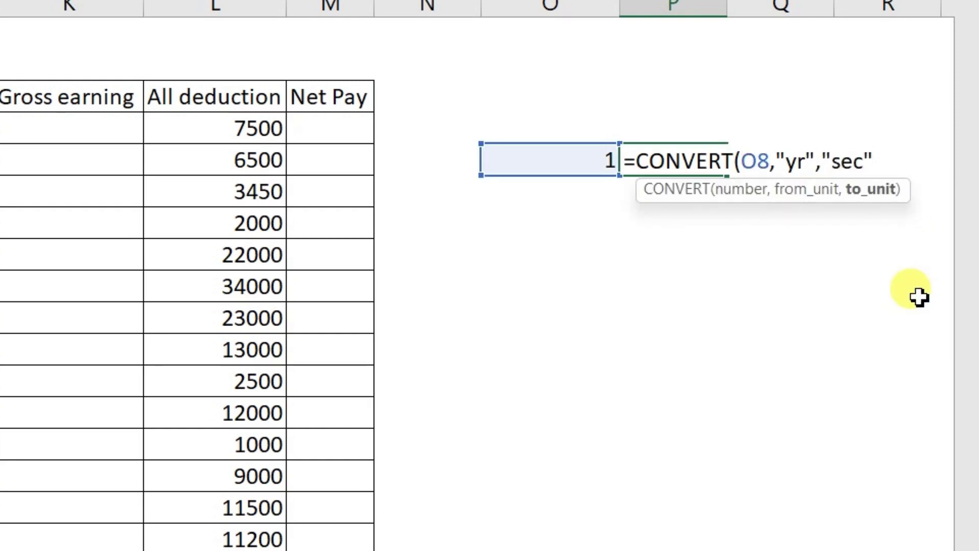
pyautogui.write(')')
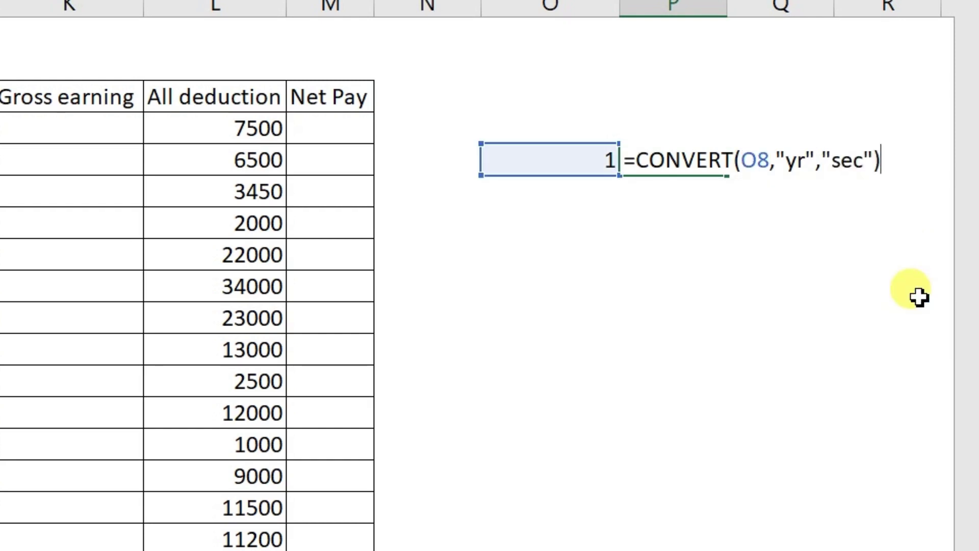
pyautogui.press('Return')
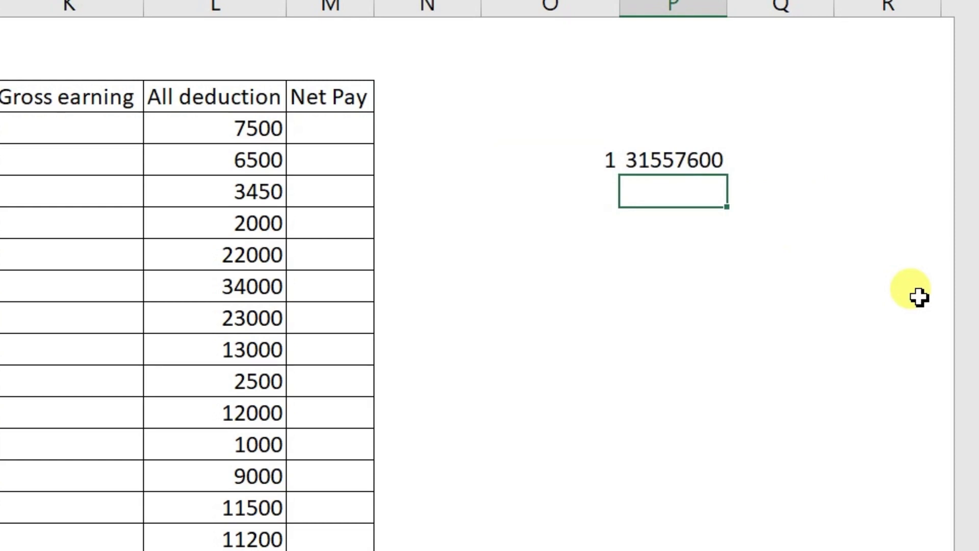
pyautogui.click(671, 160)
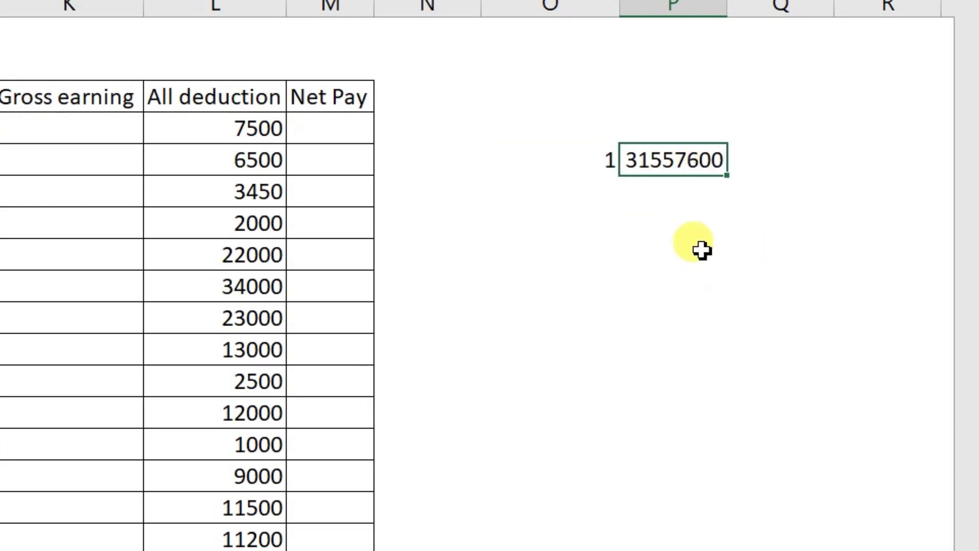
# Enter =CONVERT(O8,"m","in") in P9, returning 39.37008, then check P9 and P8.
pyautogui.click(675, 192)
pyautogui.write('=')
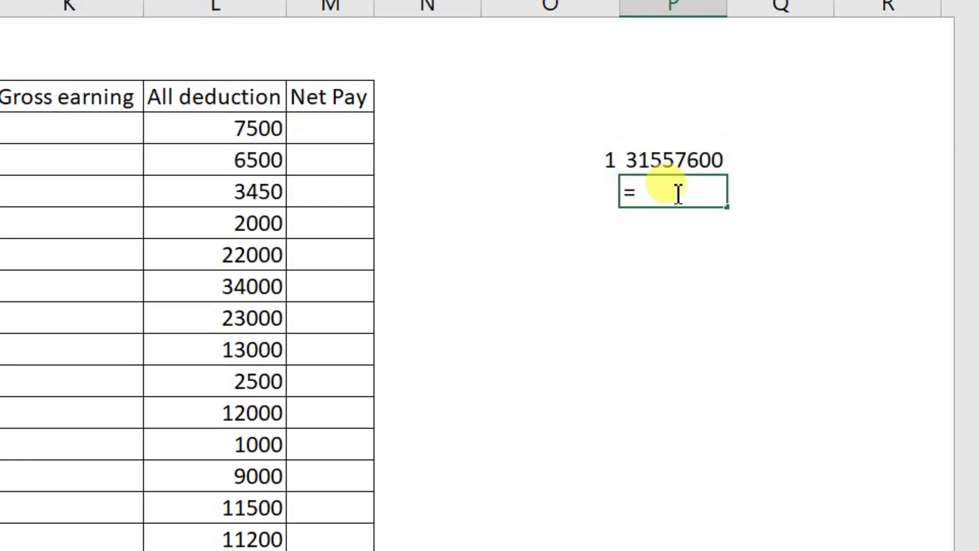
pyautogui.write('conve')
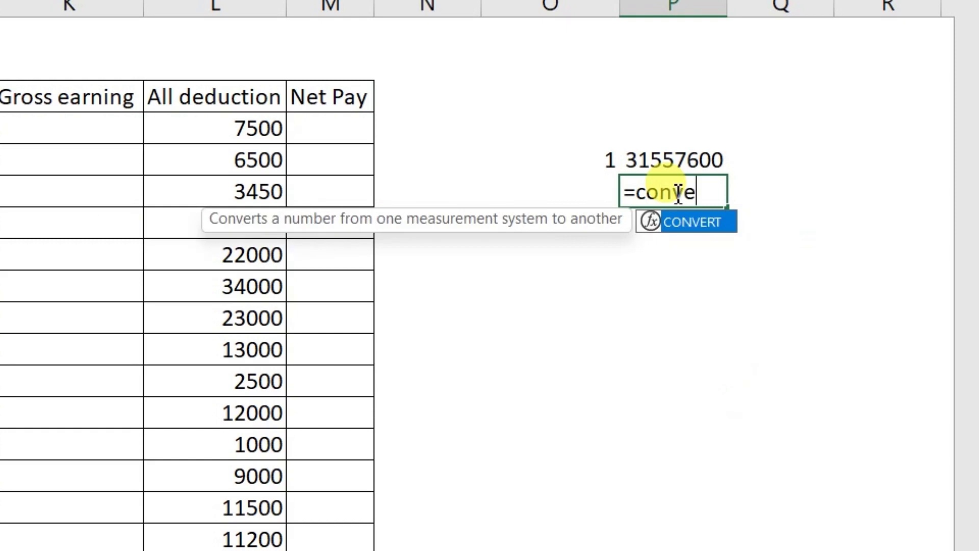
pyautogui.press('Tab')
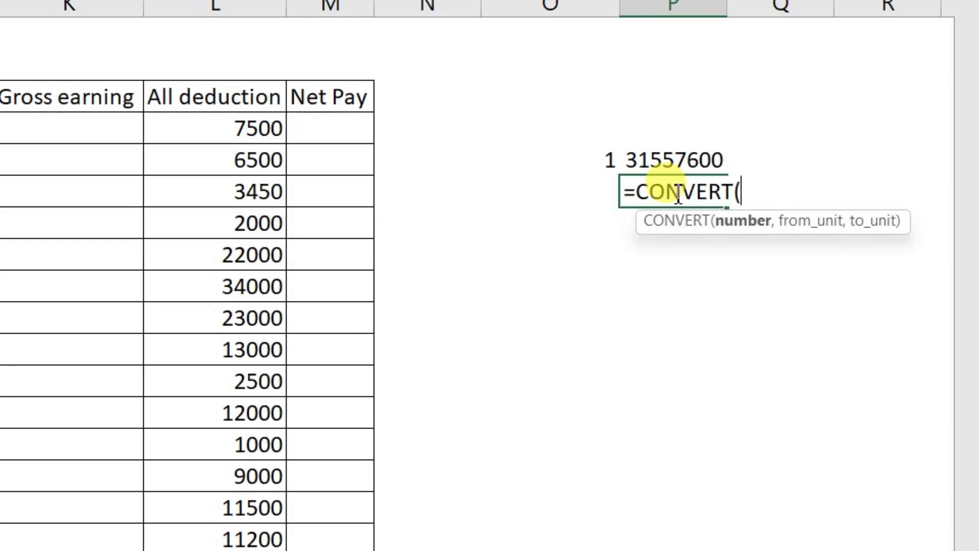
pyautogui.click(610, 161)
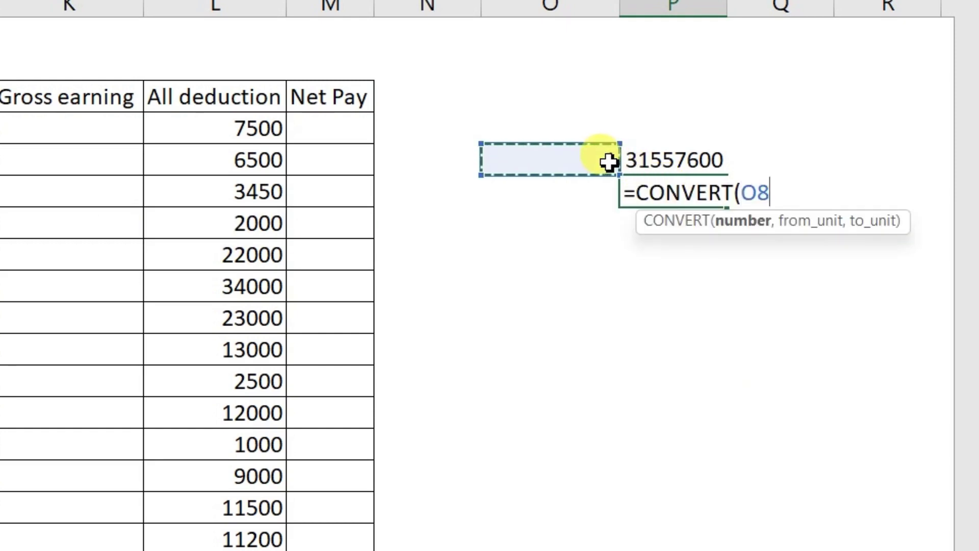
pyautogui.write(',')
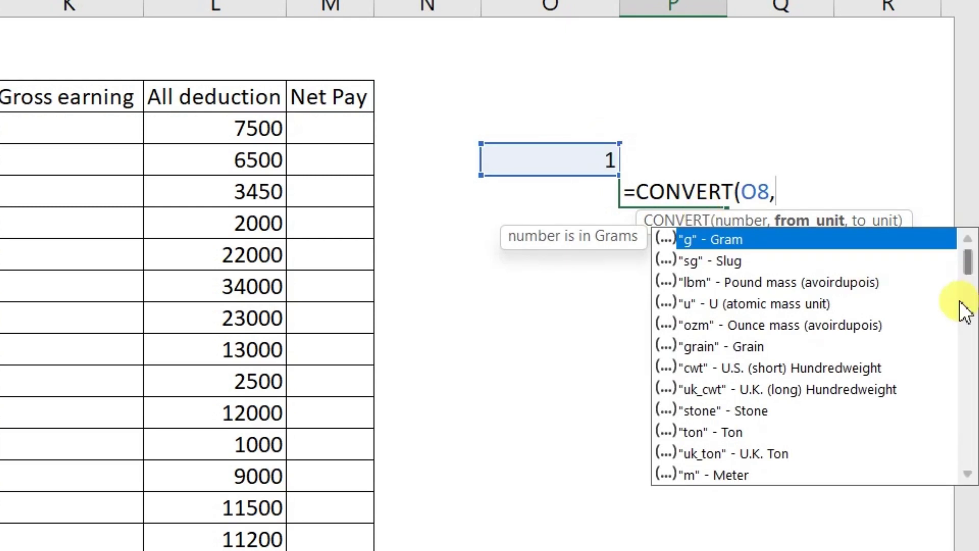
pyautogui.click(738, 475)
pyautogui.doubleClick(738, 474)
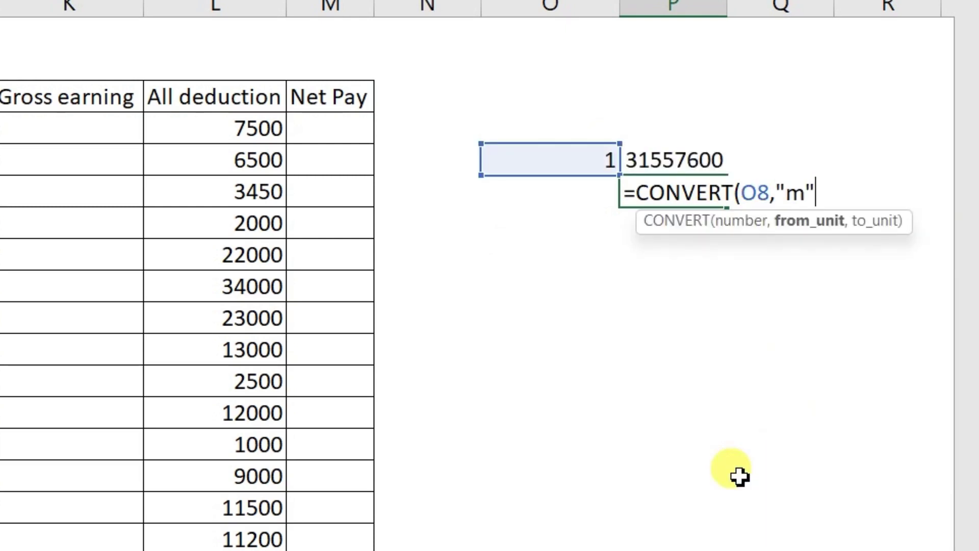
pyautogui.write(',')
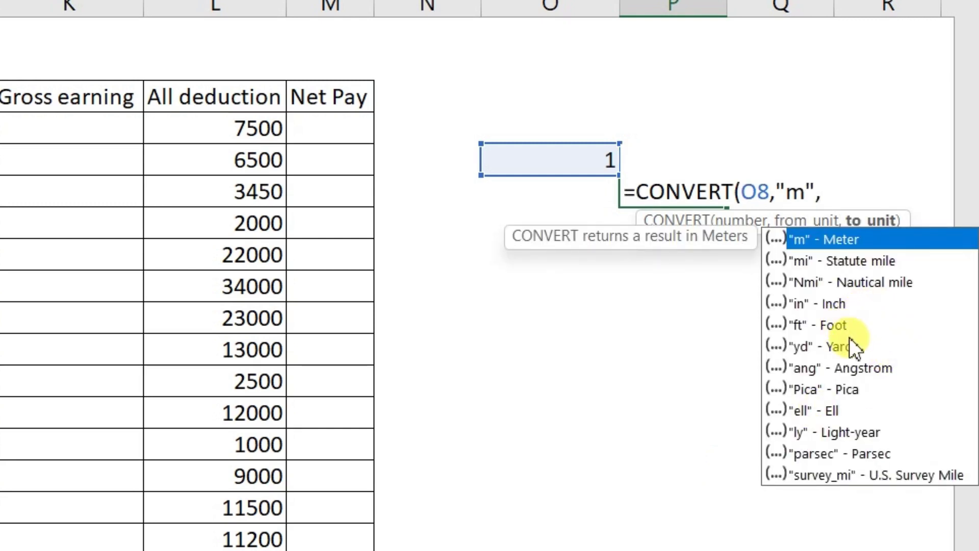
pyautogui.doubleClick(836, 307)
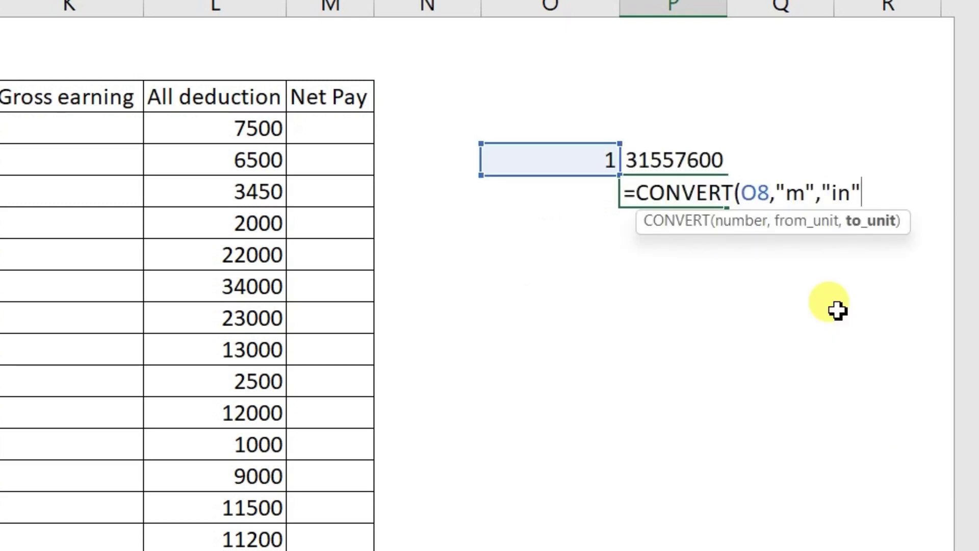
pyautogui.press('Return')
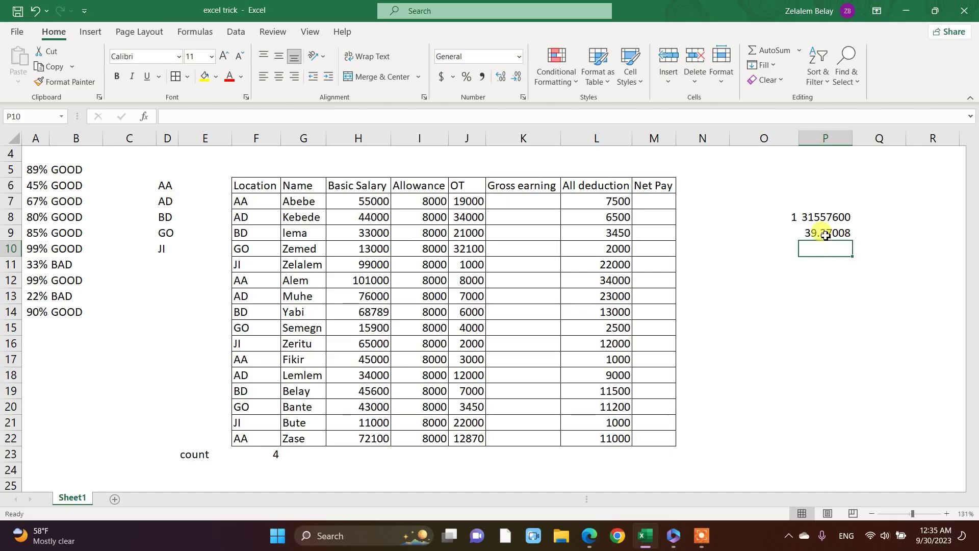
pyautogui.click(826, 235)
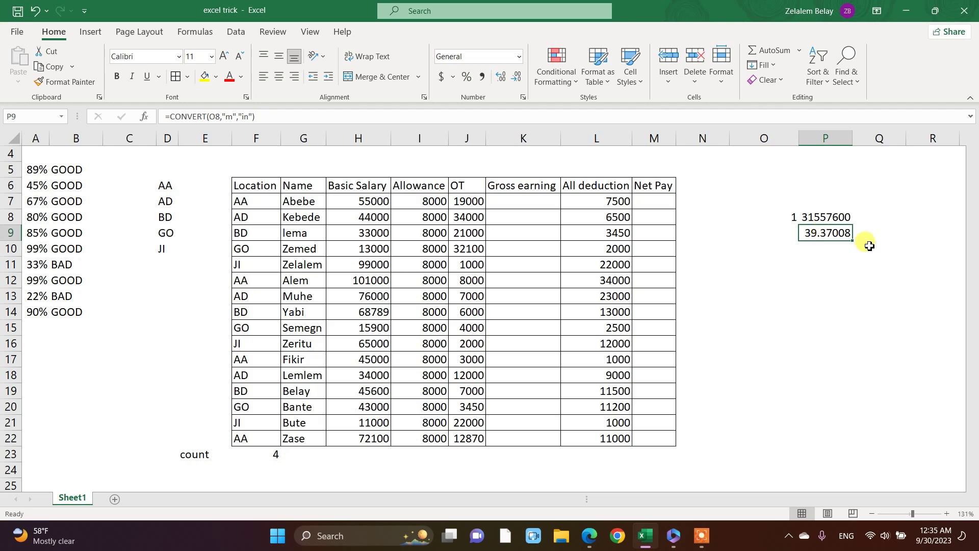
pyautogui.click(827, 217)
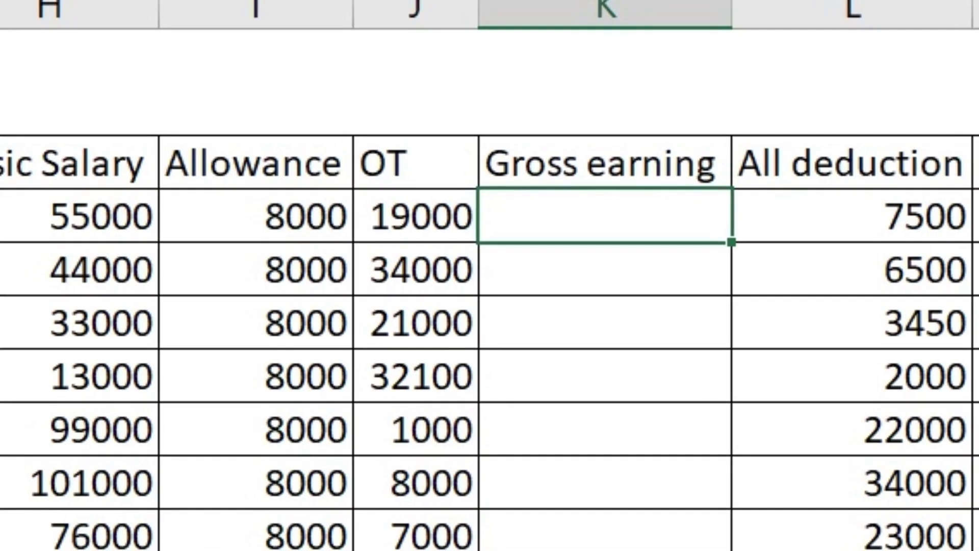
# AutoSum row 7's salary, allowance and OT in K7 and fill it down to K22.
pyautogui.hotkey('alt', '=')
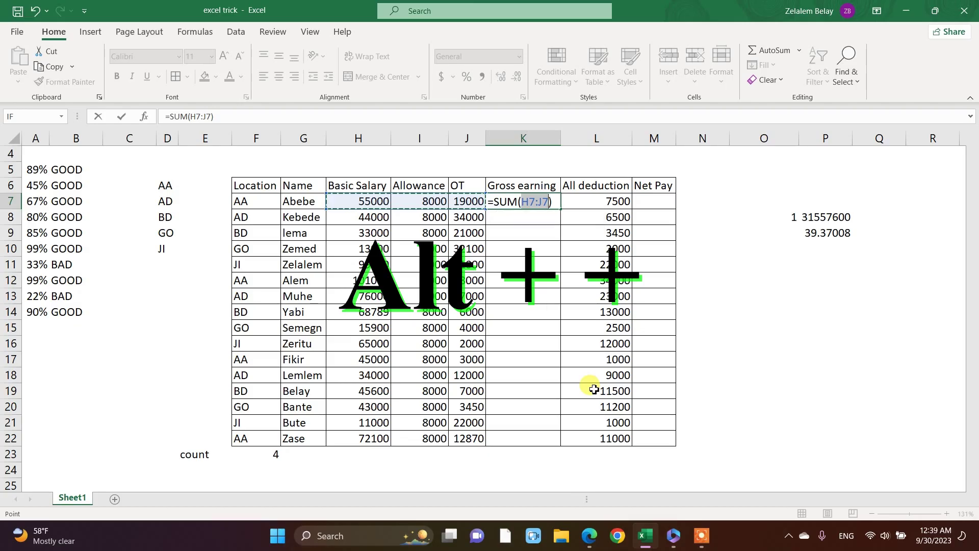
pyautogui.press('Return')
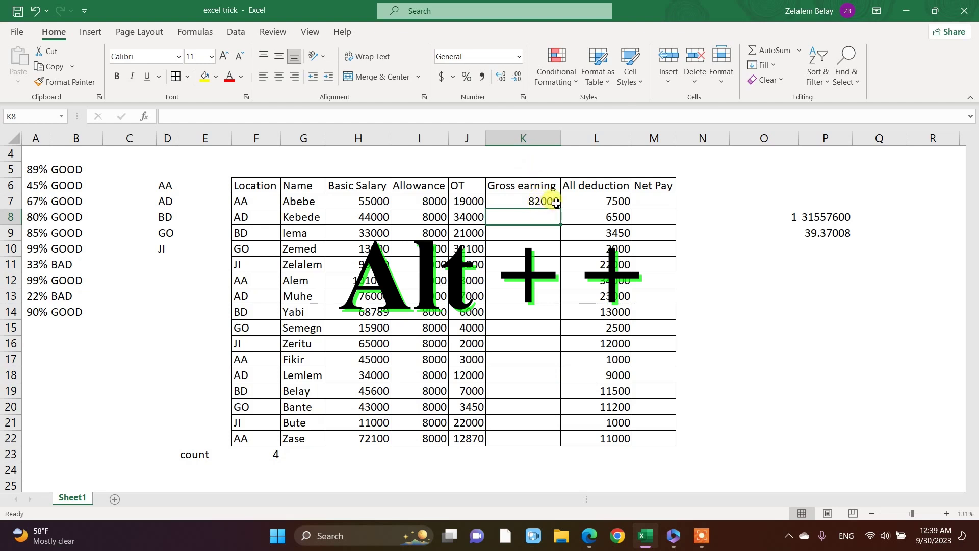
pyautogui.click(544, 201)
pyautogui.moveTo(559, 208); pyautogui.dragTo(552, 447)
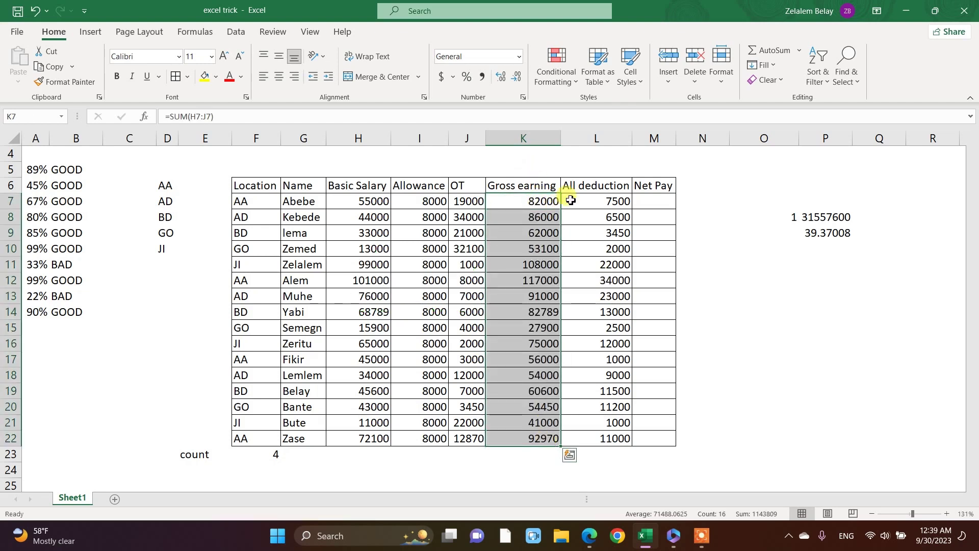
# Inspect K7's =SUM(H7:J7) formula and leave it unchanged.
pyautogui.doubleClick(533, 201)
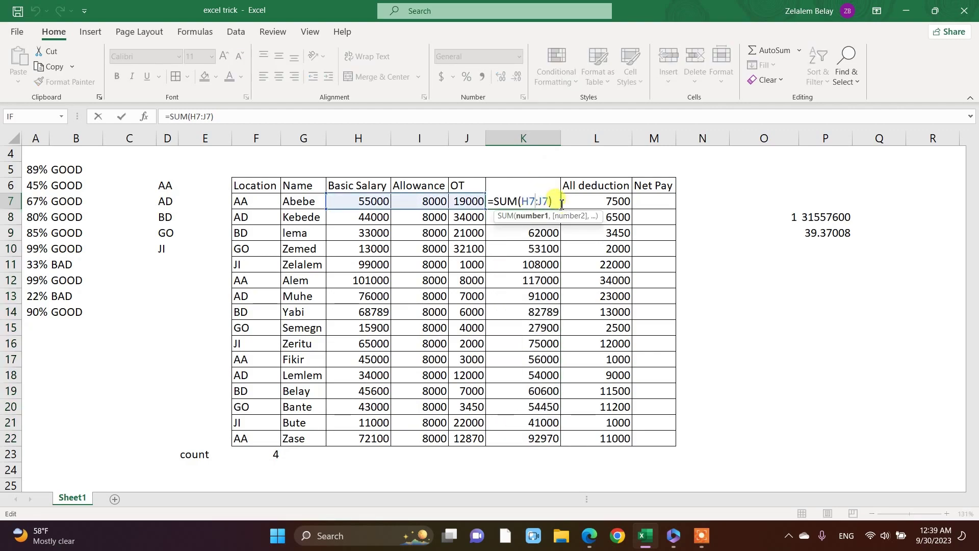
pyautogui.moveTo(550, 201); pyautogui.dragTo(521, 201)
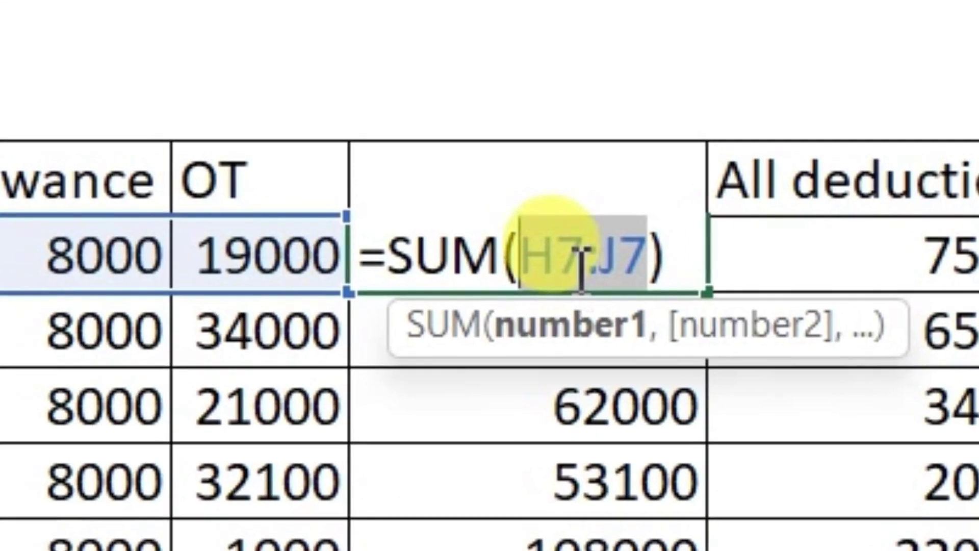
pyautogui.press('Return')
# Try =K7-L7 in M7, undo it, and select the Gross earning values K7:K22.
pyautogui.click(655, 199)
pyautogui.write('=')
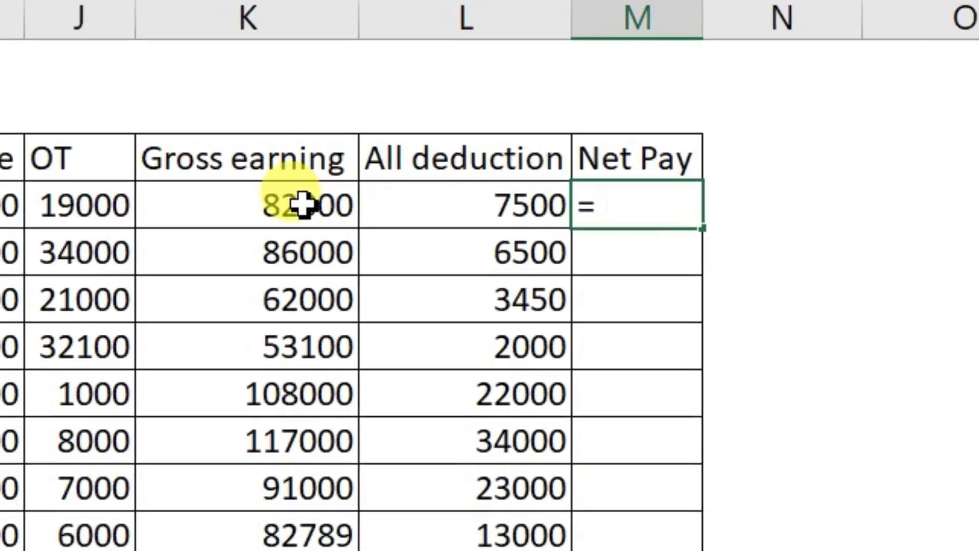
pyautogui.click(304, 205)
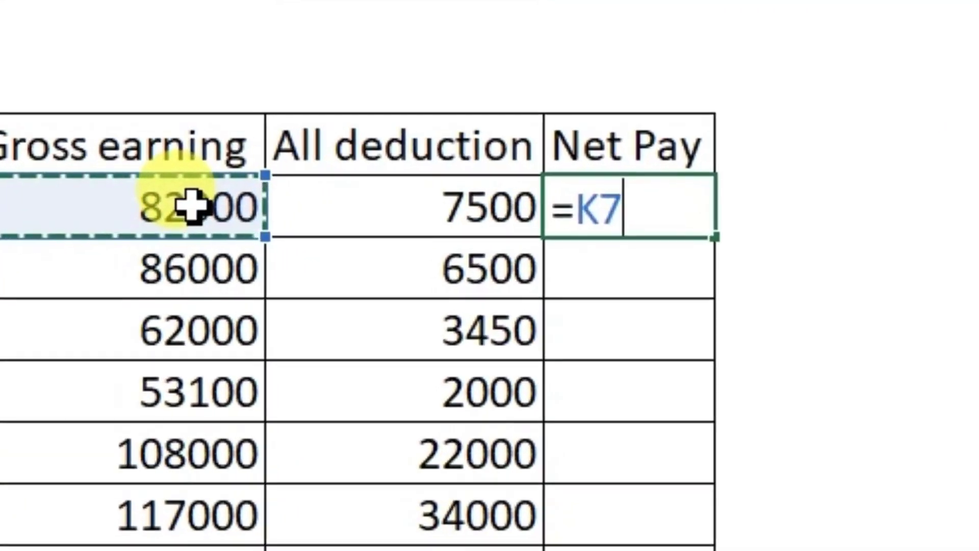
pyautogui.write('-')
pyautogui.click(253, 206)
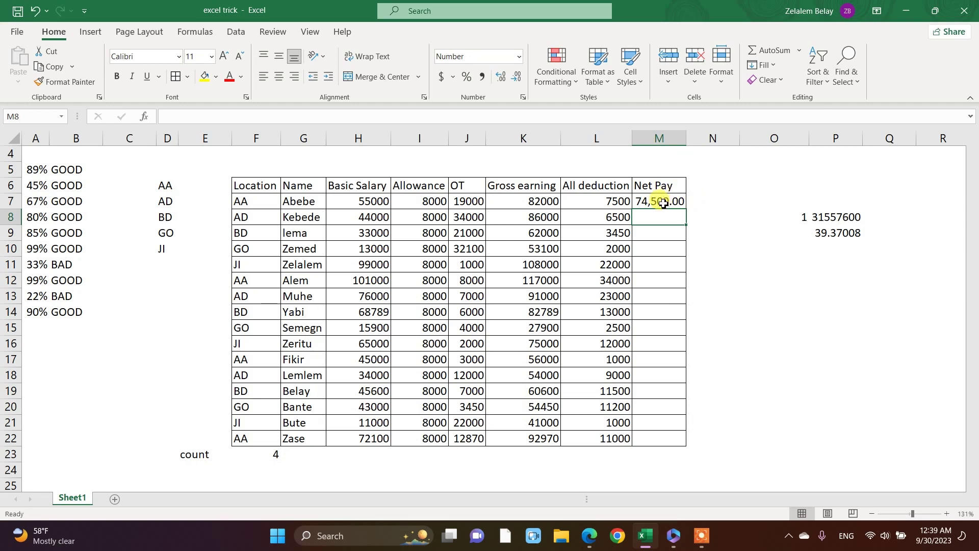
pyautogui.doubleClick(663, 202)
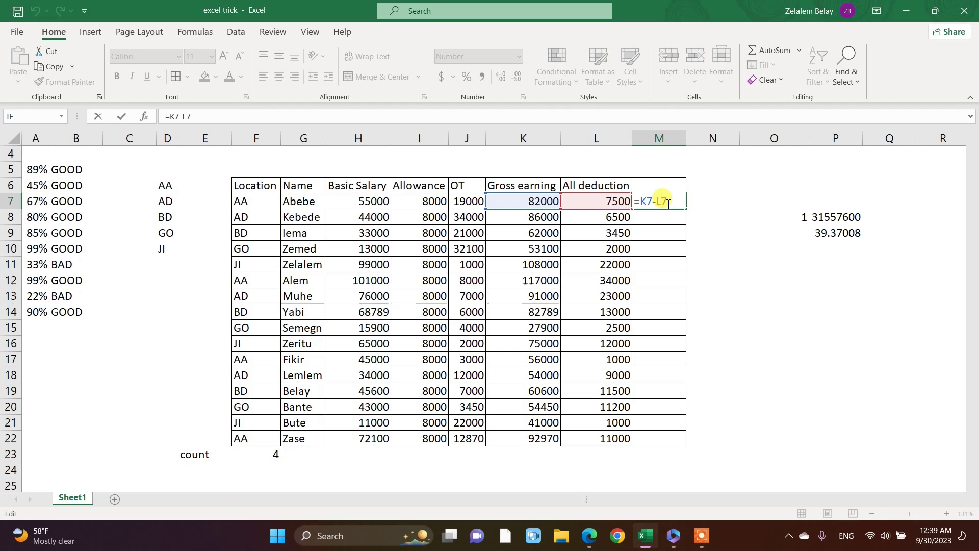
pyautogui.hotkey('ctrl', 'z')
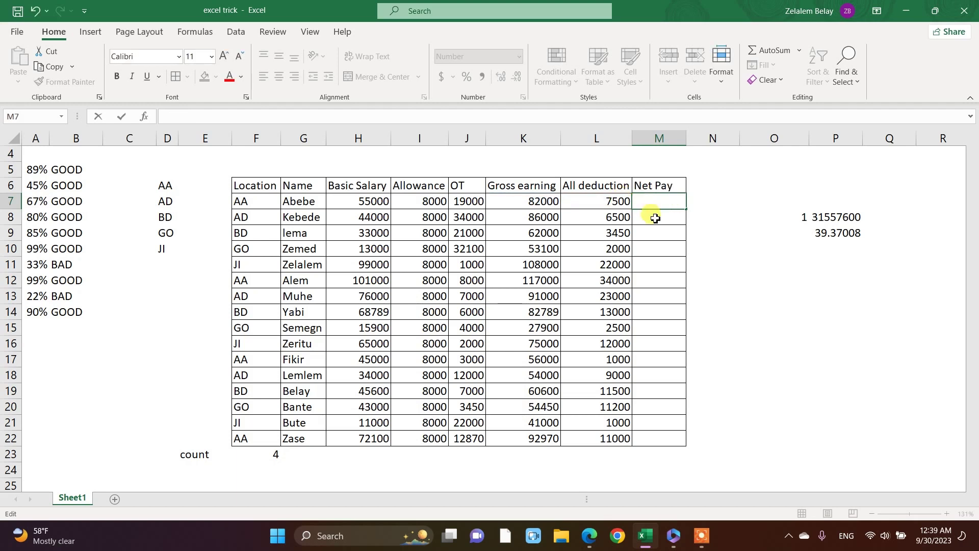
pyautogui.moveTo(535, 201); pyautogui.dragTo(548, 439)
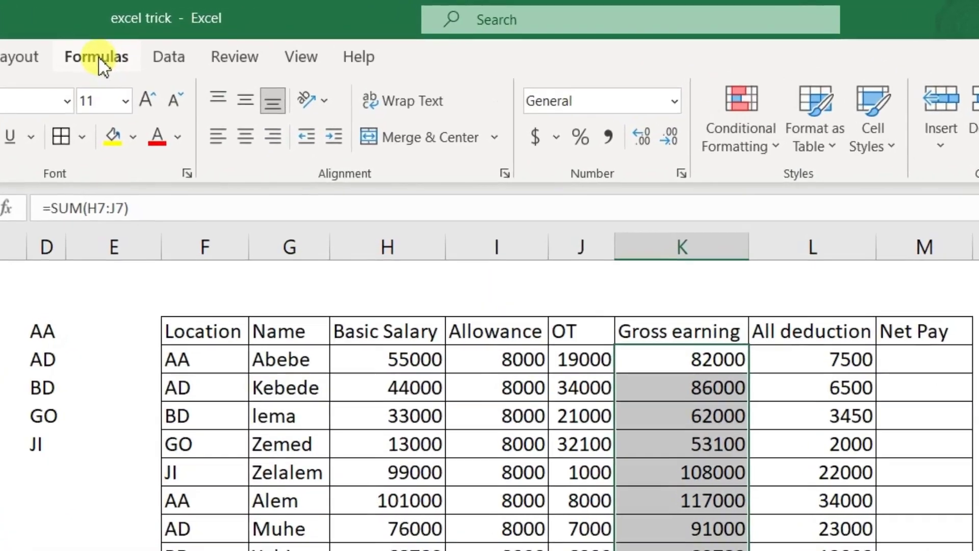
# Define the name Gross_earning for K7:K22 via Formulas > Define Name.
pyautogui.click(101, 60)
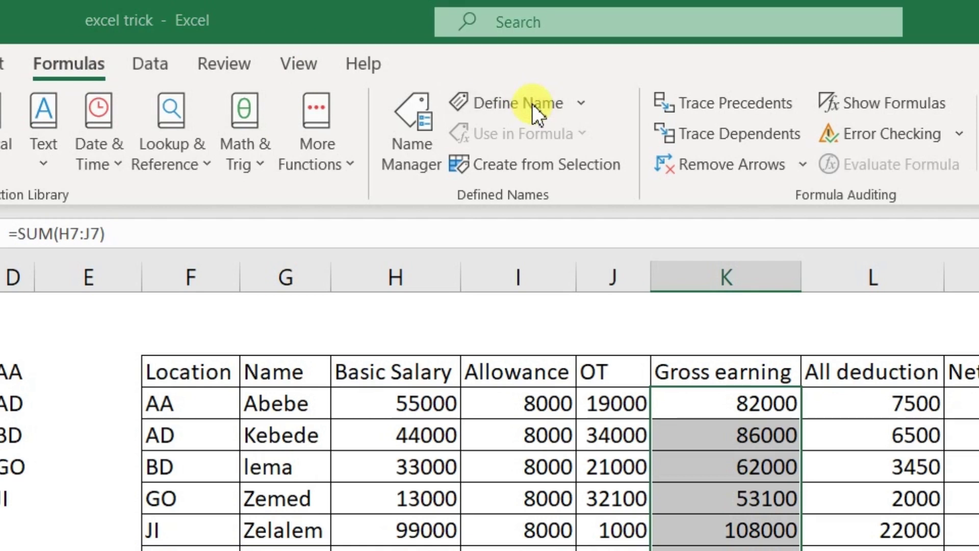
pyautogui.click(531, 103)
pyautogui.moveTo(817, 164); pyautogui.dragTo(741, 124)
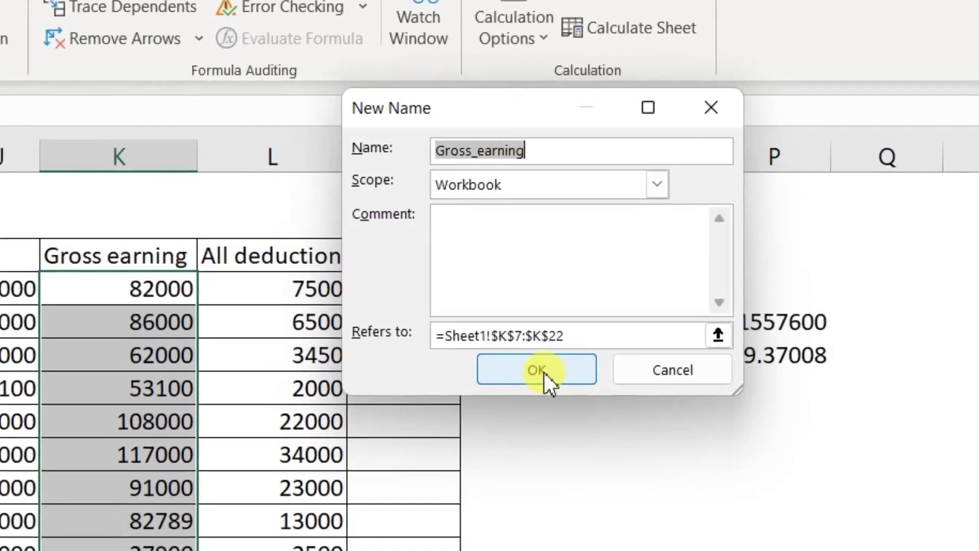
pyautogui.click(644, 299)
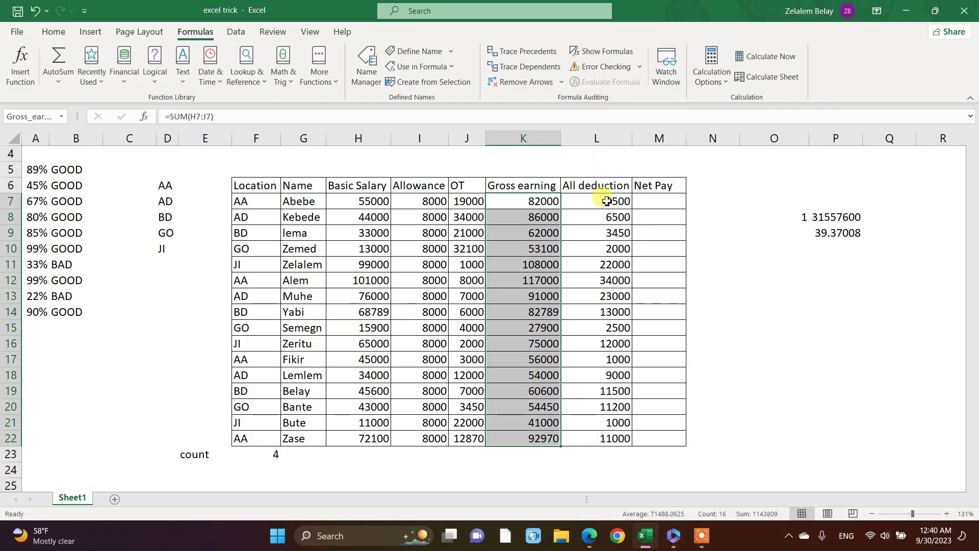
# Select L7:L22 and define it as All_deduction.
pyautogui.moveTo(605, 201); pyautogui.dragTo(612, 441)
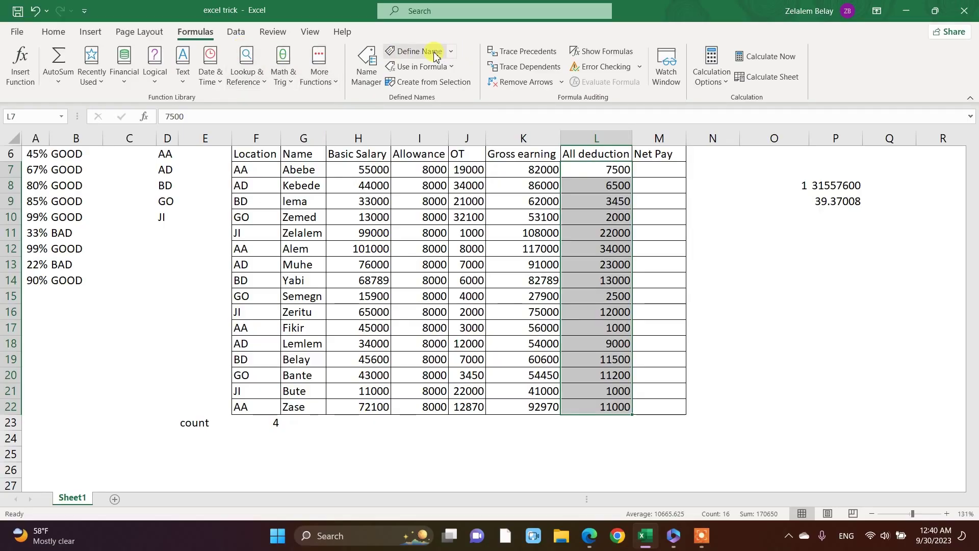
pyautogui.click(427, 52)
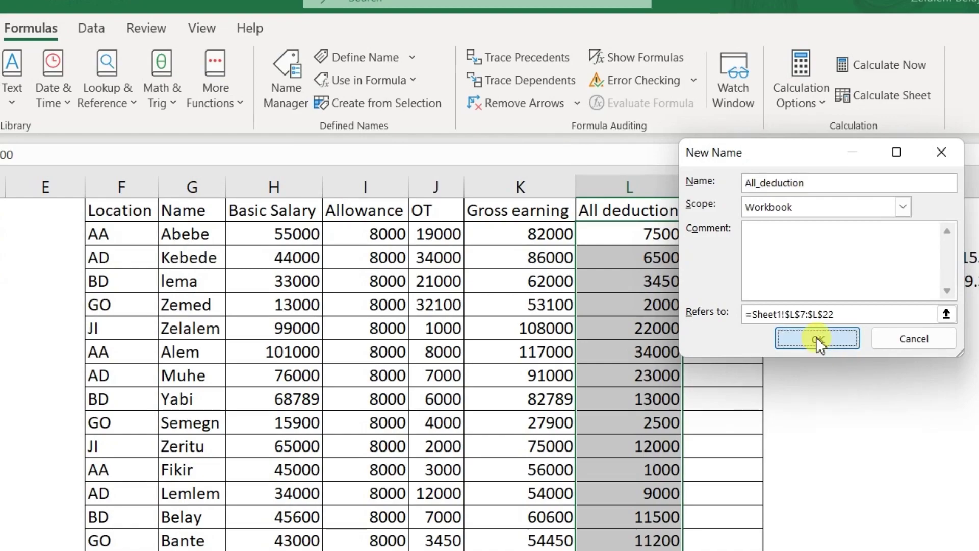
pyautogui.click(779, 299)
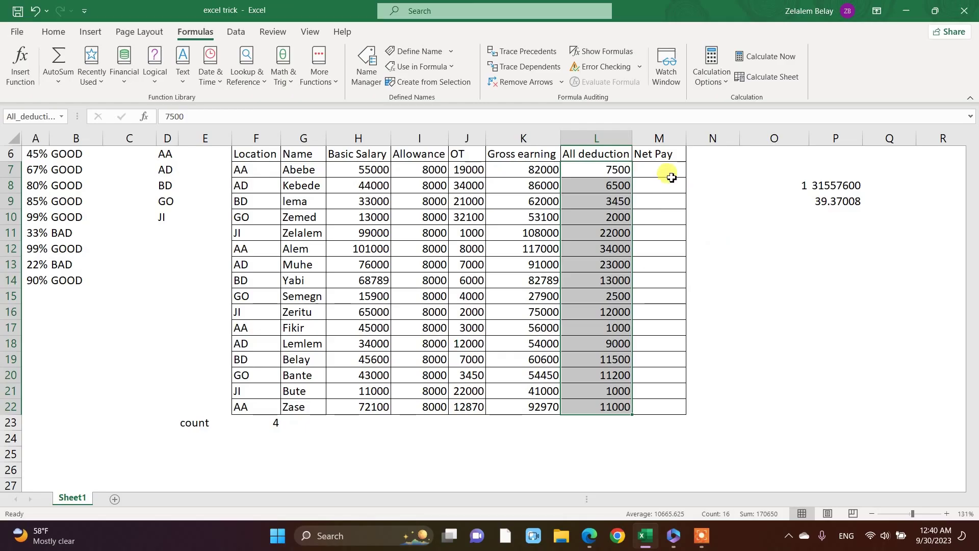
pyautogui.click(666, 171)
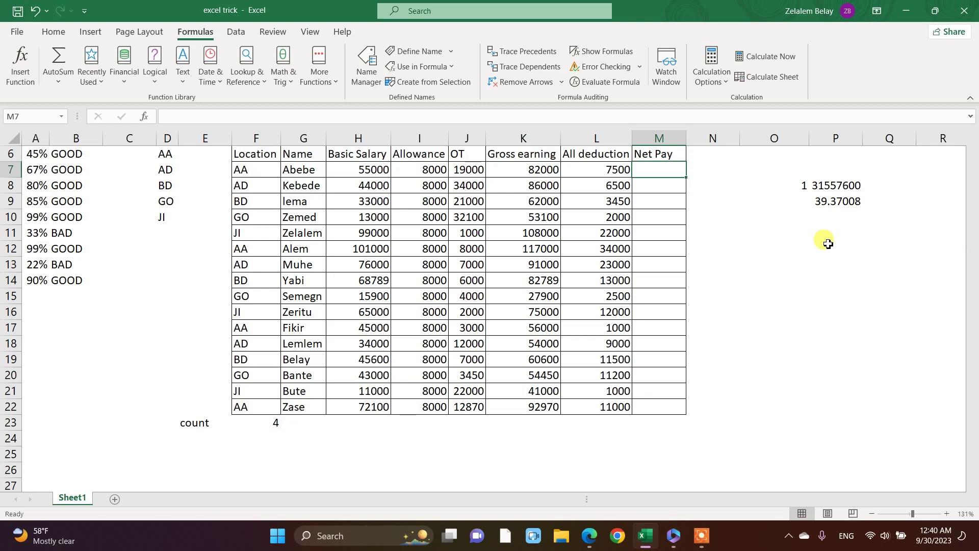
# Enter =Gross_earning-All_deduction in M7 so Net Pay spills down M7:M22.
pyautogui.write('=')
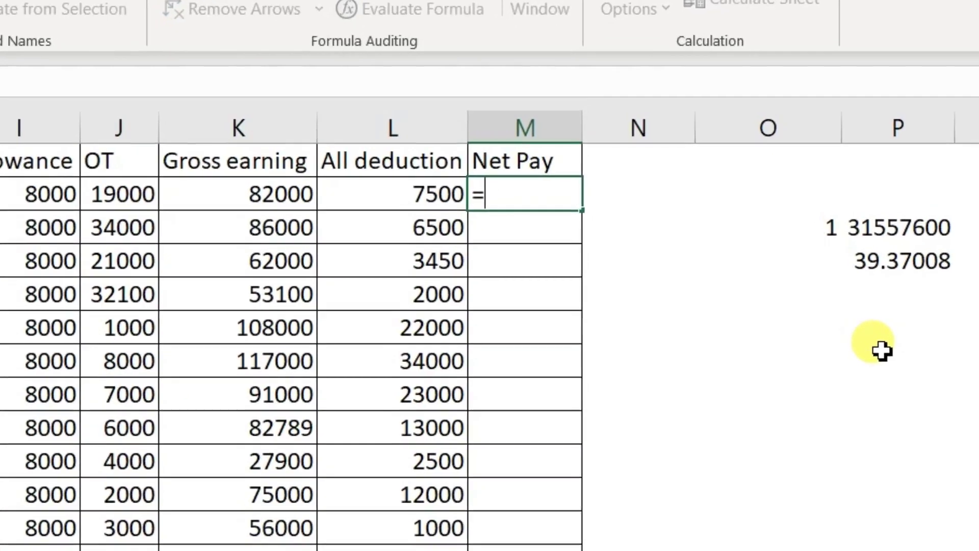
pyautogui.write('gro')
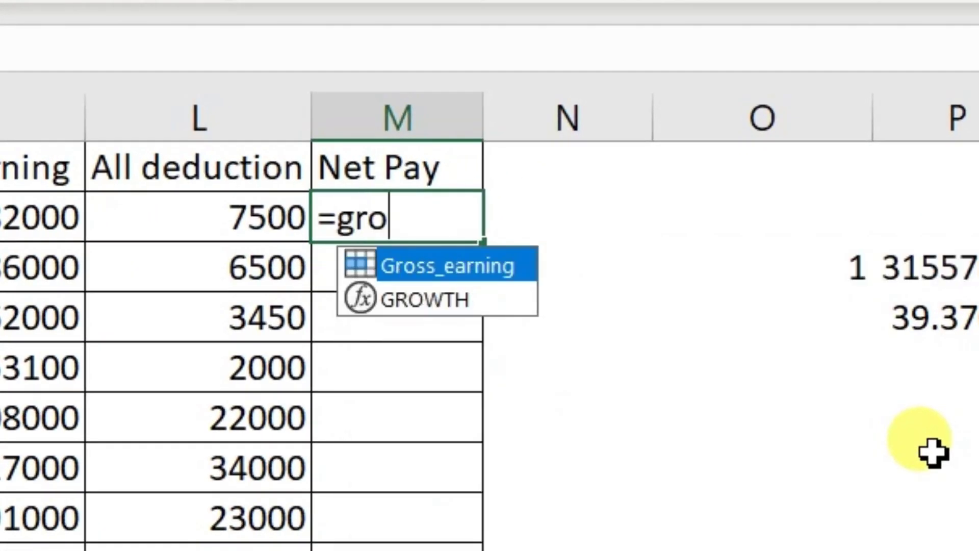
pyautogui.doubleClick(502, 278)
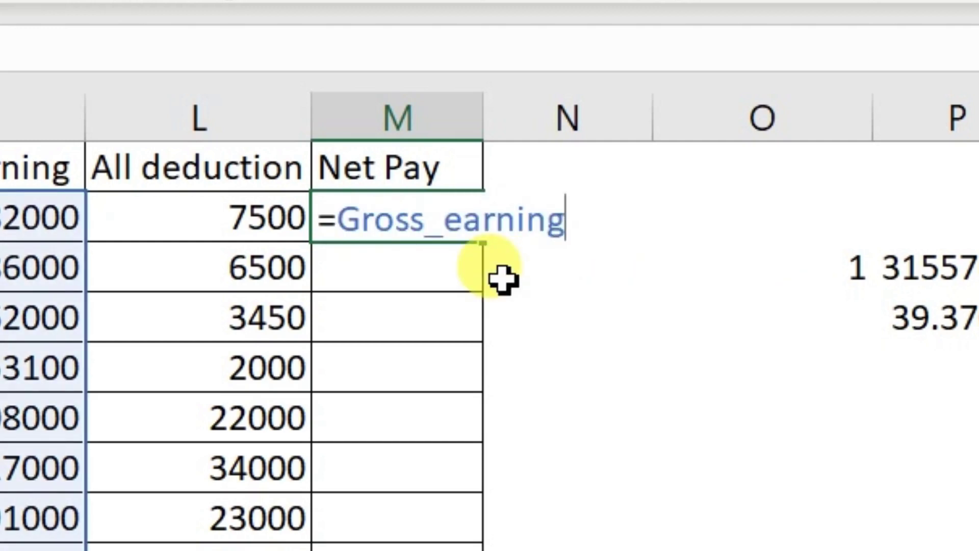
pyautogui.write('-')
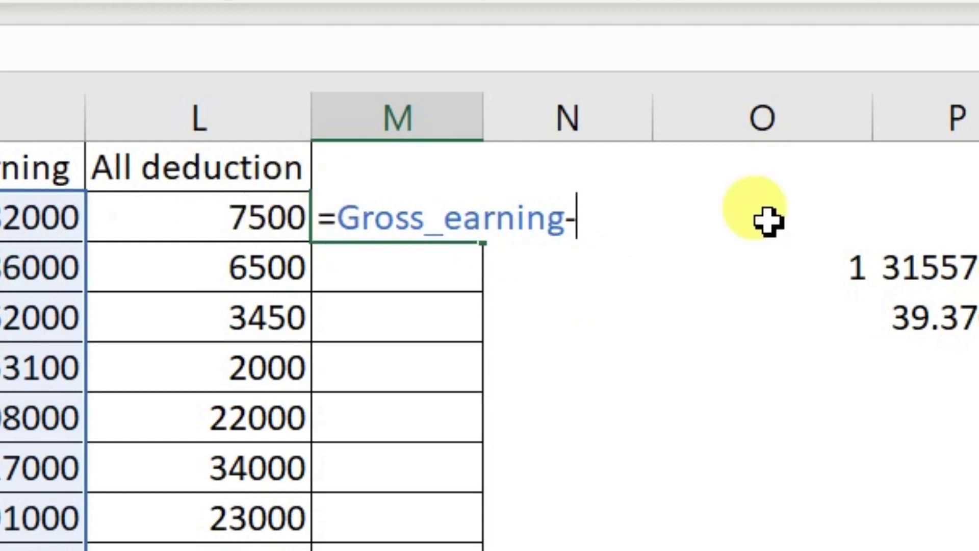
pyautogui.write('all')
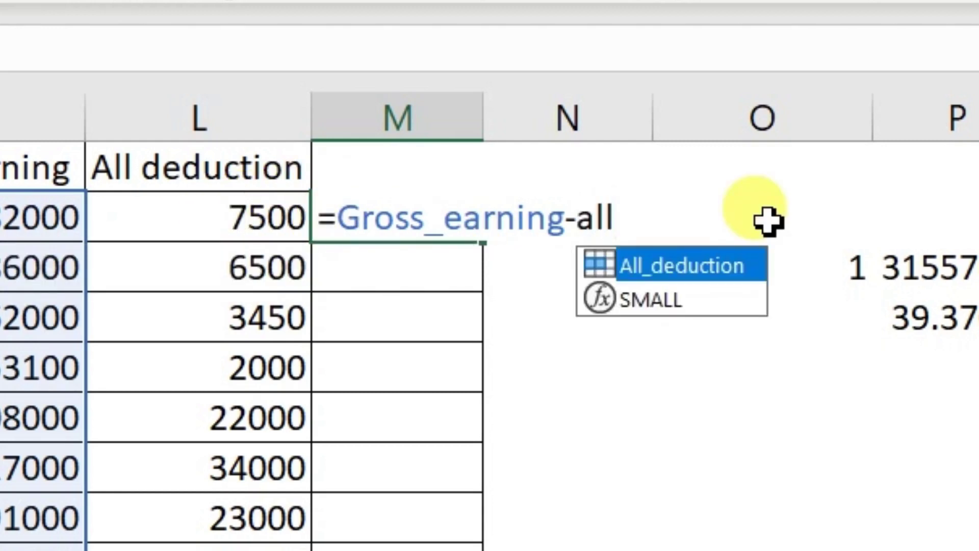
pyautogui.press('Tab')
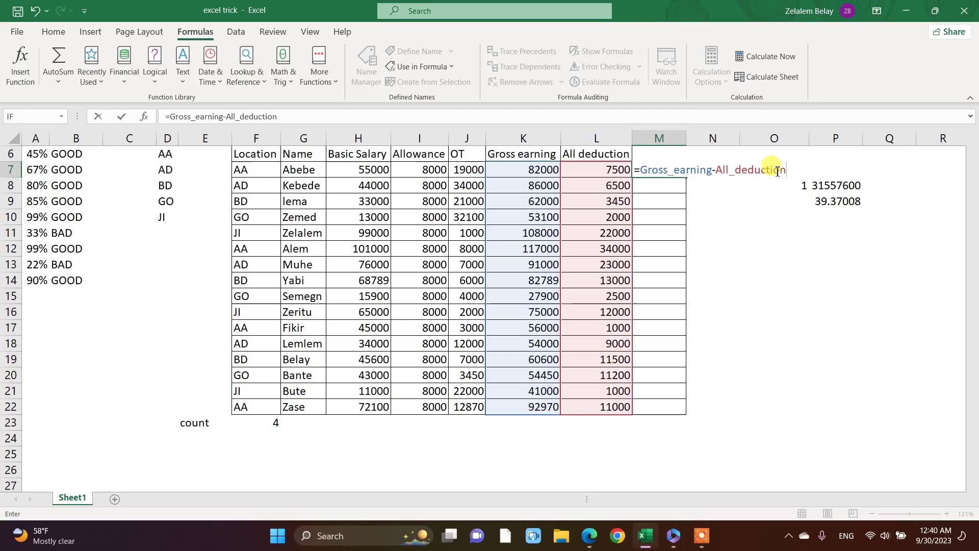
pyautogui.press('Return')
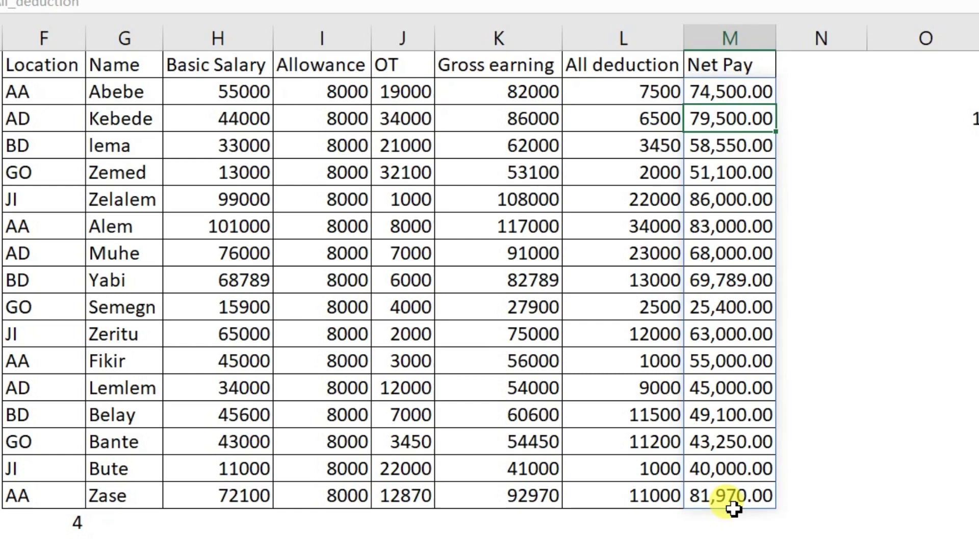
pyautogui.doubleClick(716, 93)
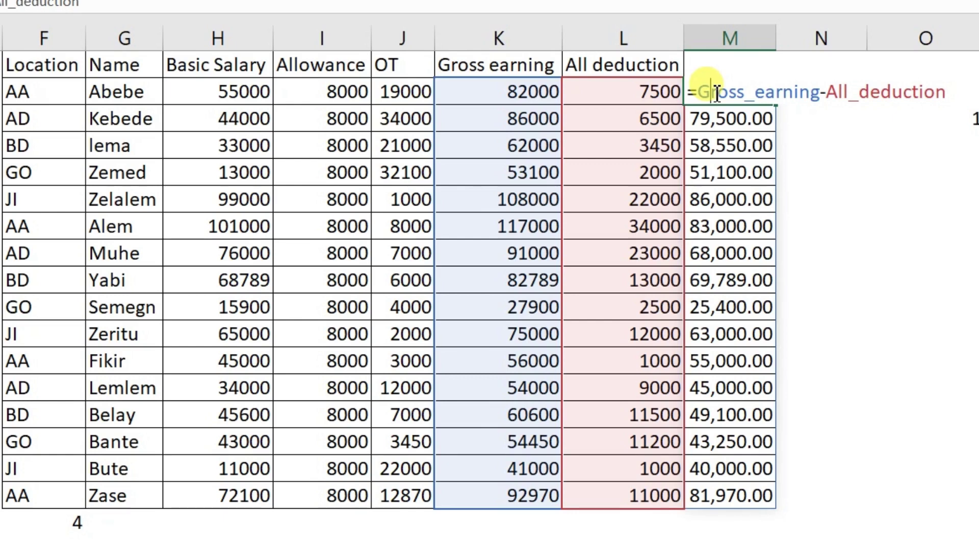
pyautogui.press('Right')
pyautogui.press('Right')
pyautogui.press('Right')
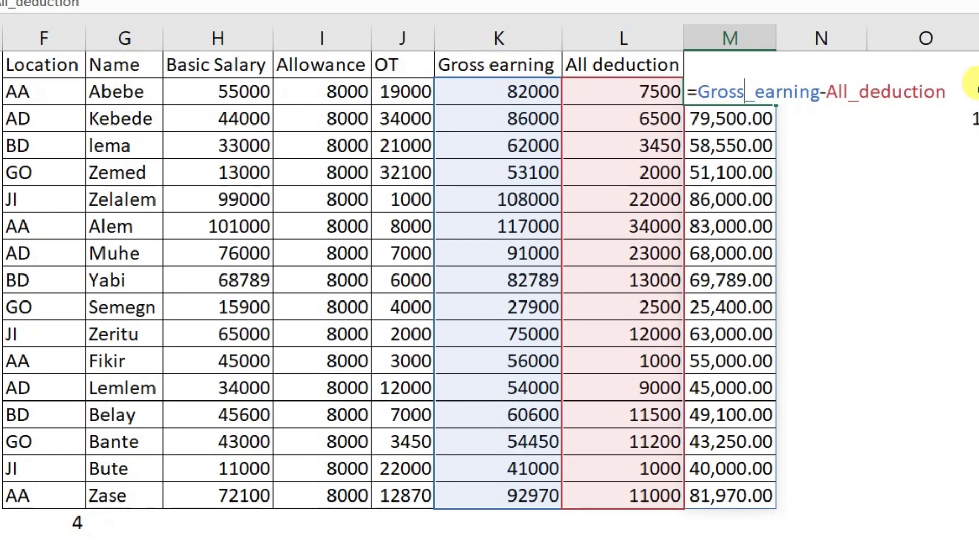